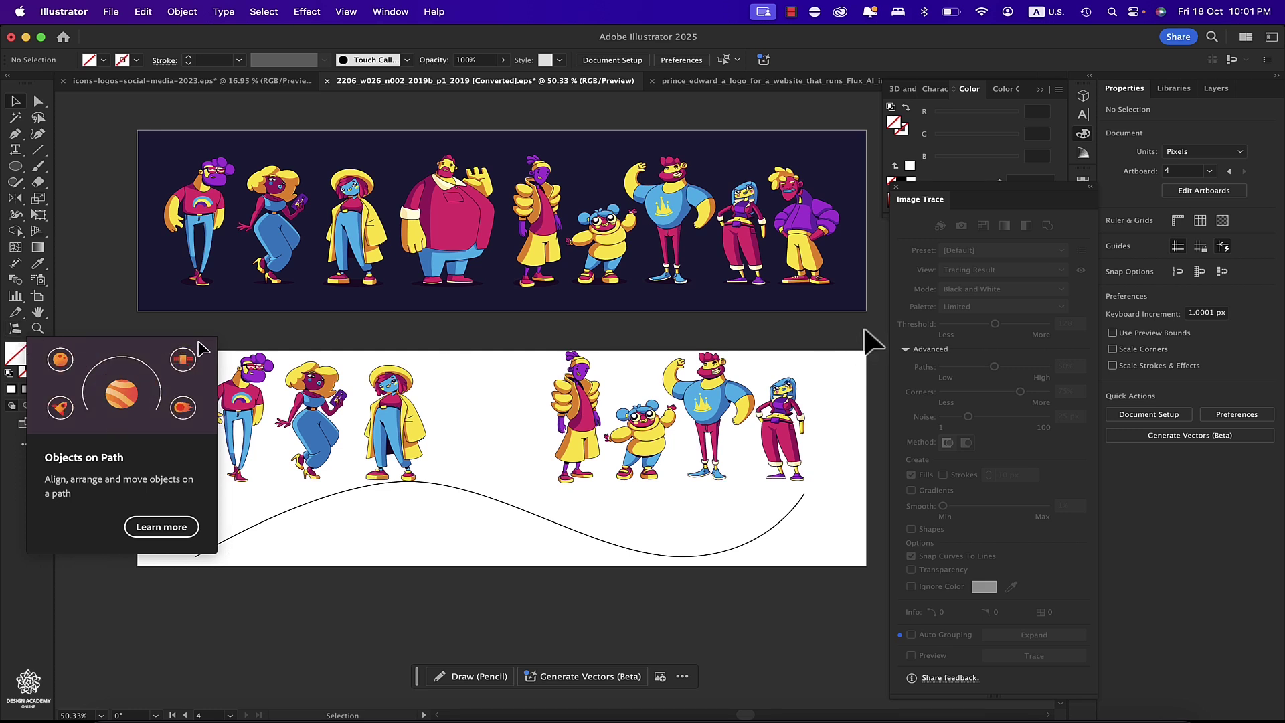
Step: Select the whole row of characters on the lower artboard
{"action": "left_click", "coordinate": [828, 365]}
{"action": "left_click_drag", "start_coordinate": [826, 359], "coordinate": [211, 395]}
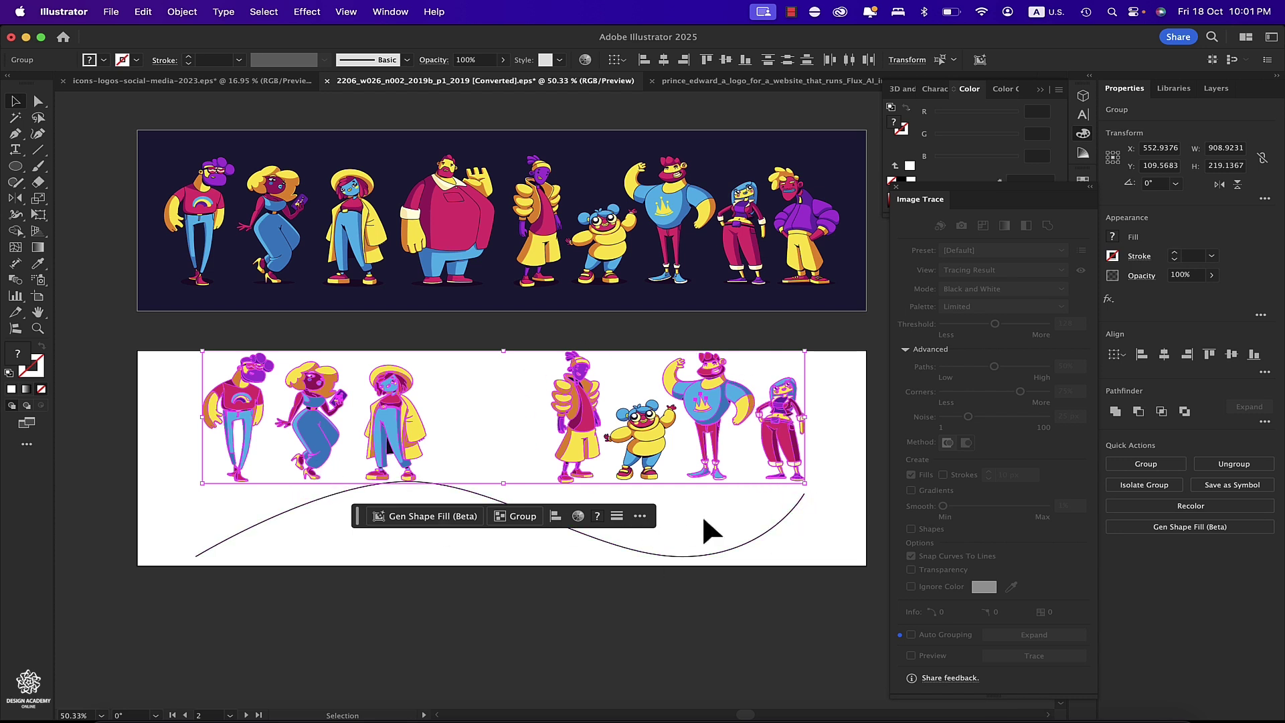
{"action": "left_click", "coordinate": [767, 524]}
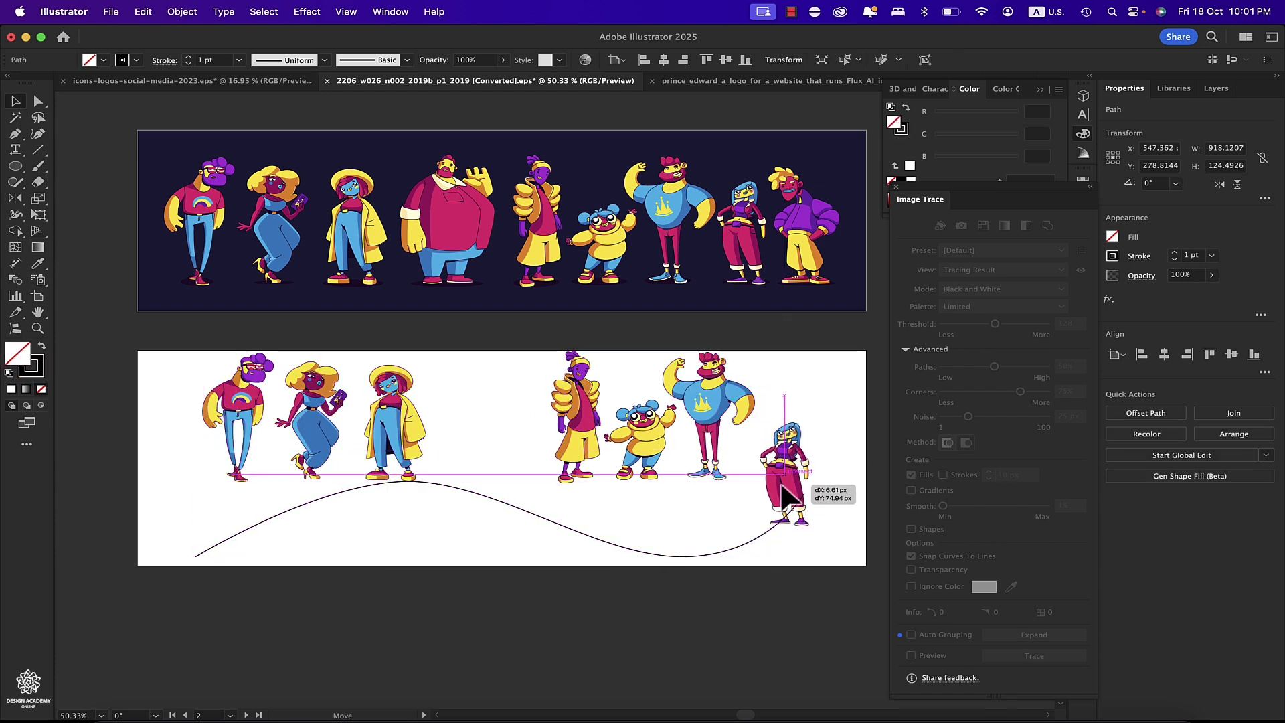
{"action": "left_click", "coordinate": [784, 425]}
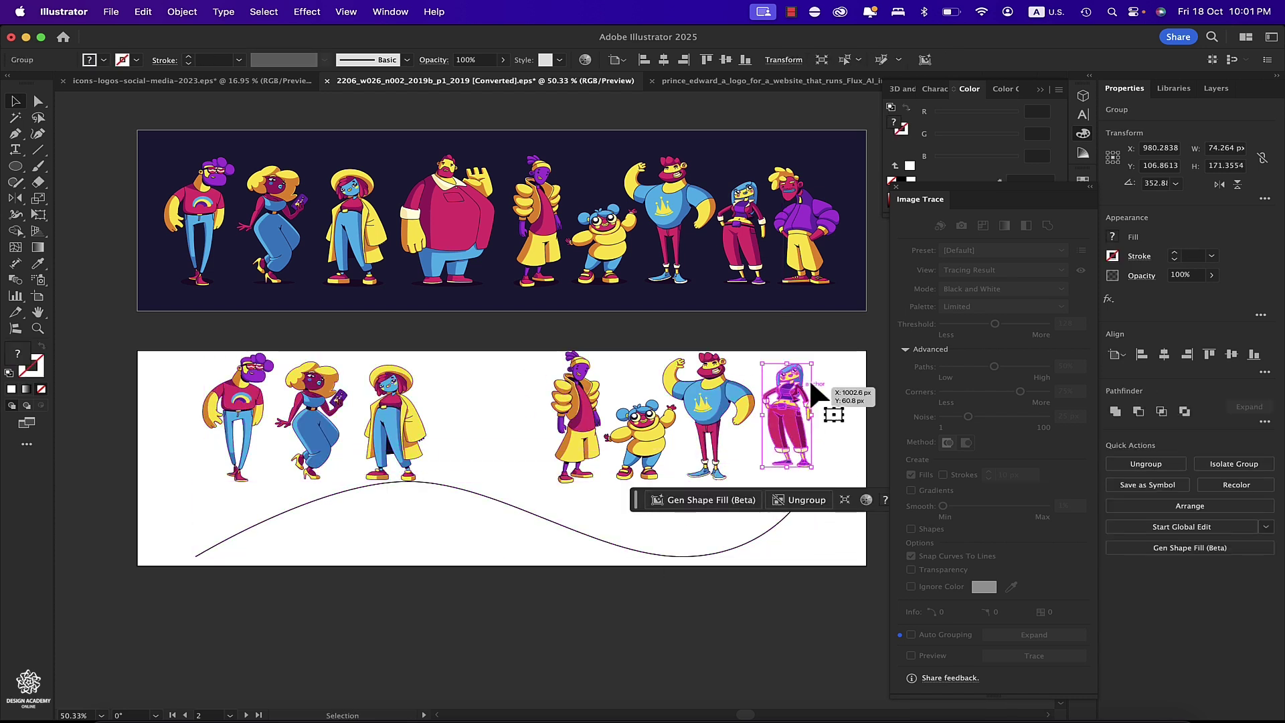
{"action": "left_click_drag", "start_coordinate": [827, 369], "coordinate": [183, 412]}
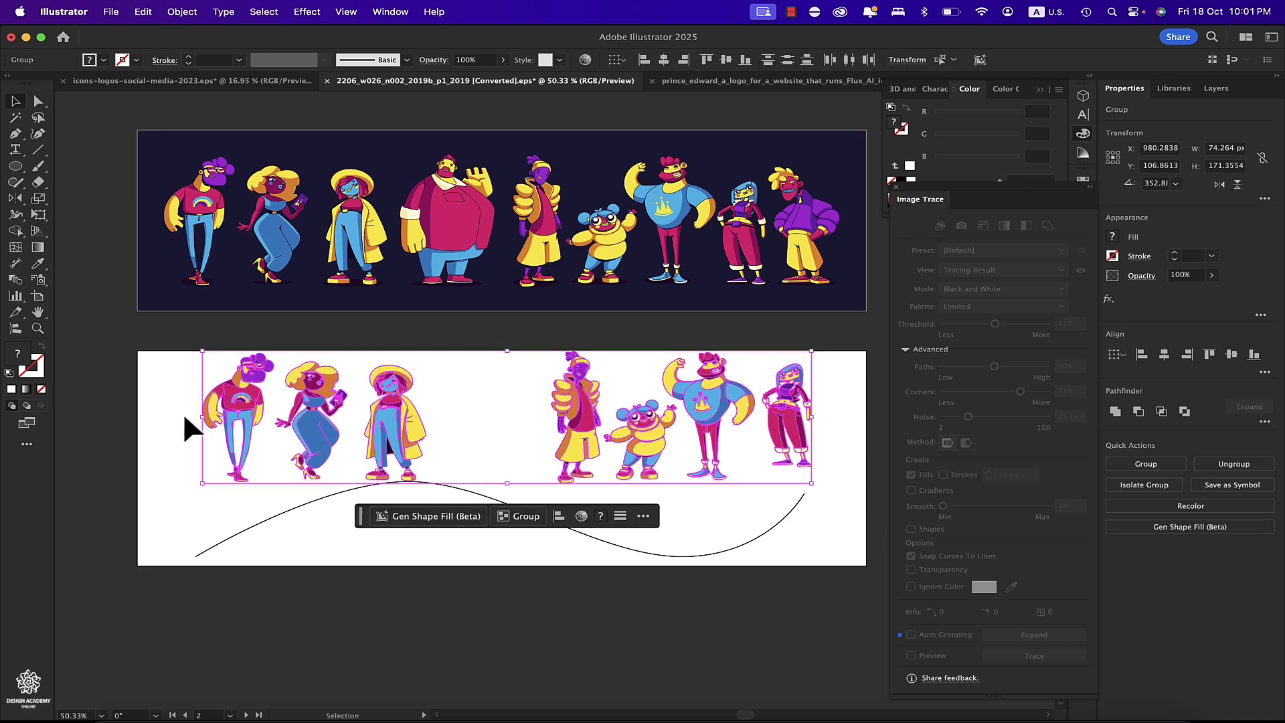
Step: Attach the characters along the wavy curve, turn them upright and lift them onto the artboard
{"action": "left_click", "coordinate": [16, 328]}
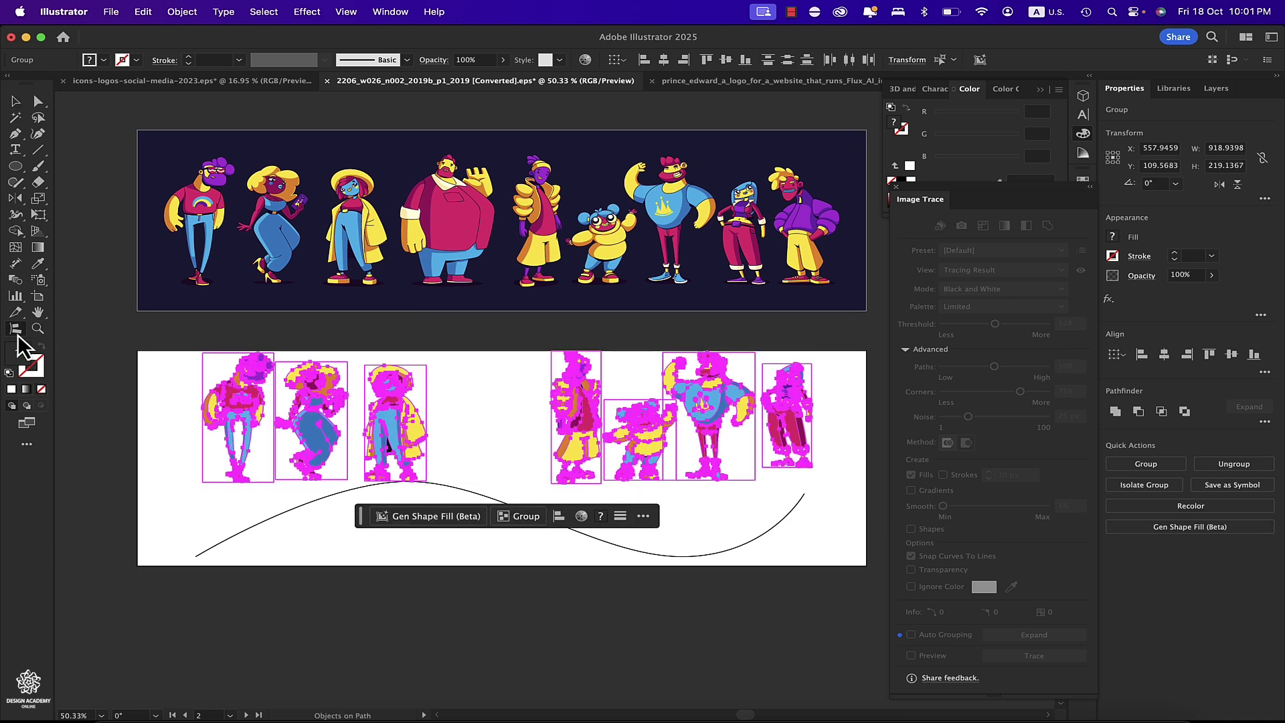
{"action": "left_click", "coordinate": [450, 491]}
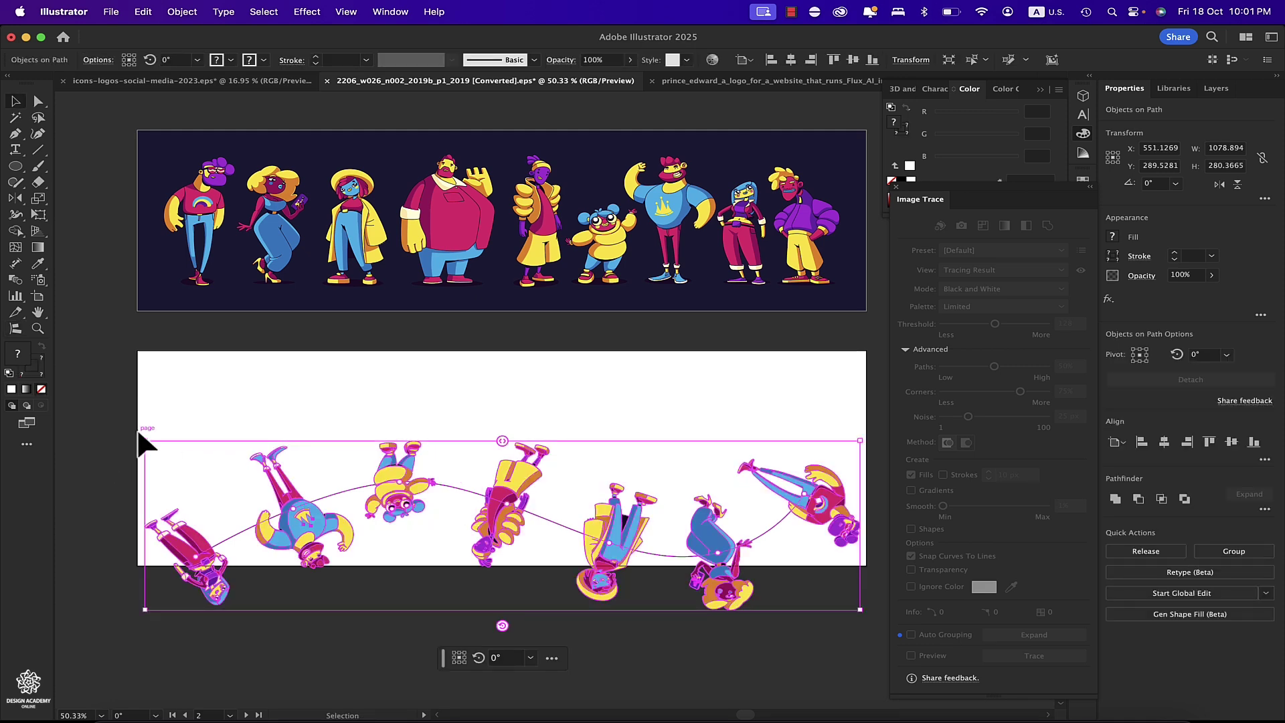
{"action": "left_click_drag", "start_coordinate": [143, 439], "coordinate": [845, 589]}
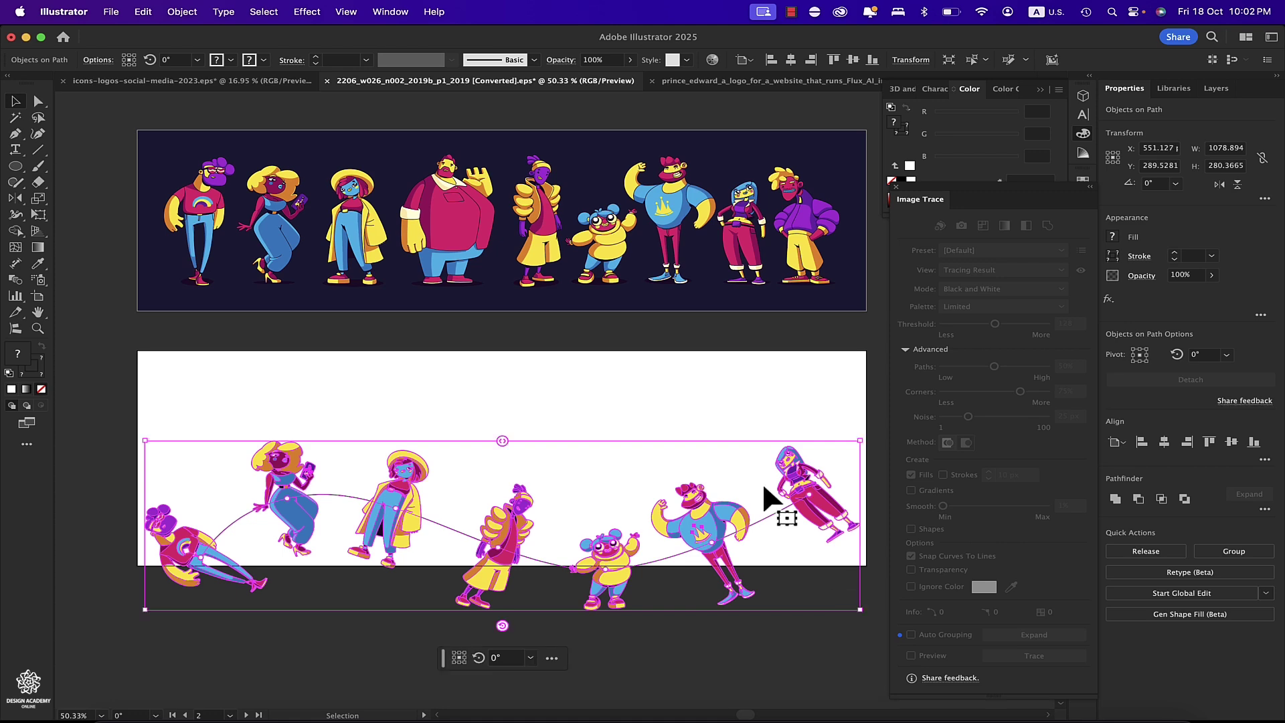
{"action": "left_click_drag", "start_coordinate": [510, 510], "coordinate": [514, 458]}
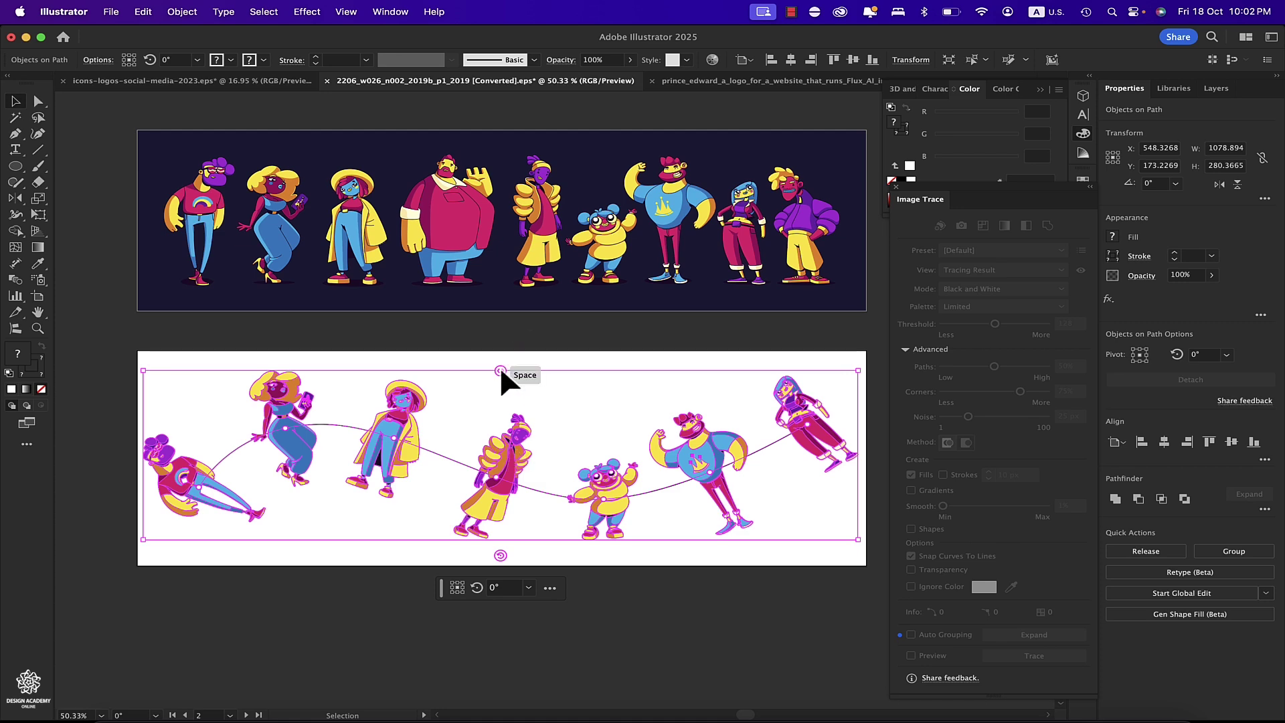
Step: Space the characters 118.39 px apart and rotate each to 346.21° along the curve
{"action": "left_click_drag", "start_coordinate": [500, 370], "coordinate": [447, 364]}
{"action": "left_click_drag", "start_coordinate": [475, 554], "coordinate": [470, 558]}
{"action": "left_click_drag", "start_coordinate": [447, 364], "coordinate": [484, 365]}
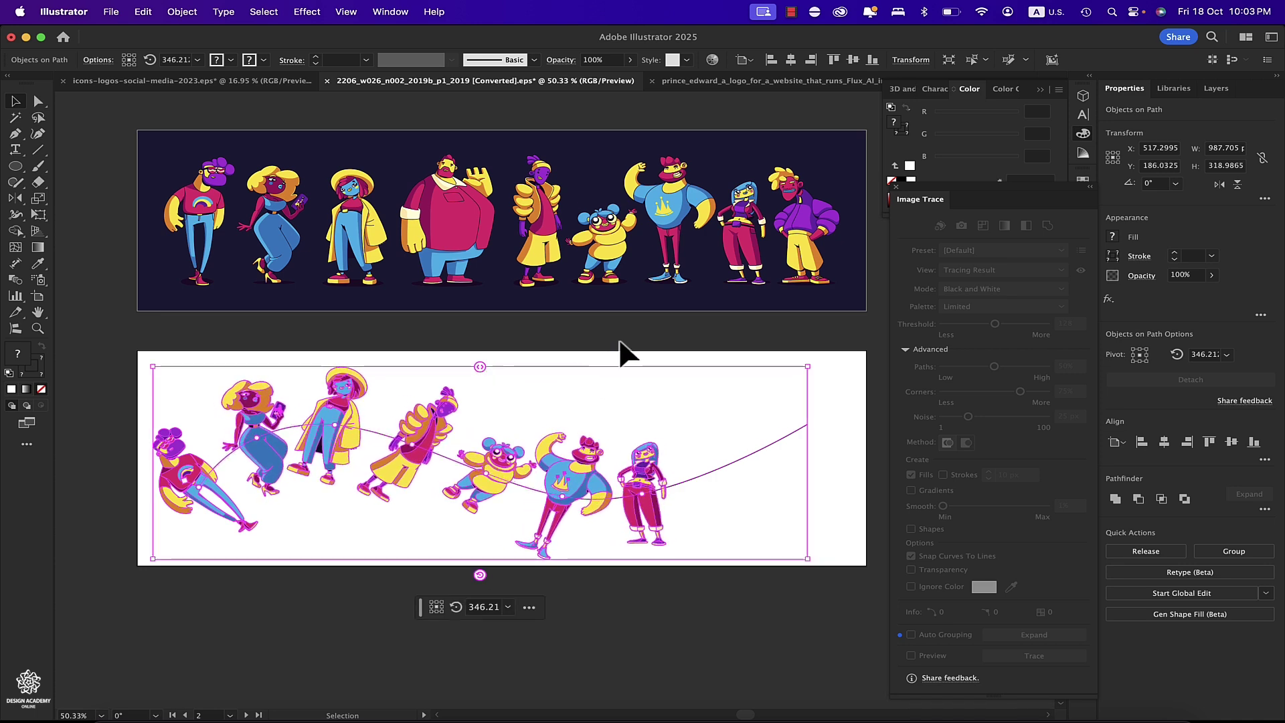
Step: Delete the purple curve with Direct Selection, then undo the deletion
{"action": "left_click", "coordinate": [620, 343]}
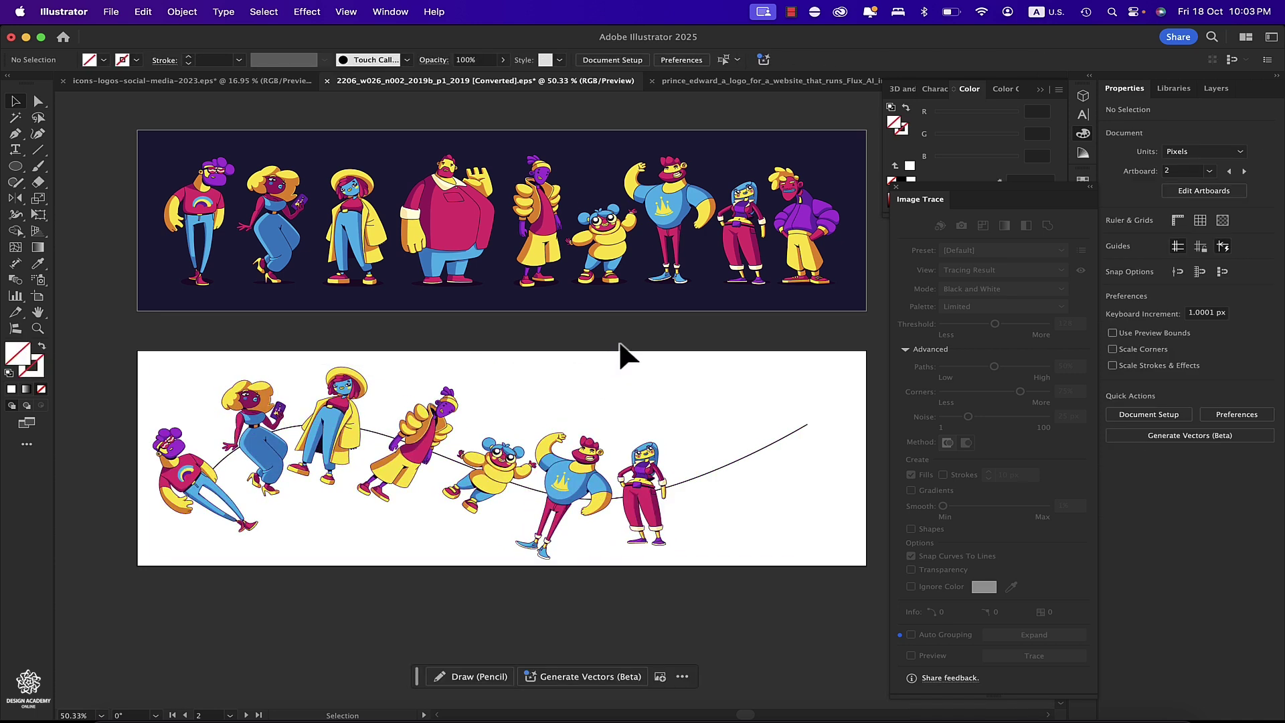
{"action": "key", "text": "a"}
{"action": "left_click", "coordinate": [772, 441]}
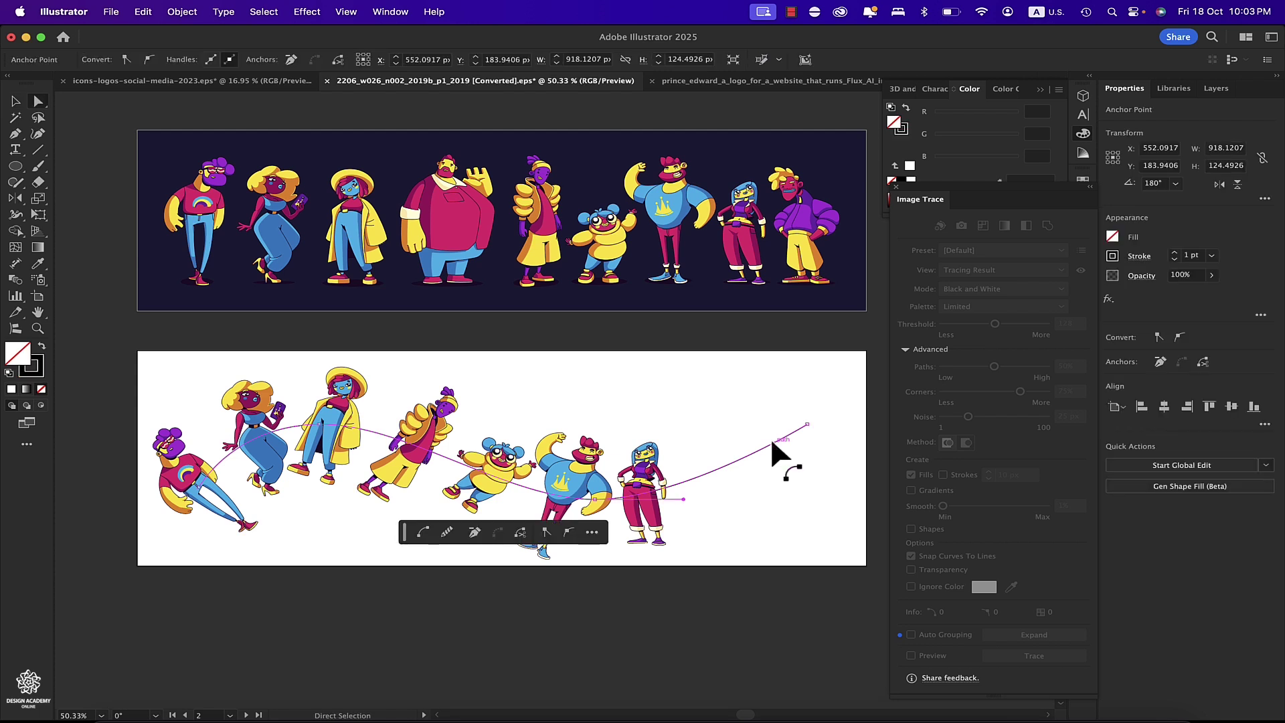
{"action": "key", "text": "Delete"}
{"action": "key", "text": "v"}
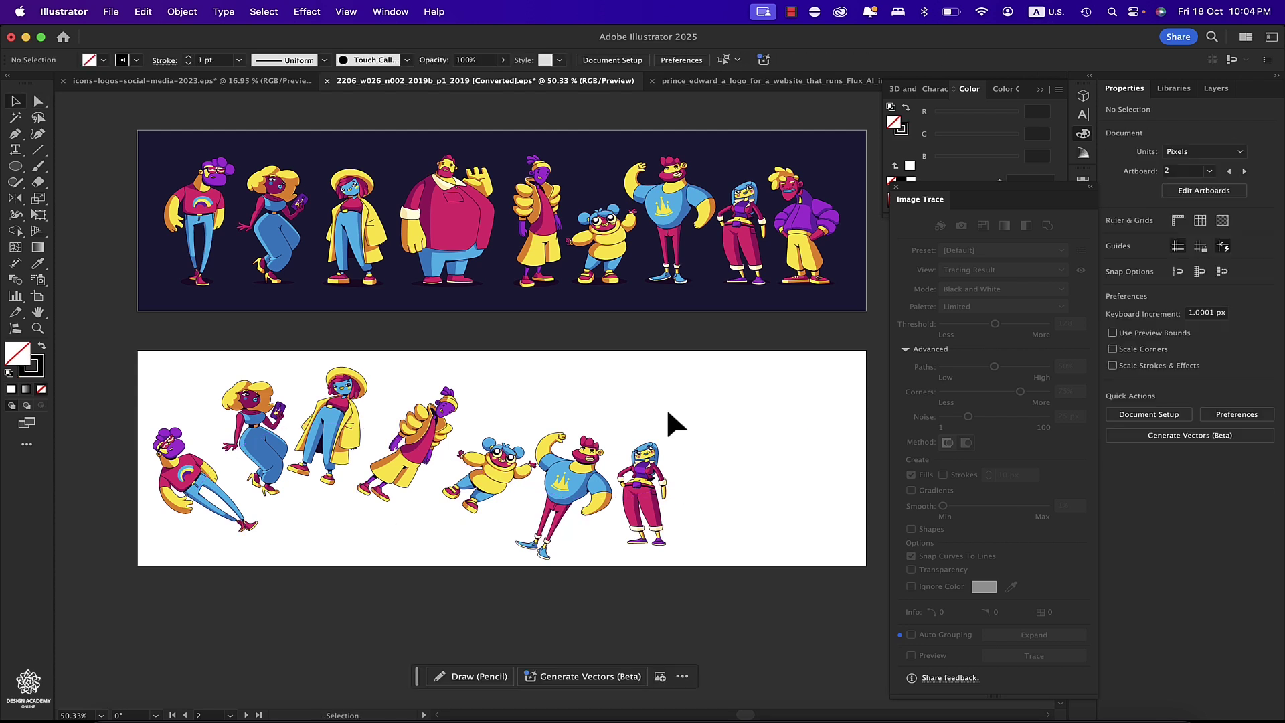
{"action": "key", "text": "cmd+z"}
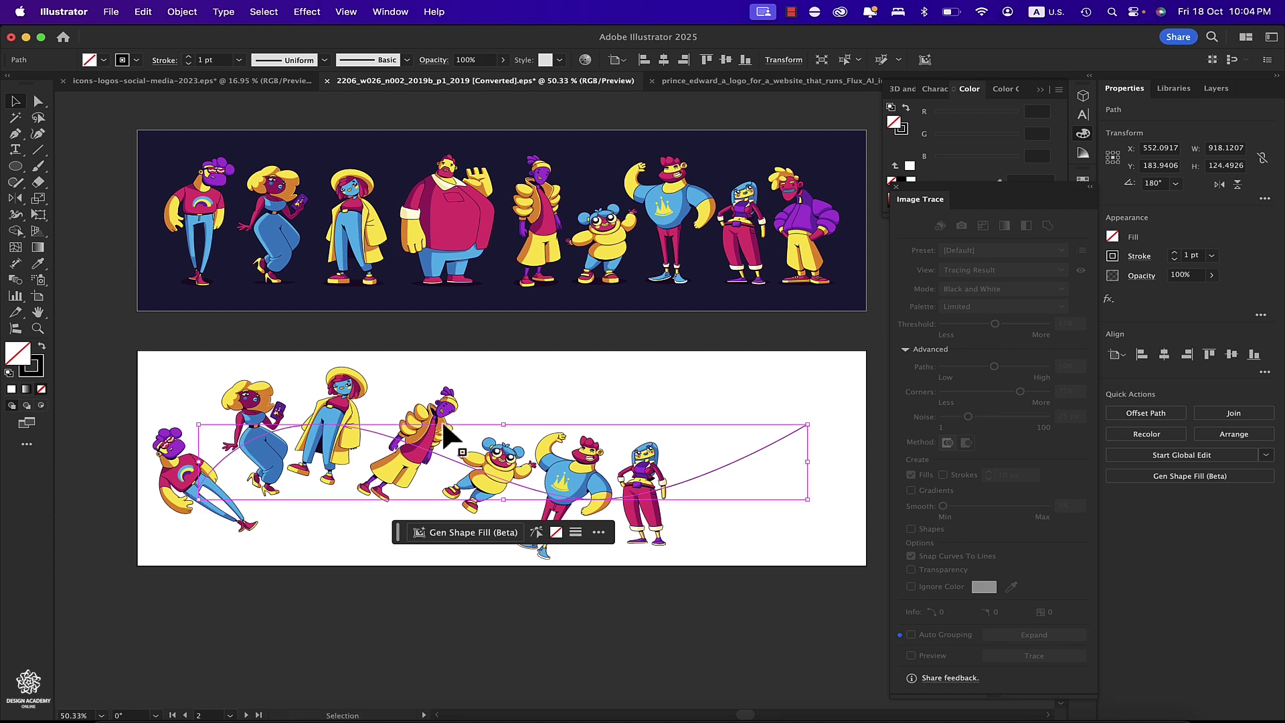
Step: Select all artwork and open Object > Objects on Path > Options
{"action": "key", "text": "cmd+a"}
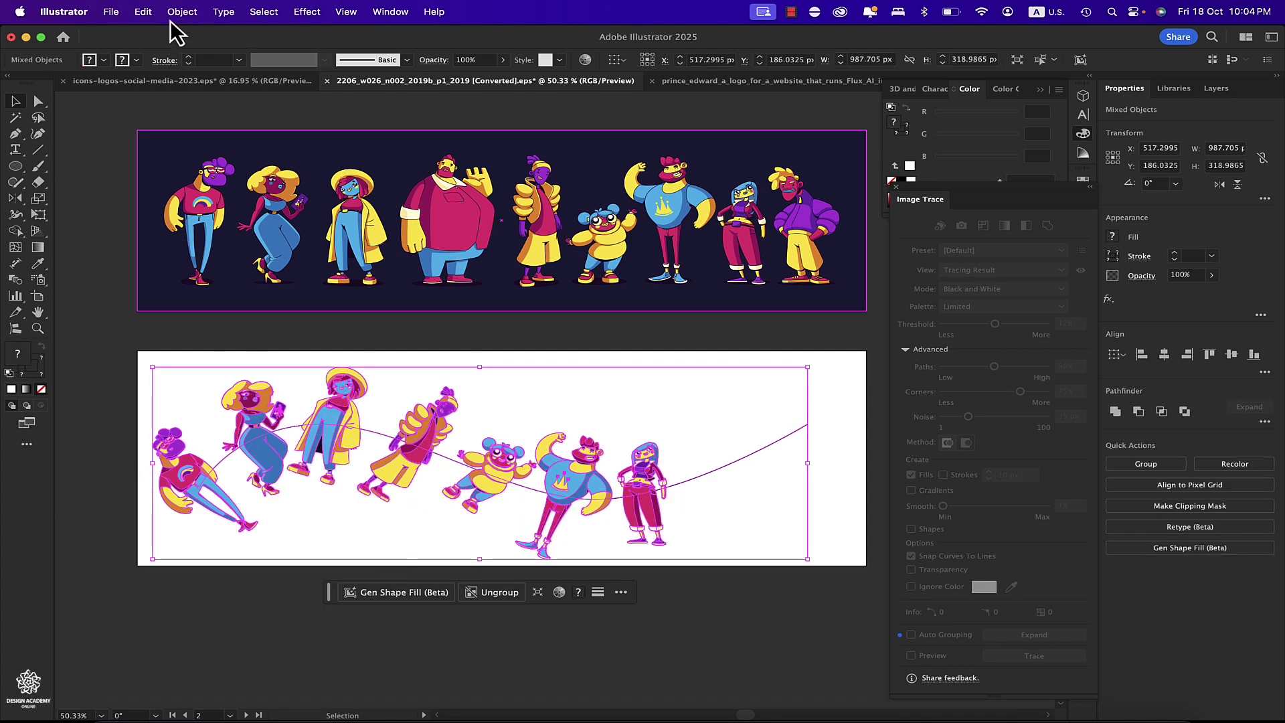
{"action": "left_click", "coordinate": [182, 14]}
{"action": "mouse_move", "coordinate": [307, 475]}
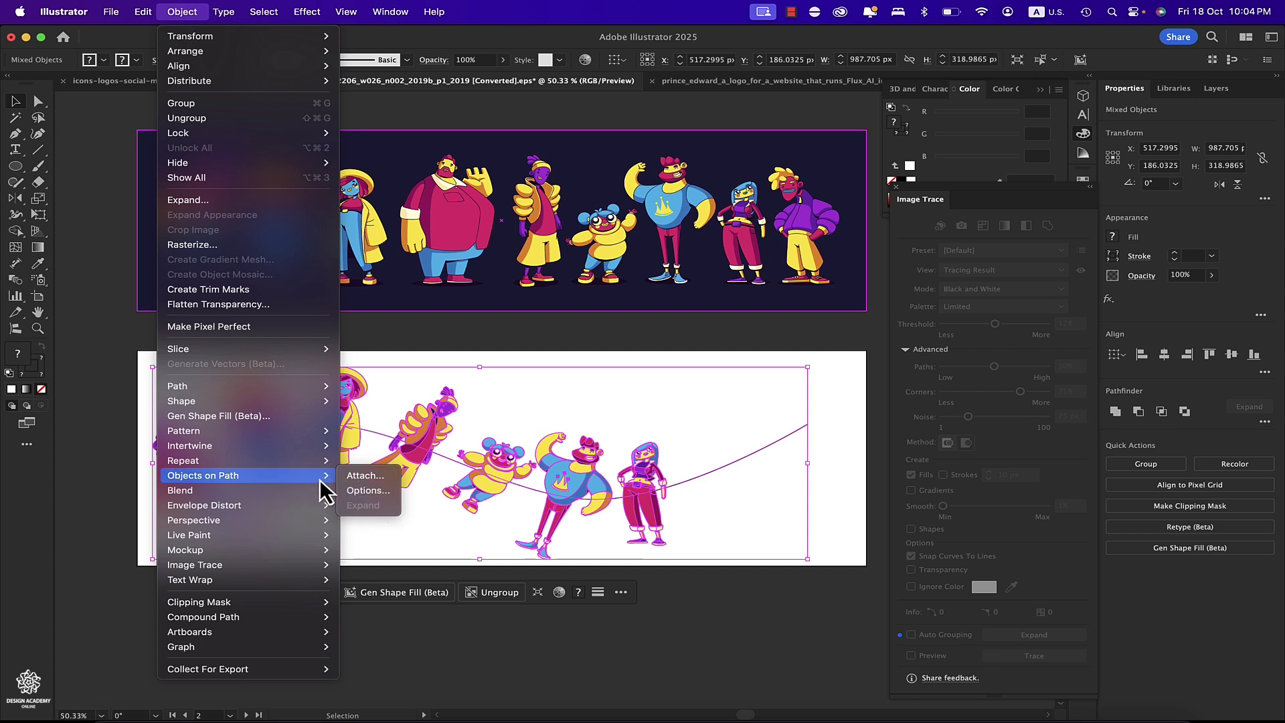
{"action": "left_click", "coordinate": [387, 493]}
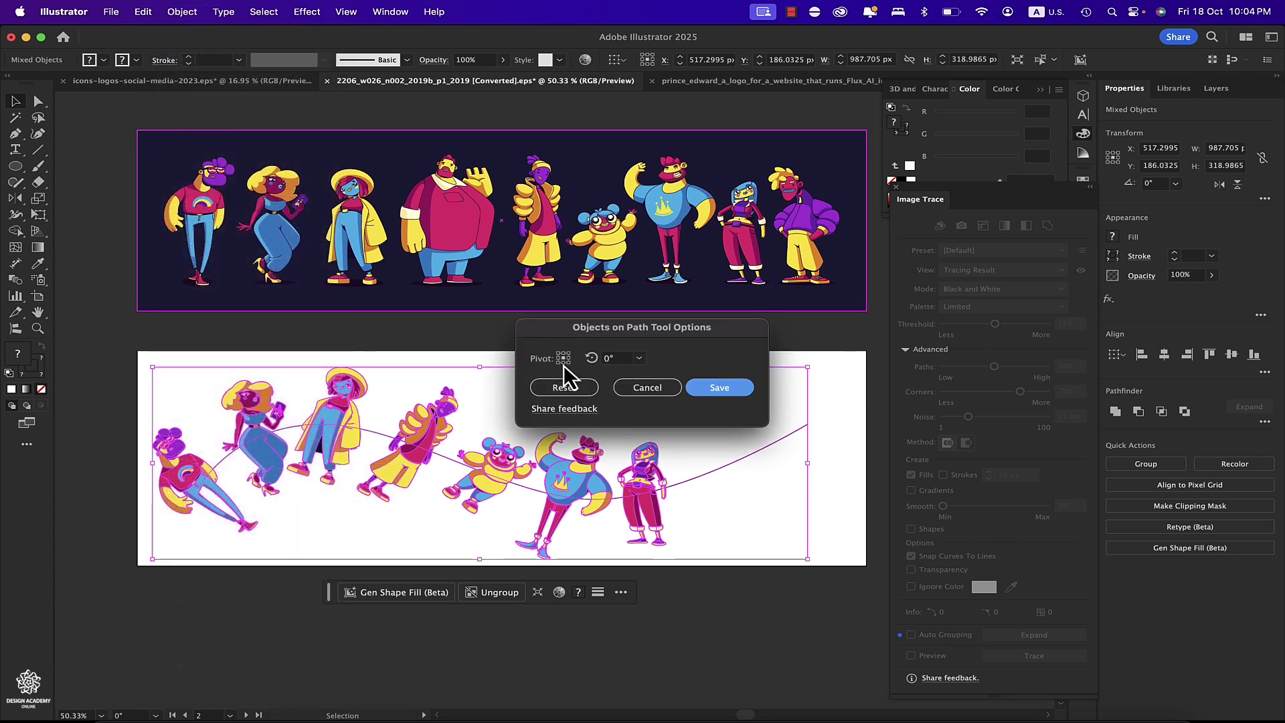
Step: Close the dialog and attach the row of characters around the circle artboard's circle
{"action": "key", "text": "Escape"}
{"action": "scroll", "coordinate": [442, 348], "scroll_direction": "down", "scroll_amount": 5}
{"action": "scroll", "coordinate": [441, 348], "scroll_direction": "left", "scroll_amount": 3}
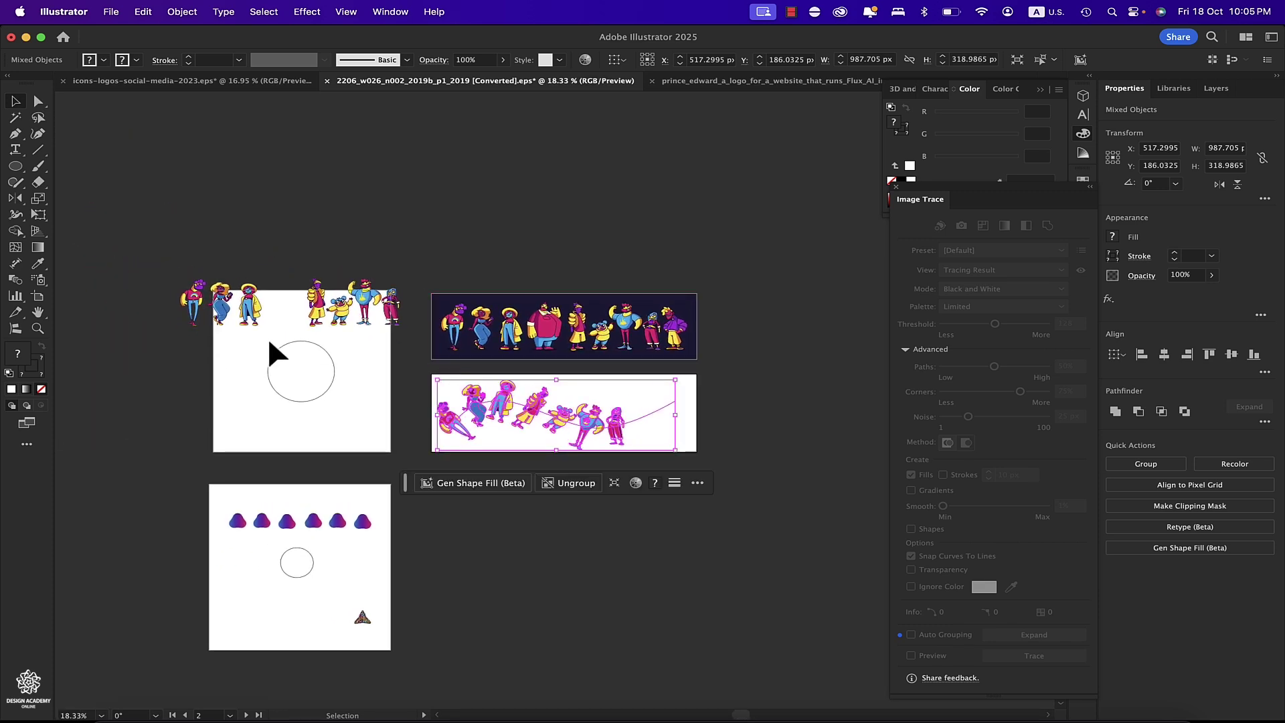
{"action": "scroll", "coordinate": [268, 337], "scroll_direction": "up", "scroll_amount": 5}
{"action": "scroll", "coordinate": [268, 337], "scroll_direction": "down", "scroll_amount": 2}
{"action": "scroll", "coordinate": [267, 337], "scroll_direction": "left", "scroll_amount": 2}
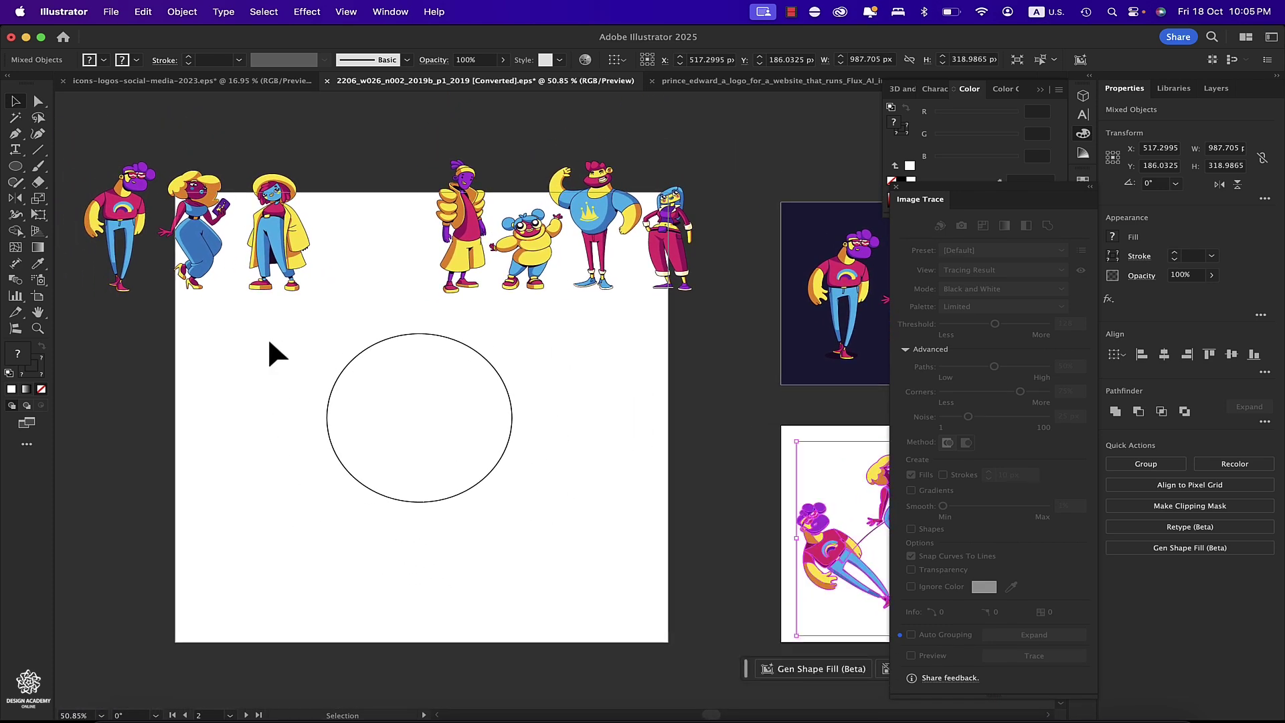
{"action": "left_click_drag", "start_coordinate": [99, 161], "coordinate": [699, 239]}
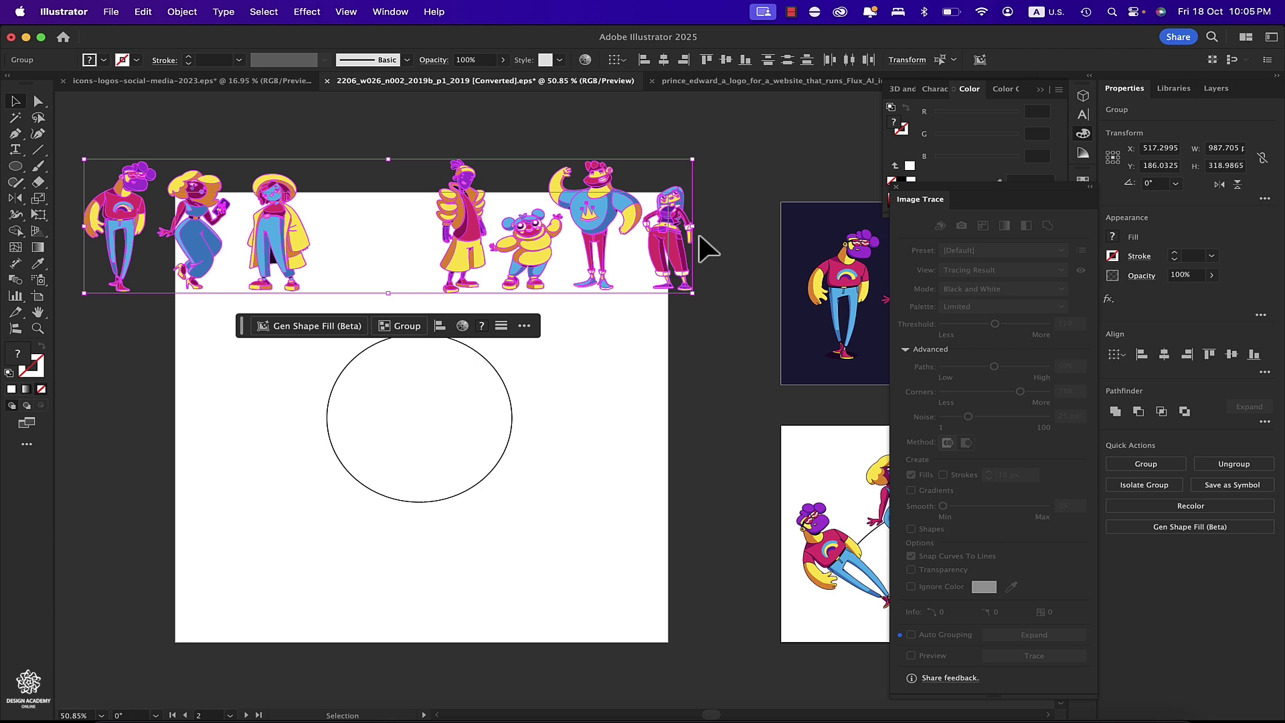
{"action": "left_click", "coordinate": [16, 329]}
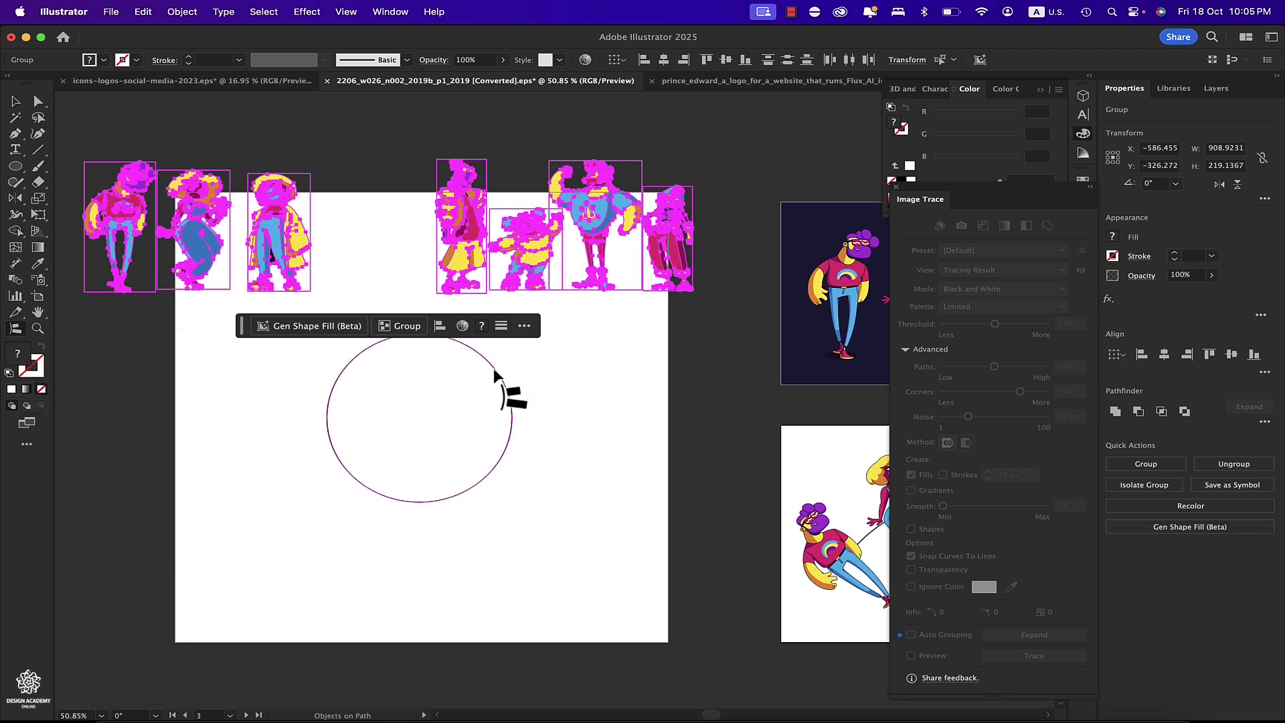
{"action": "left_click", "coordinate": [493, 368]}
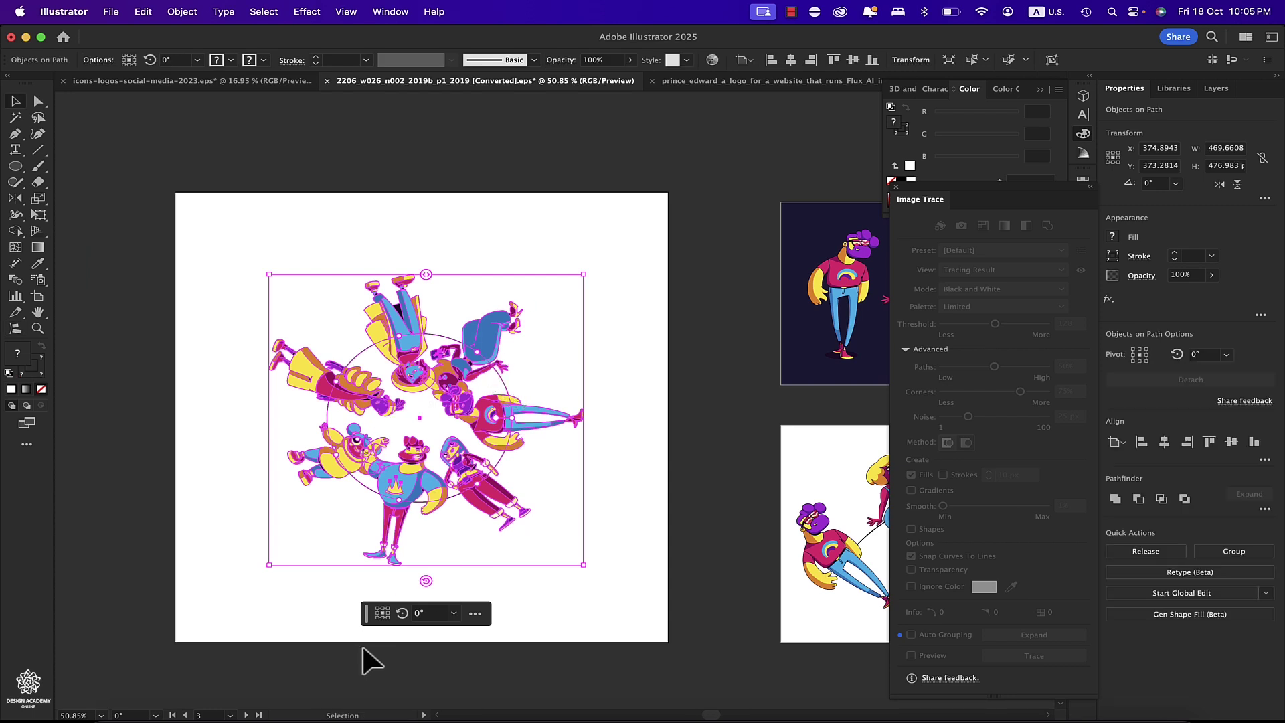
Step: Change the pivot to spread the characters and set their rotation angle to 180°
{"action": "left_click", "coordinate": [383, 620]}
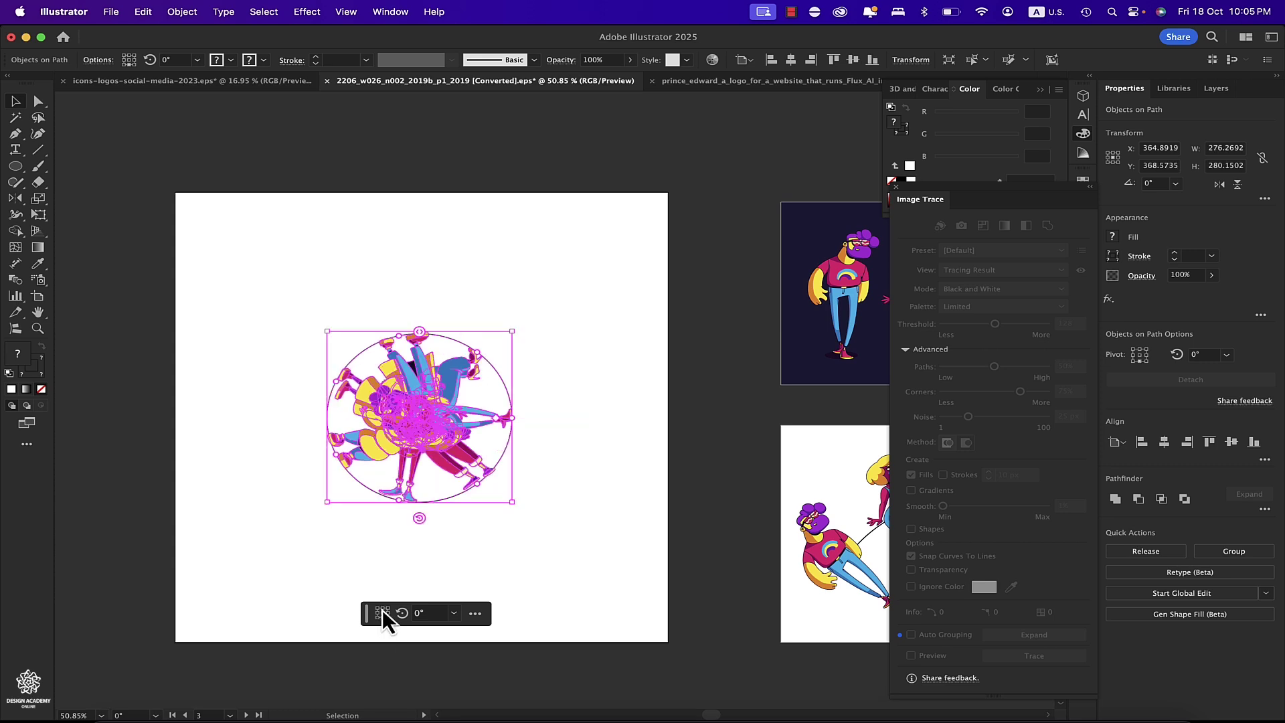
{"action": "left_click", "coordinate": [382, 611]}
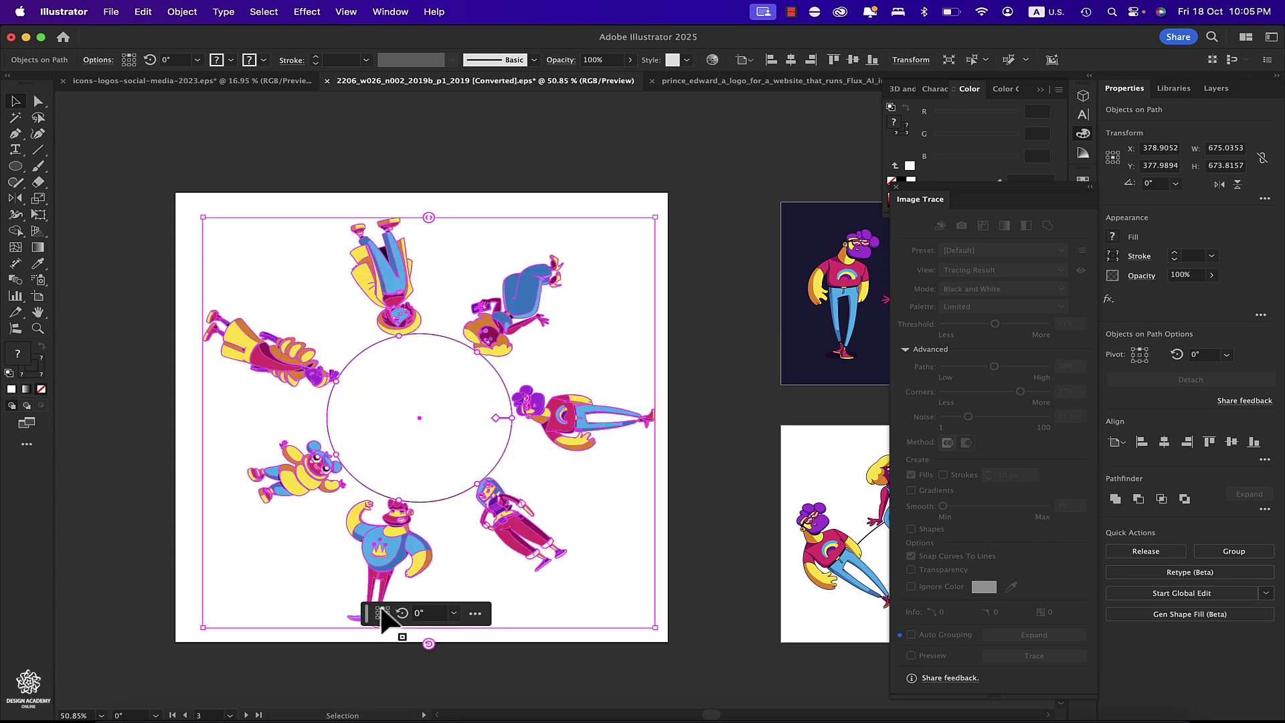
{"action": "left_click", "coordinate": [459, 618]}
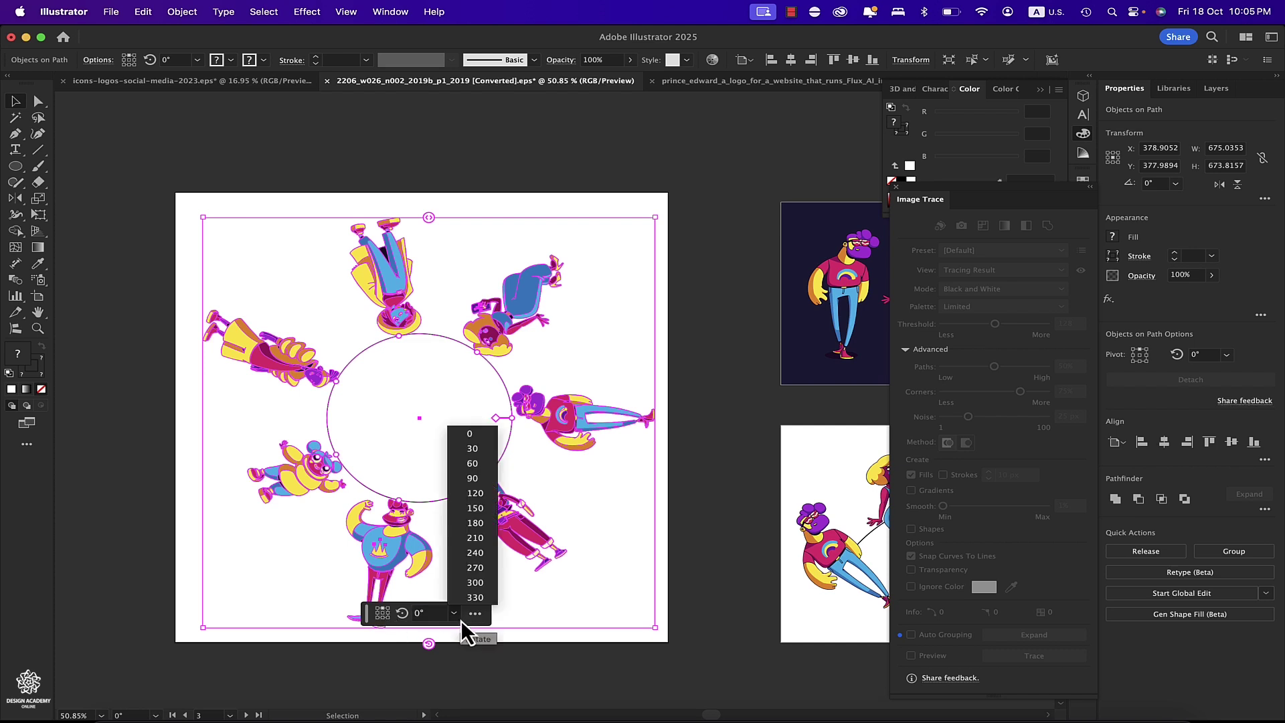
{"action": "left_click", "coordinate": [476, 522]}
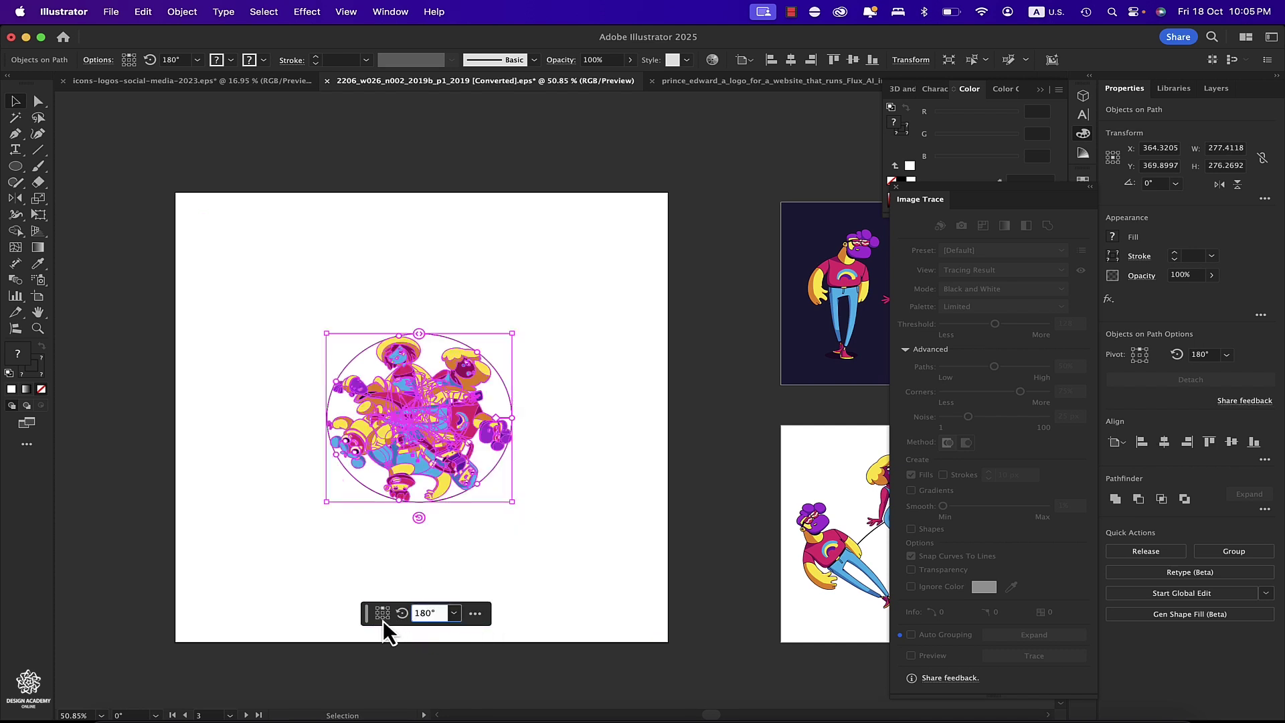
{"action": "key", "text": "Return"}
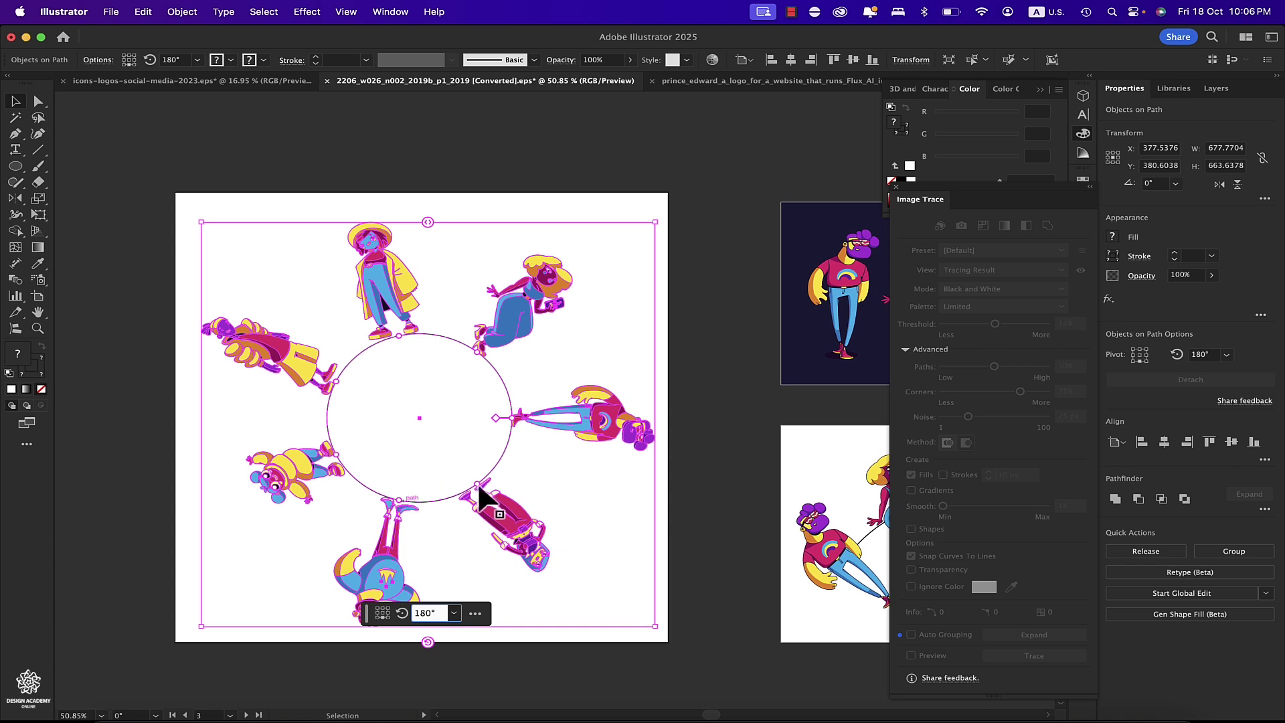
Step: Reselect the figures around the circle and tighten their spacing to about 88 px
{"action": "left_click", "coordinate": [535, 381]}
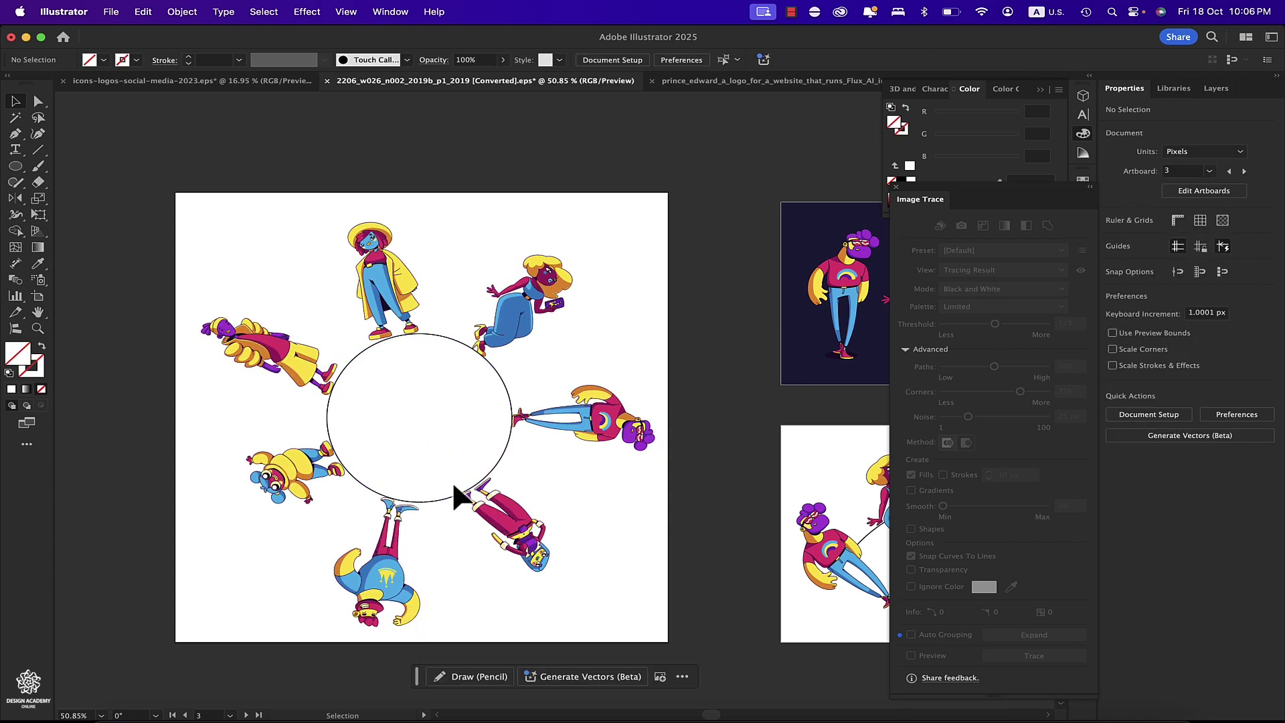
{"action": "left_click", "coordinate": [307, 491]}
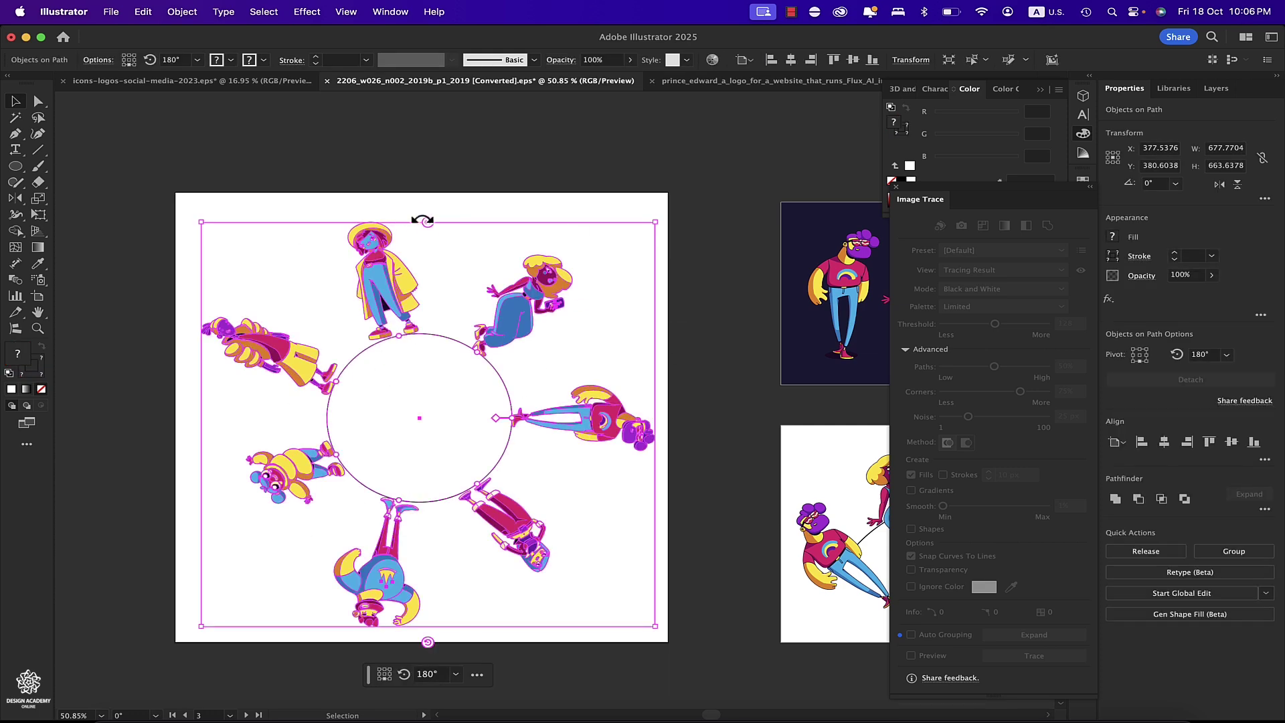
{"action": "left_click_drag", "start_coordinate": [422, 220], "coordinate": [400, 221]}
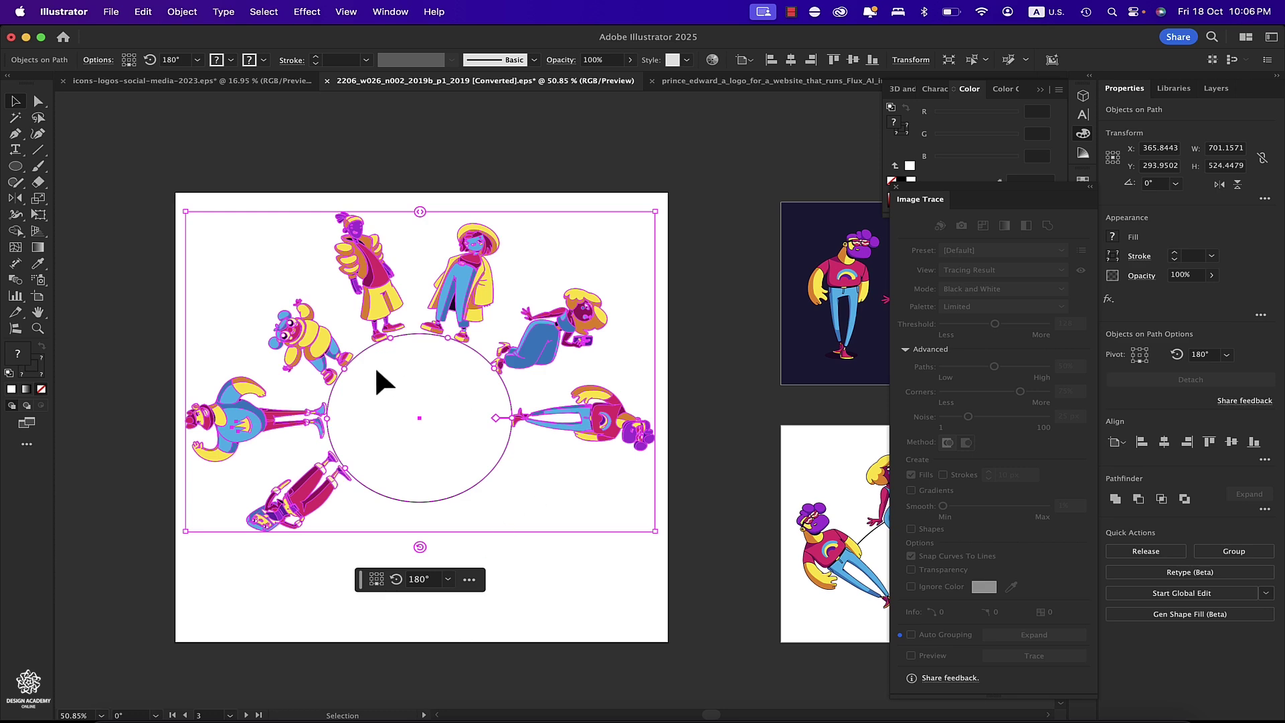
Step: On the gradient shapes artboard, draw a three-pointed star left of the circle and round its corners
{"action": "scroll", "coordinate": [376, 370], "scroll_direction": "down", "scroll_amount": 10}
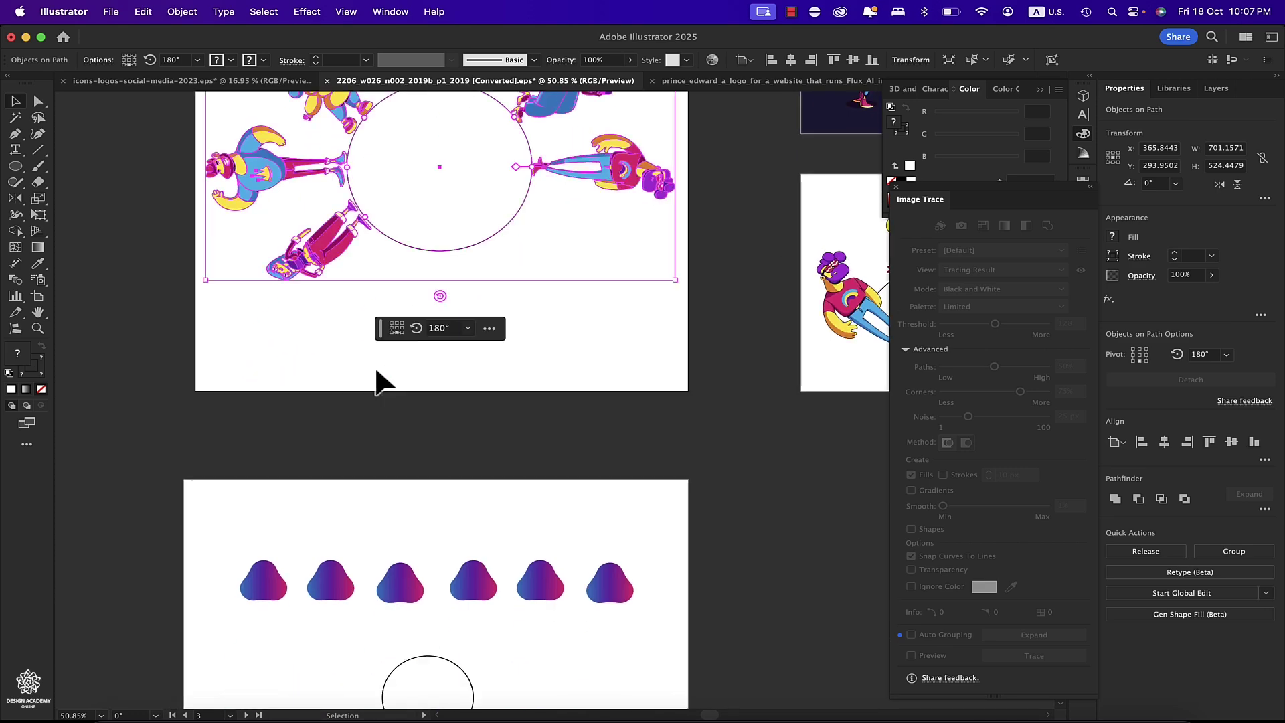
{"action": "left_click", "coordinate": [376, 370]}
{"action": "scroll", "coordinate": [376, 370], "scroll_direction": "up", "scroll_amount": 5}
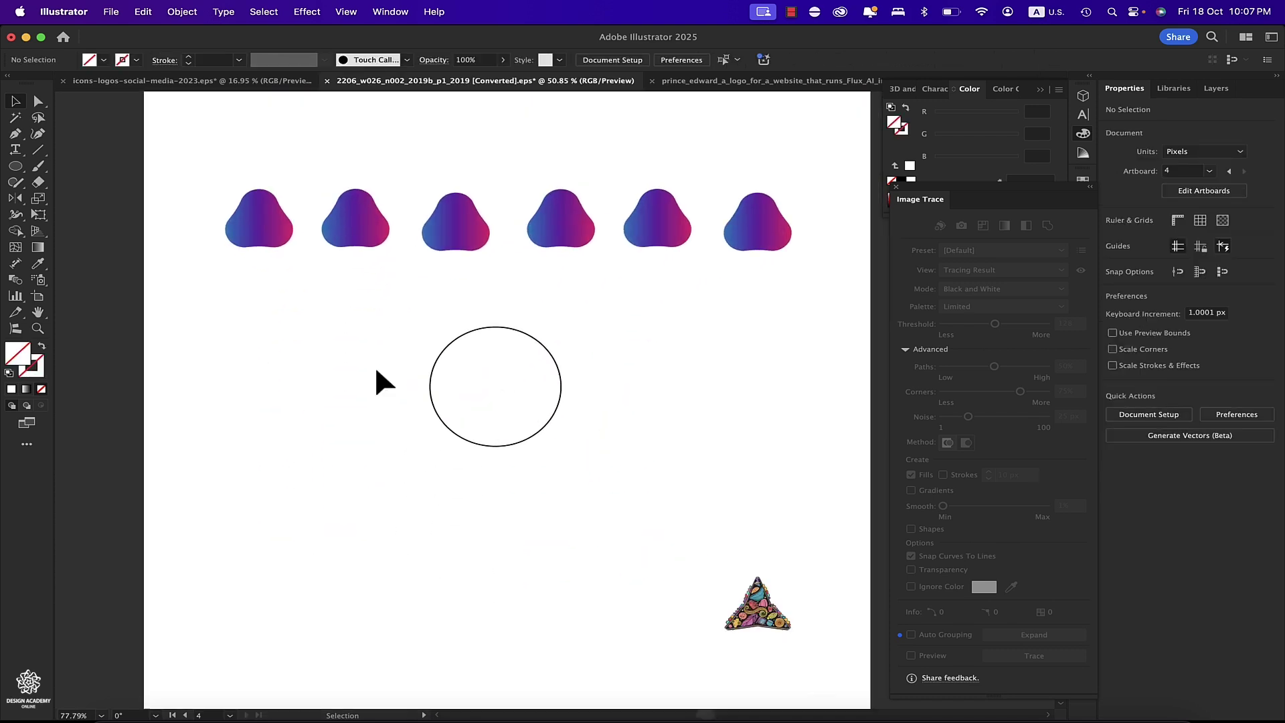
{"action": "scroll", "coordinate": [377, 372], "scroll_direction": "down", "scroll_amount": 2}
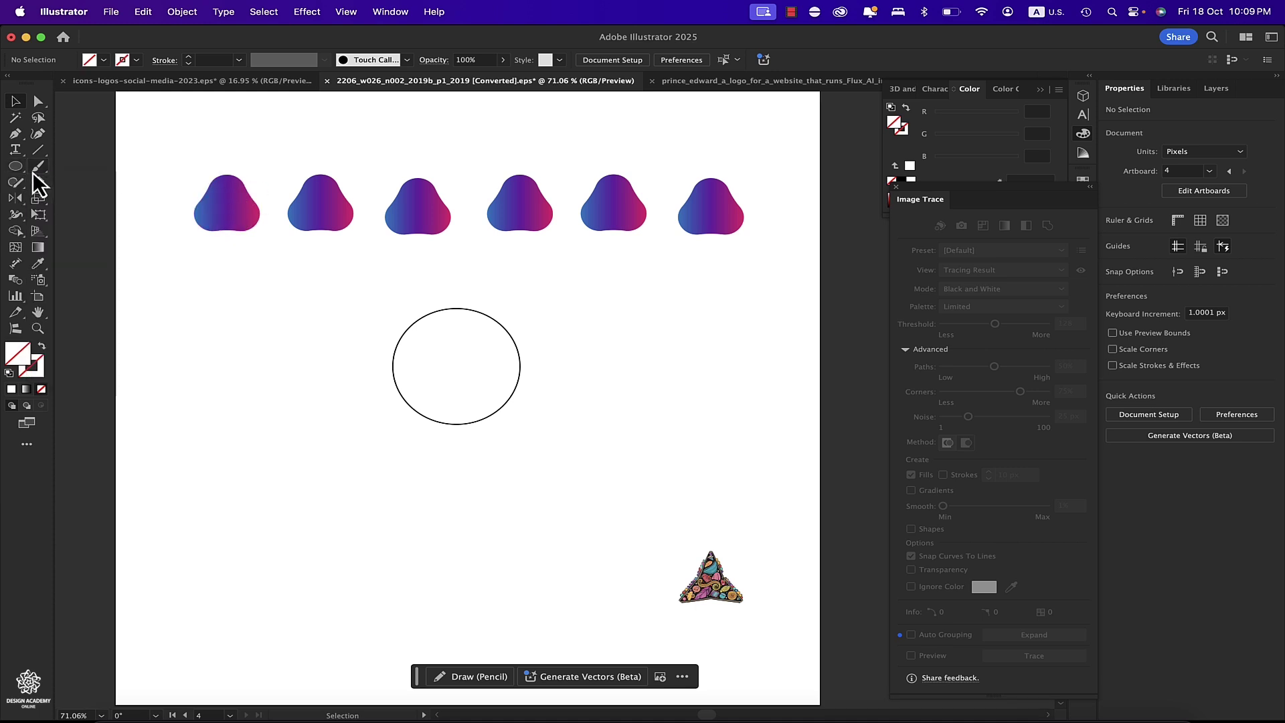
{"action": "left_click", "coordinate": [16, 171]}
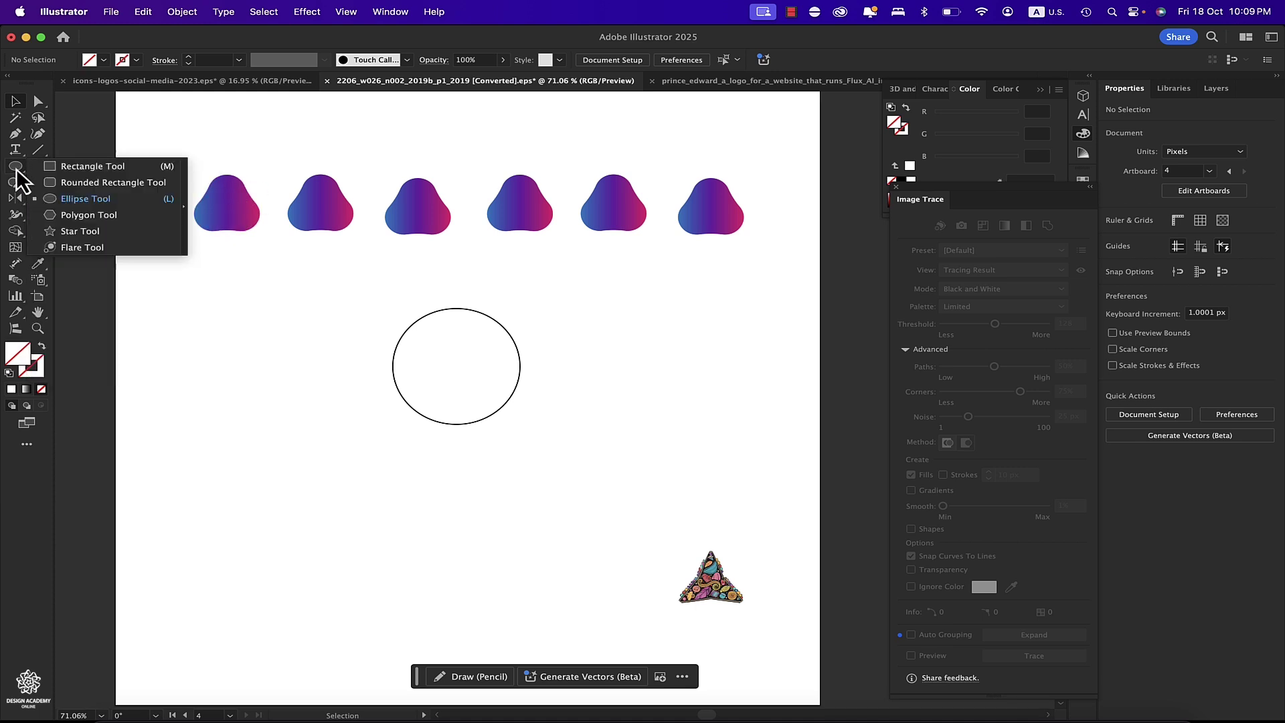
{"action": "left_click", "coordinate": [119, 235]}
{"action": "left_click_drag", "start_coordinate": [197, 314], "coordinate": [245, 339]}
{"action": "key", "text": "Down"}
{"action": "key", "text": "Down"}
{"action": "key", "text": "Down"}
{"action": "key", "text": "Down"}
{"action": "key", "text": "Down"}
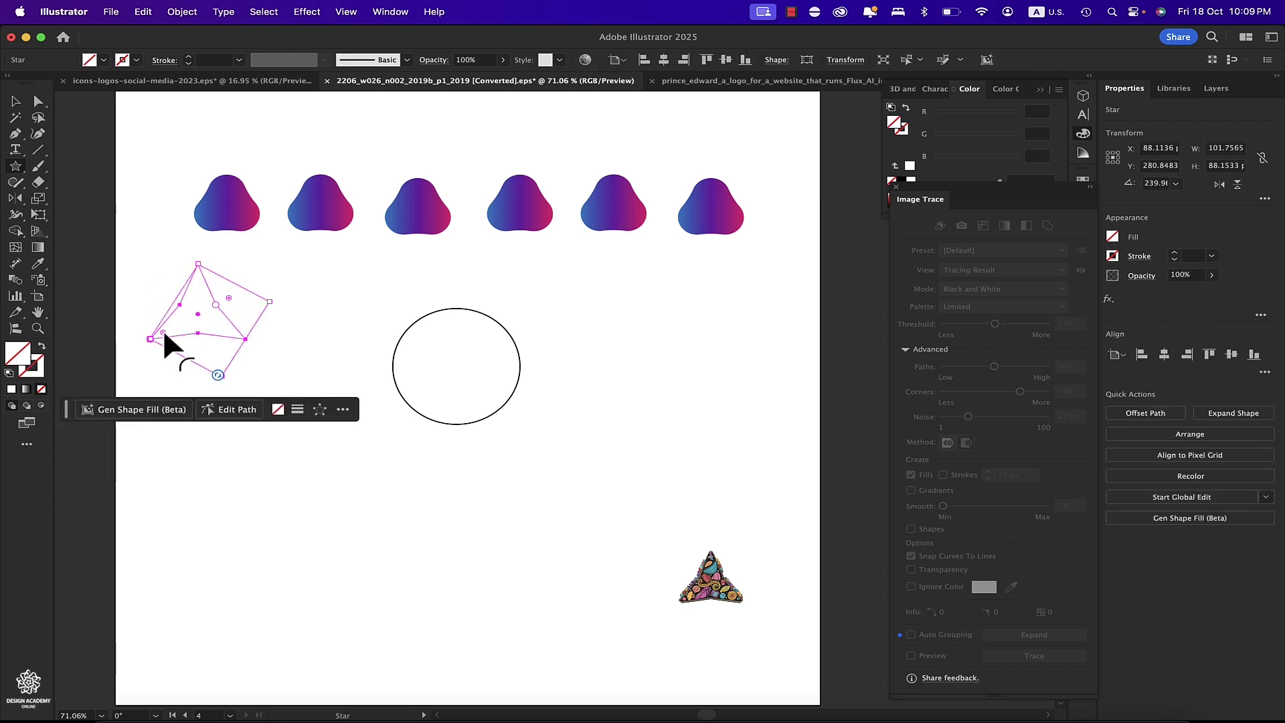
{"action": "mouse_move", "coordinate": [163, 328]}
{"action": "left_mouse_down"}
{"action": "mouse_move", "coordinate": [194, 346]}
{"action": "mouse_move", "coordinate": [183, 340]}
{"action": "left_mouse_up"}
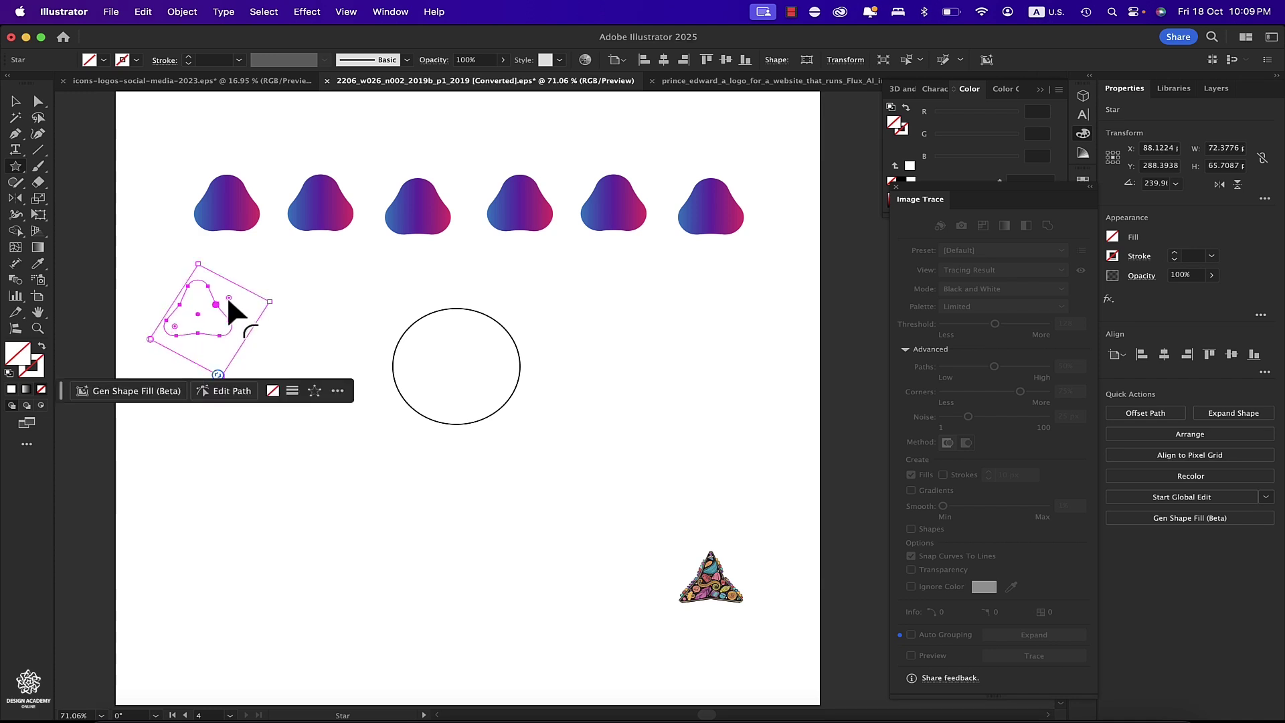
{"action": "mouse_move", "coordinate": [229, 297]}
{"action": "left_mouse_down"}
{"action": "mouse_move", "coordinate": [255, 311]}
{"action": "mouse_move", "coordinate": [243, 308]}
{"action": "left_mouse_up"}
Step: Dock the Image Trace panel away and bring up the Swatches panel
{"action": "left_click", "coordinate": [1087, 198]}
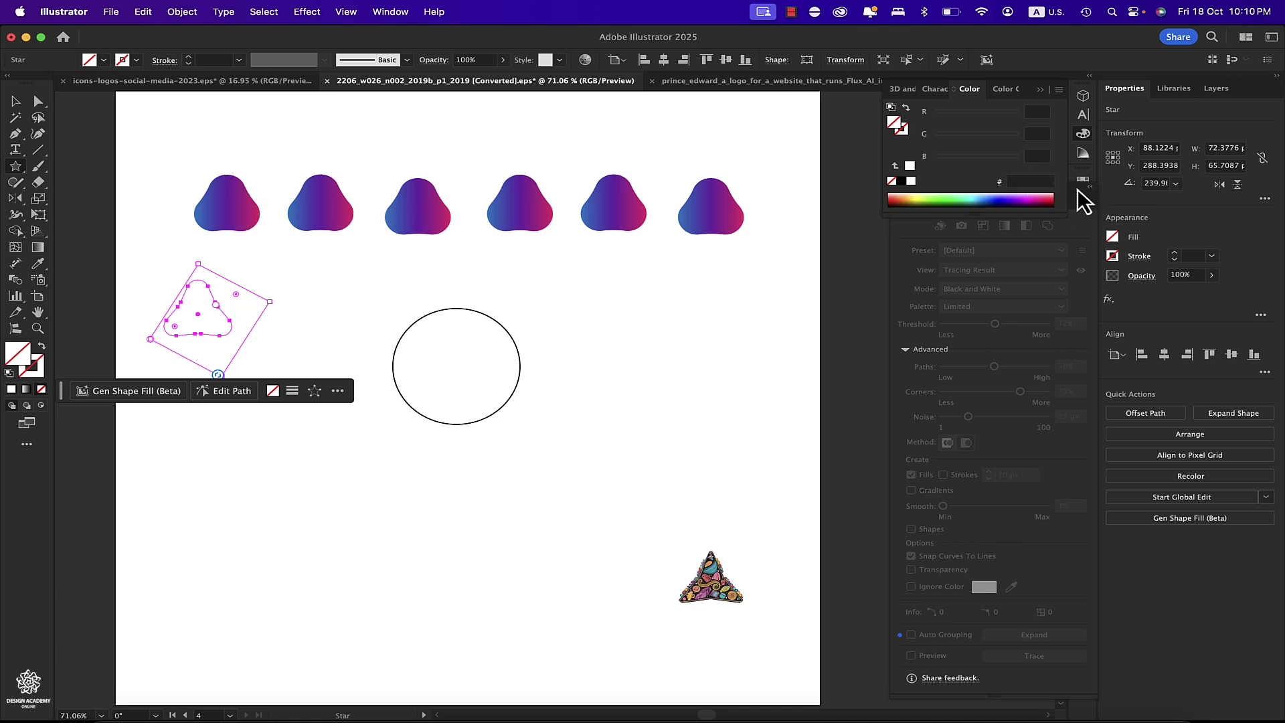
{"action": "mouse_move", "coordinate": [1077, 188]}
{"action": "left_mouse_down"}
{"action": "mouse_move", "coordinate": [1098, 217]}
{"action": "mouse_move", "coordinate": [1092, 243]}
{"action": "mouse_move", "coordinate": [1086, 230]}
{"action": "left_mouse_up"}
{"action": "left_click", "coordinate": [1083, 181]}
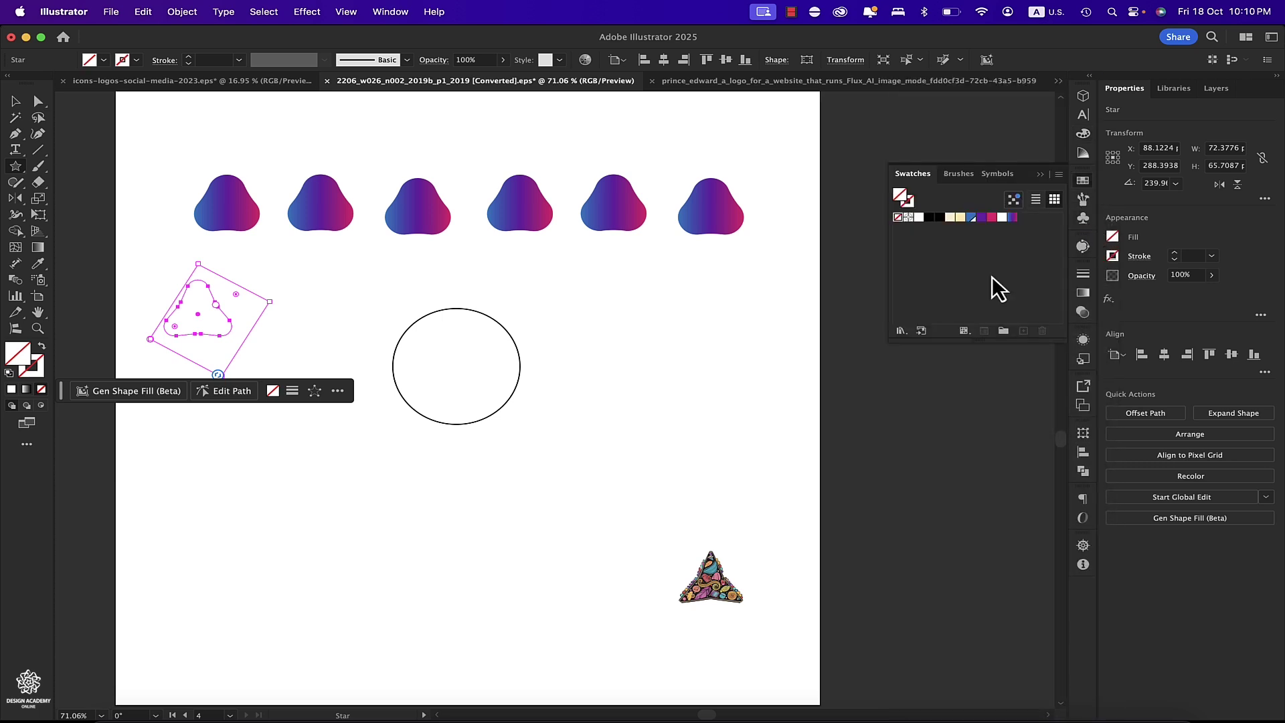
Step: Pick the pink, purple and blue swatches and create a gradient from them for the triangle
{"action": "left_click", "coordinate": [991, 218]}
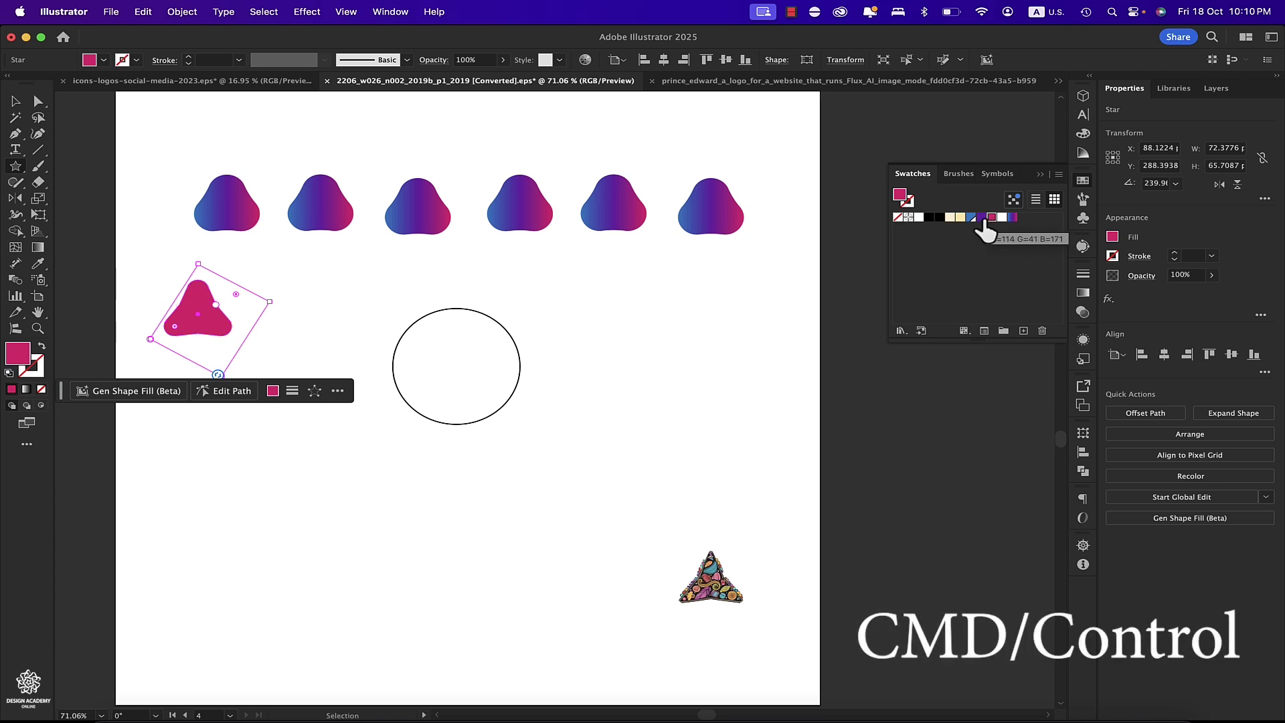
{"action": "left_click", "coordinate": [982, 218], "text": "super"}
{"action": "left_click", "coordinate": [970, 217], "text": "super"}
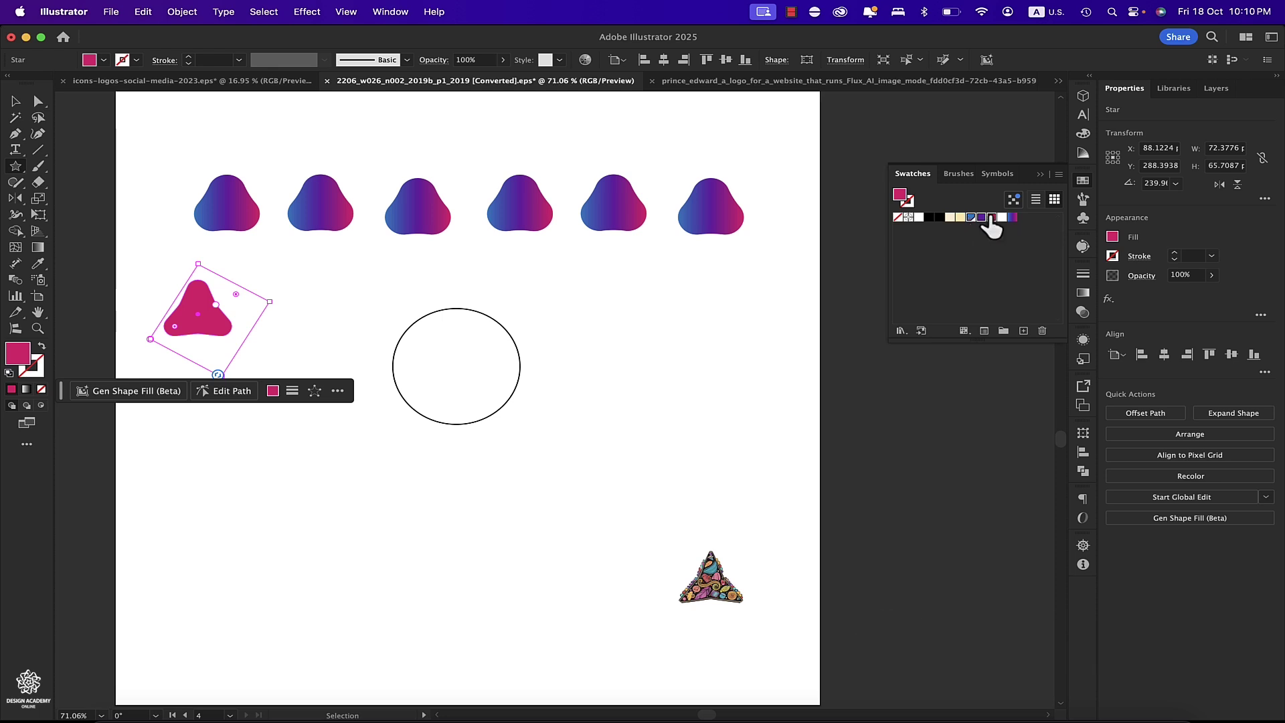
{"action": "left_click_drag", "start_coordinate": [985, 226], "coordinate": [985, 228]}
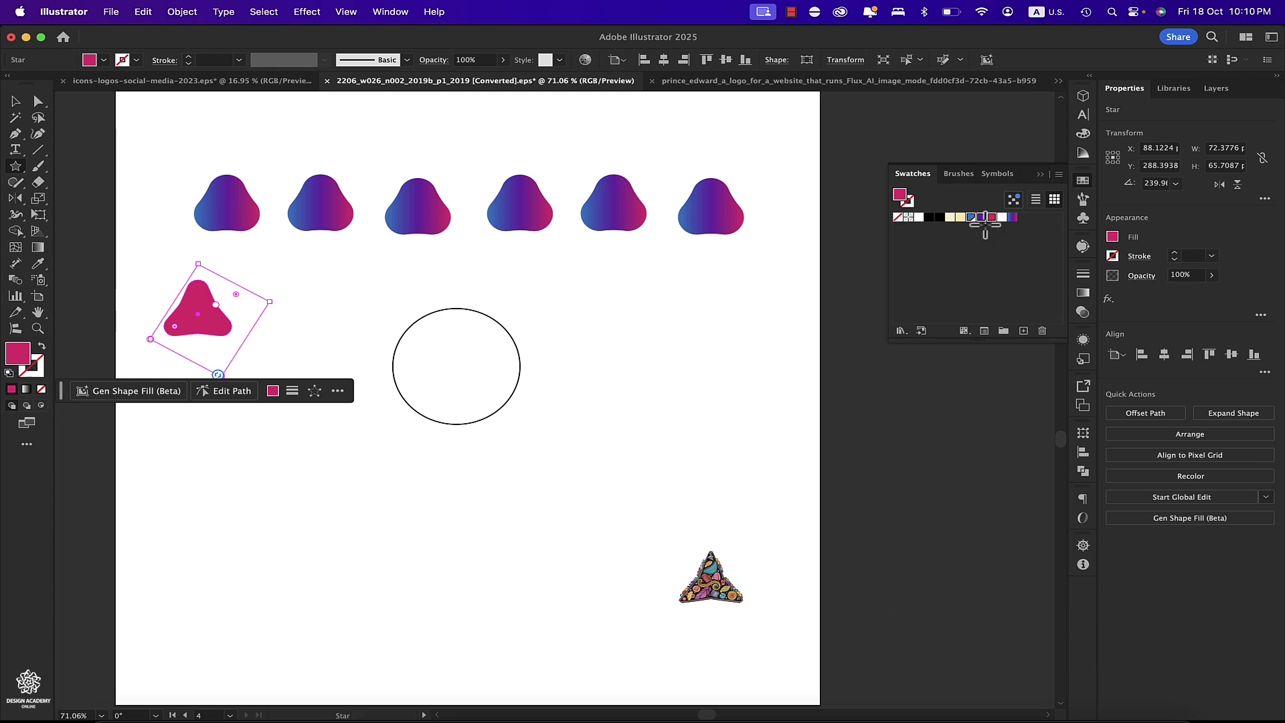
{"action": "left_click", "coordinate": [1059, 174]}
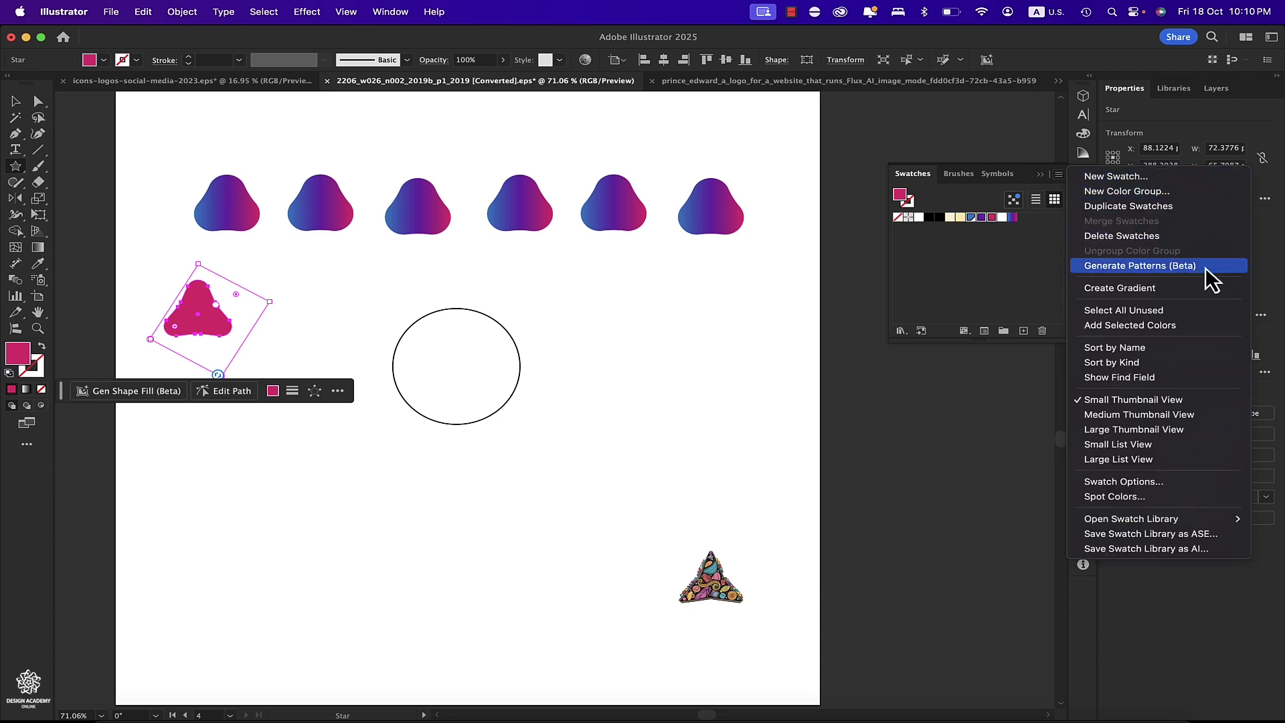
{"action": "left_click", "coordinate": [1160, 289]}
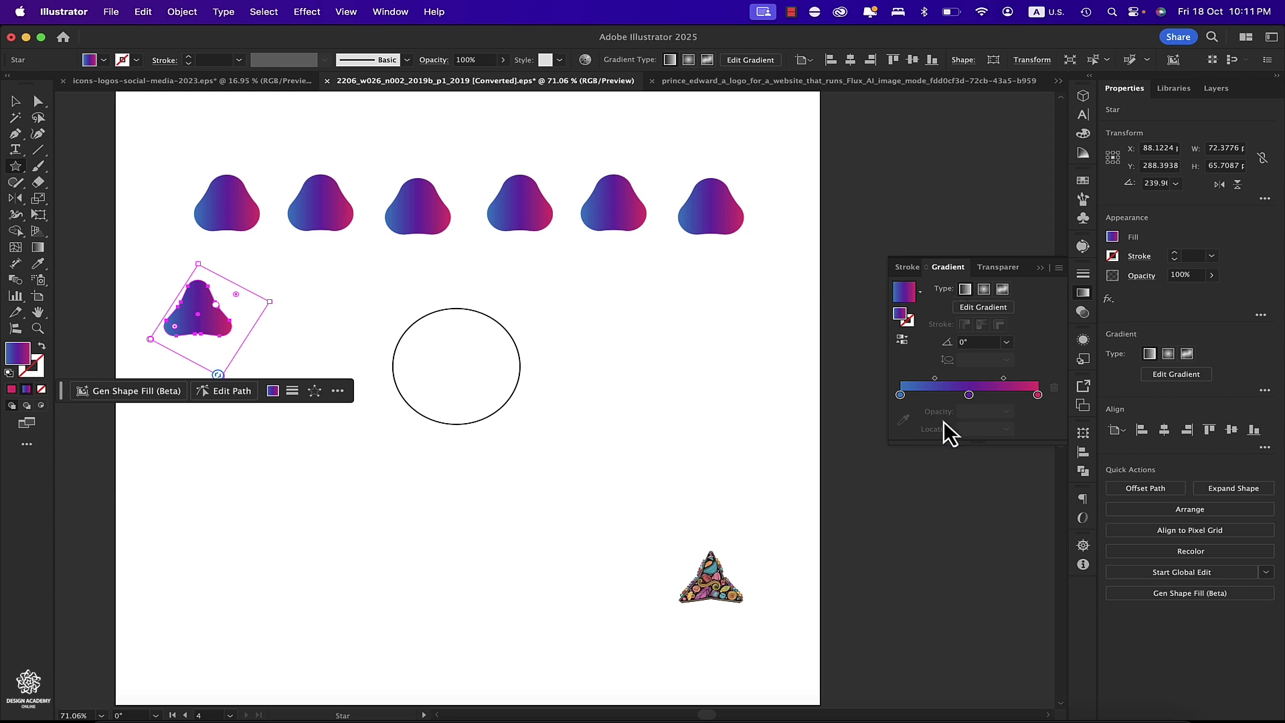
Step: Shift the gradient's middle stop slightly left and set the angle to 60°
{"action": "left_click_drag", "start_coordinate": [967, 394], "coordinate": [973, 395]}
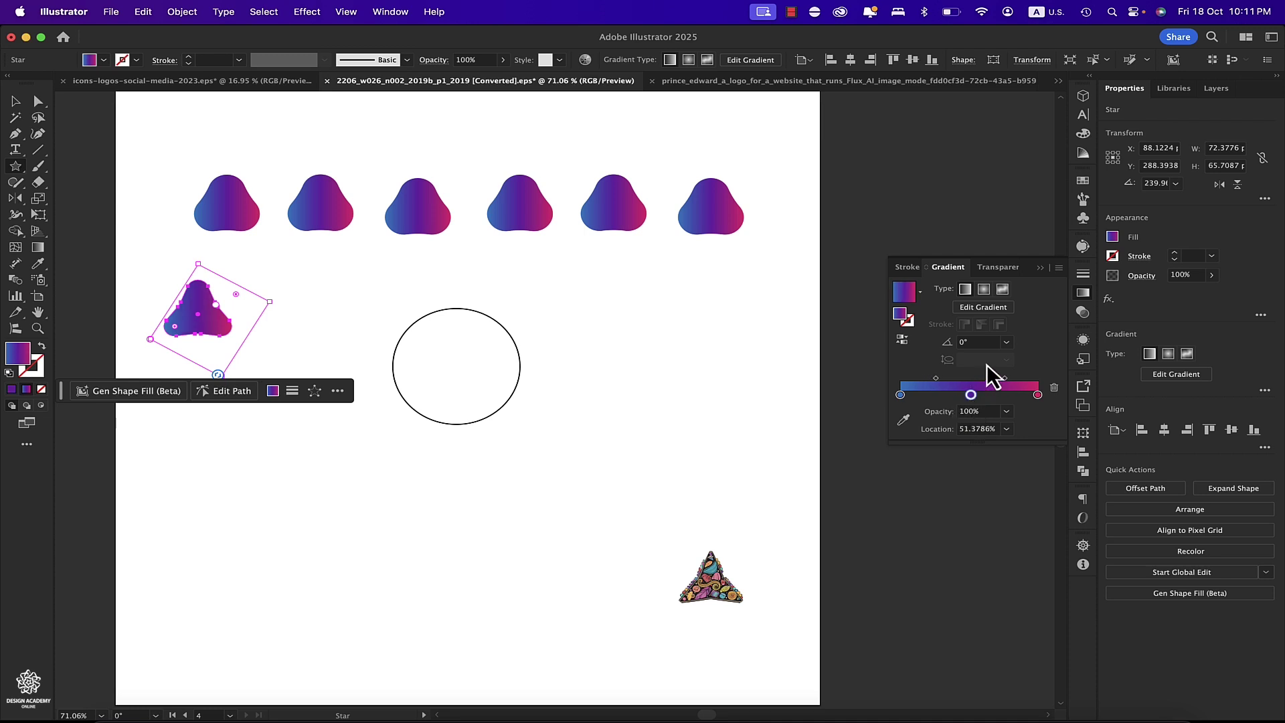
{"action": "left_click", "coordinate": [1007, 343]}
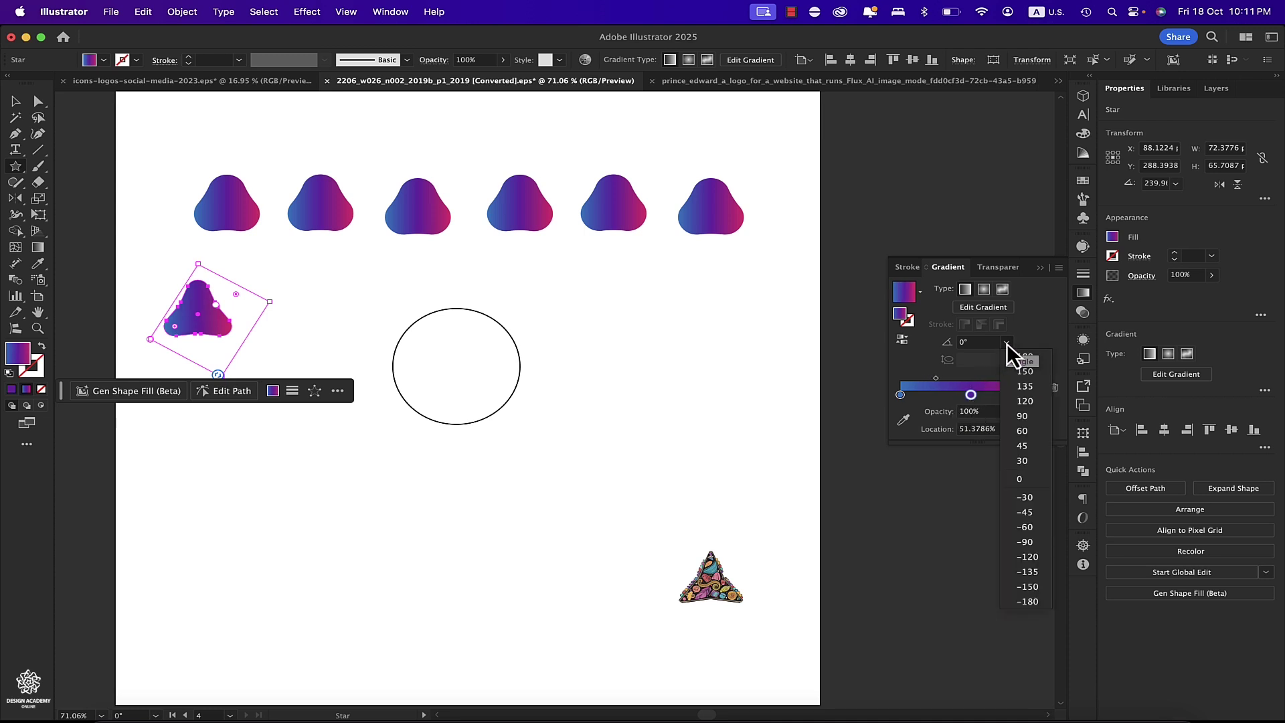
{"action": "left_click", "coordinate": [1024, 431]}
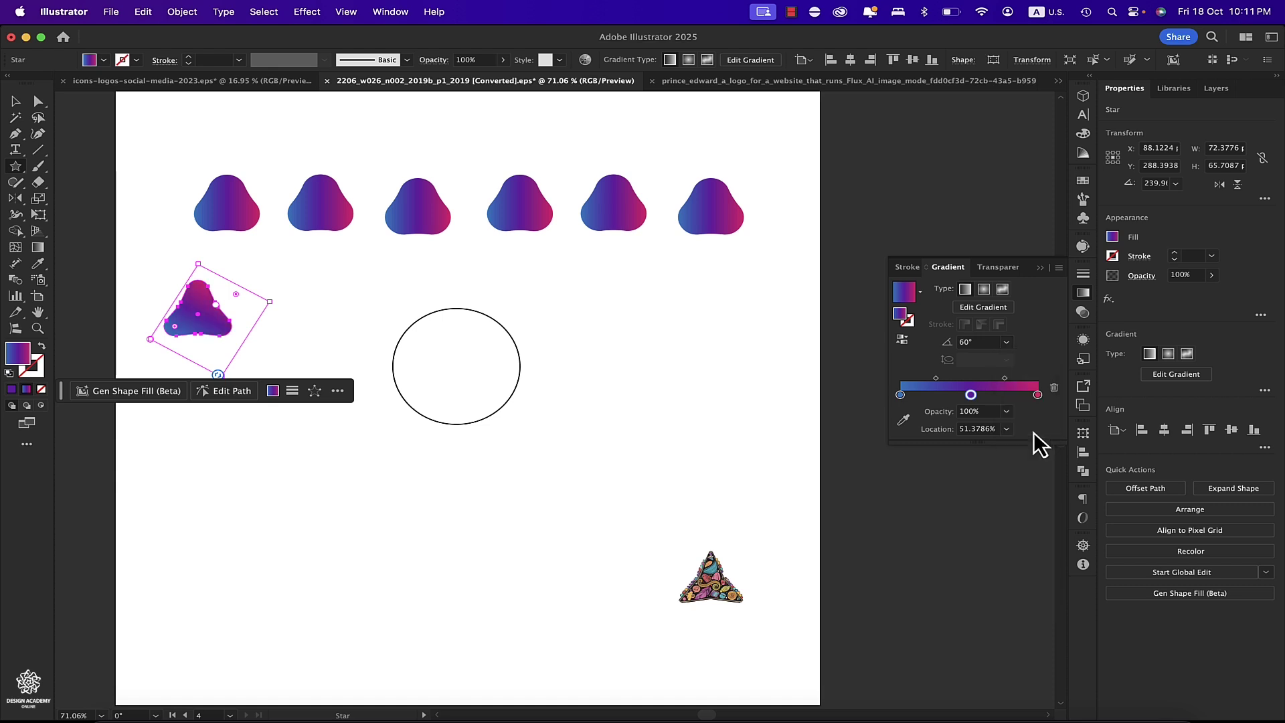
Step: Try a radial gradient, revert to linear, and save the gradient as a new swatch
{"action": "left_click", "coordinate": [983, 289]}
{"action": "left_click", "coordinate": [966, 289]}
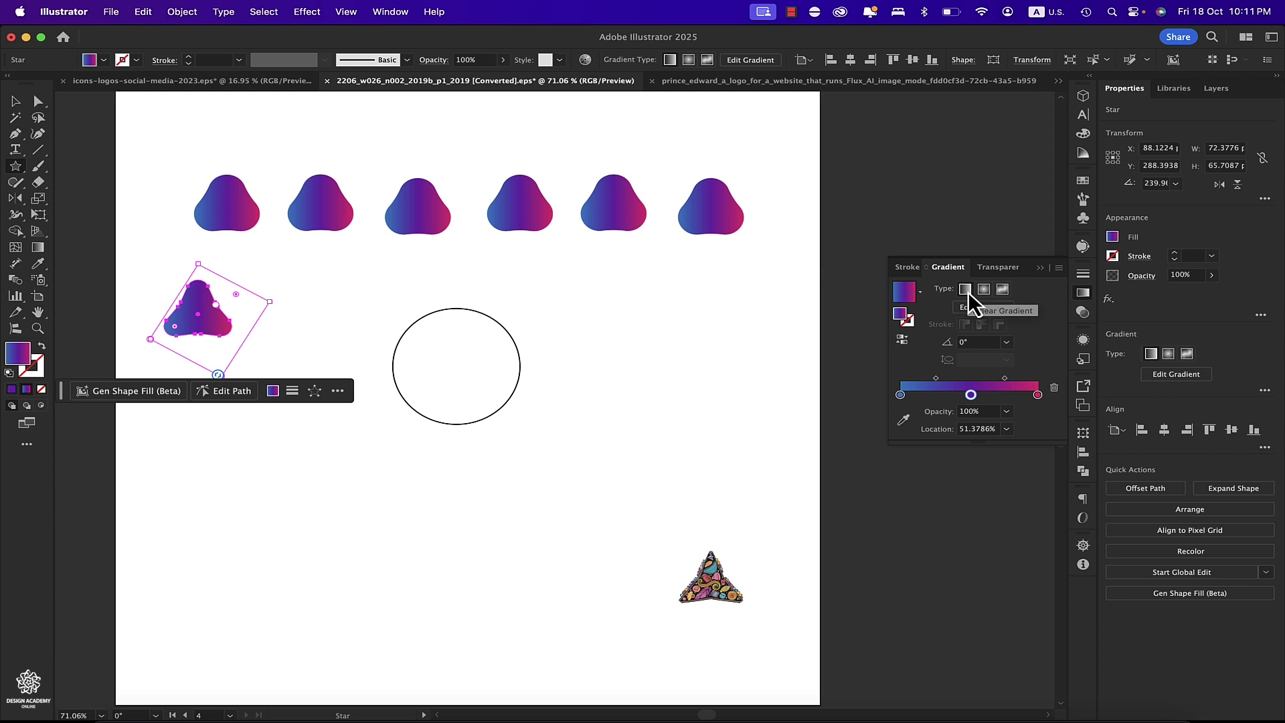
{"action": "left_click", "coordinate": [1086, 181]}
{"action": "mouse_move", "coordinate": [33, 361]}
{"action": "left_mouse_down"}
{"action": "mouse_move", "coordinate": [914, 262]}
{"action": "mouse_move", "coordinate": [1025, 231]}
{"action": "left_mouse_up"}
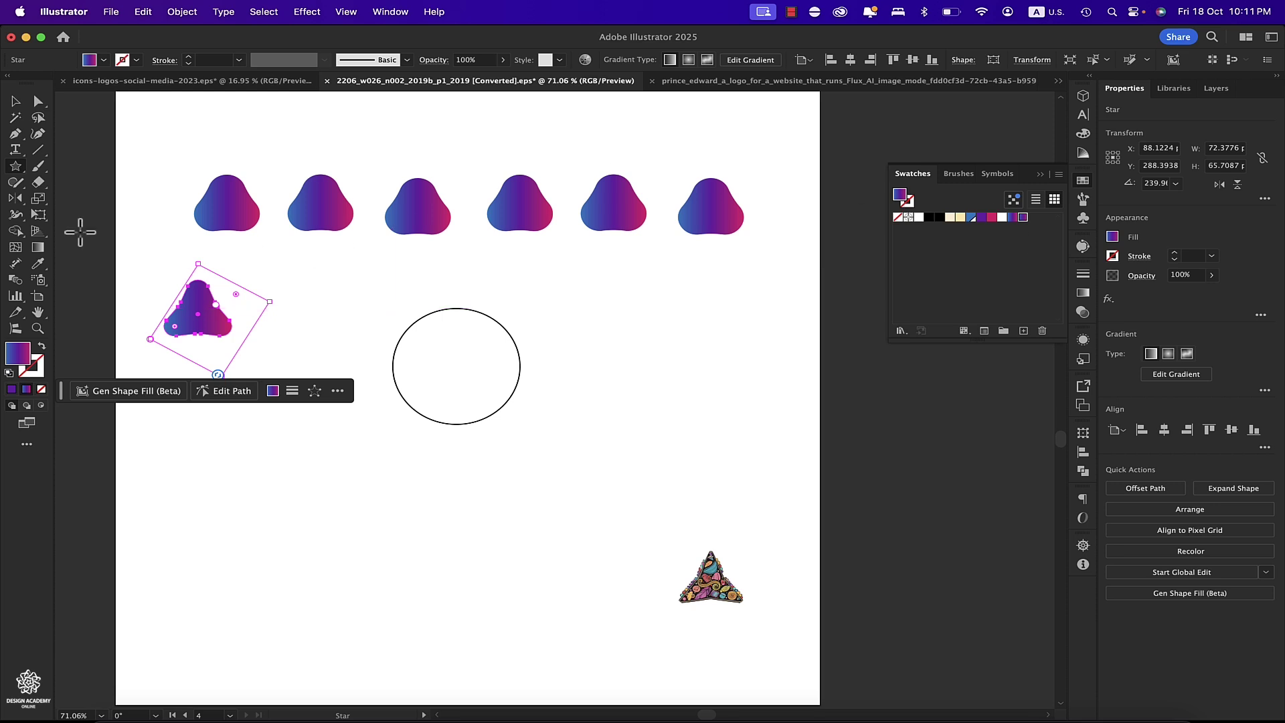
Step: Delete the test triangle and select the row of six gradient shapes
{"action": "left_click", "coordinate": [16, 102]}
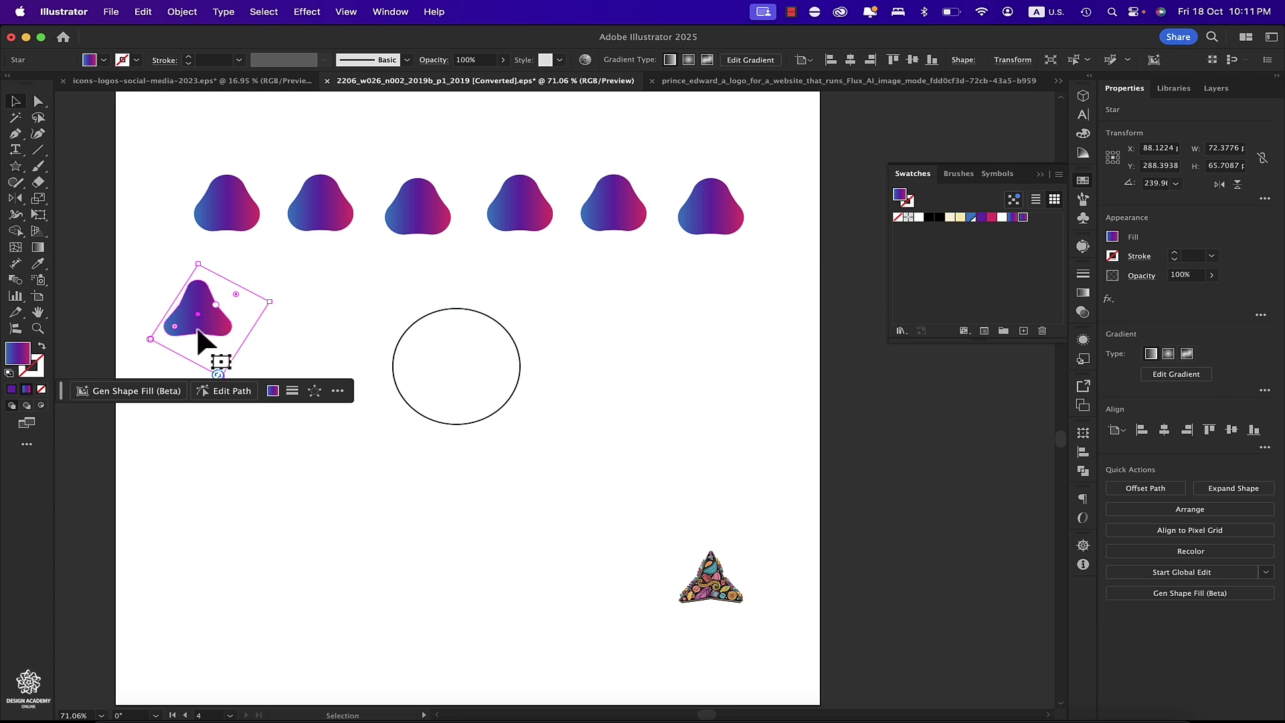
{"action": "key", "text": "Delete"}
{"action": "left_click_drag", "start_coordinate": [154, 158], "coordinate": [761, 221]}
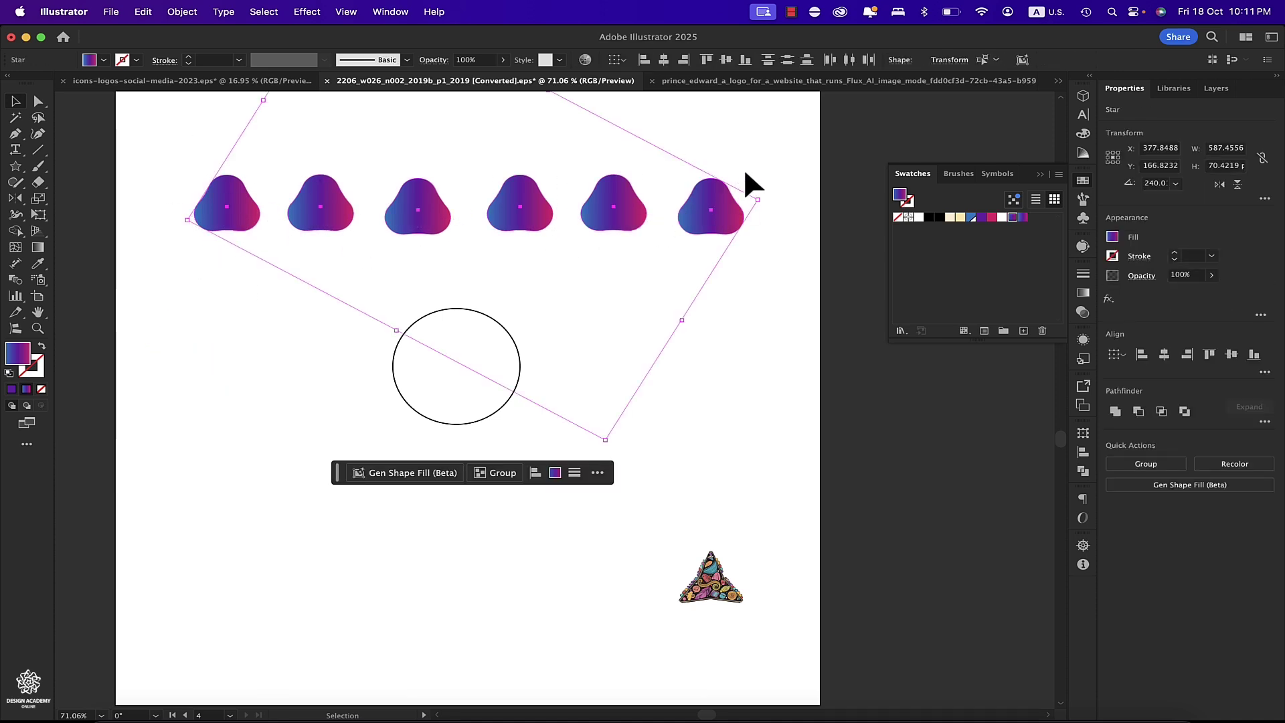
Step: Arrange the six shapes around the circle, each rotated to 273.67° into a flower ring
{"action": "left_click", "coordinate": [17, 330]}
{"action": "left_click", "coordinate": [454, 310]}
{"action": "key", "text": "v"}
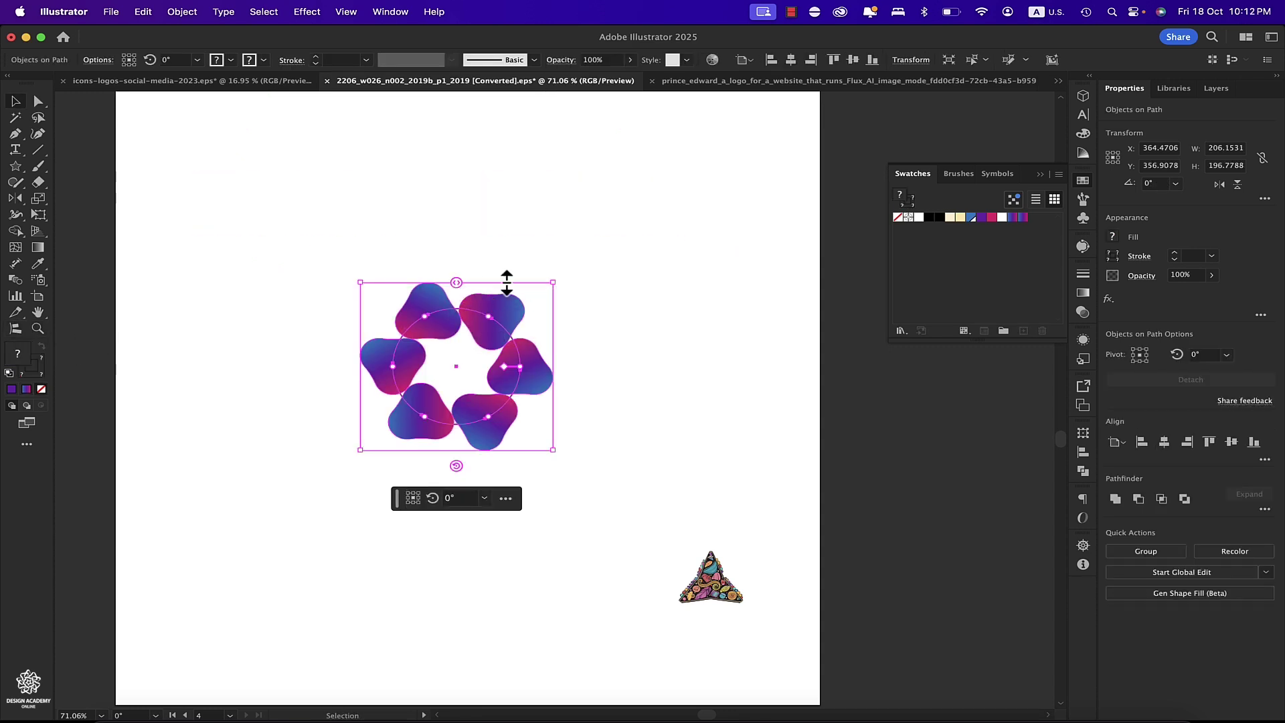
{"action": "mouse_move", "coordinate": [454, 462]}
{"action": "left_mouse_down"}
{"action": "mouse_move", "coordinate": [484, 465]}
{"action": "mouse_move", "coordinate": [456, 463]}
{"action": "left_mouse_up"}
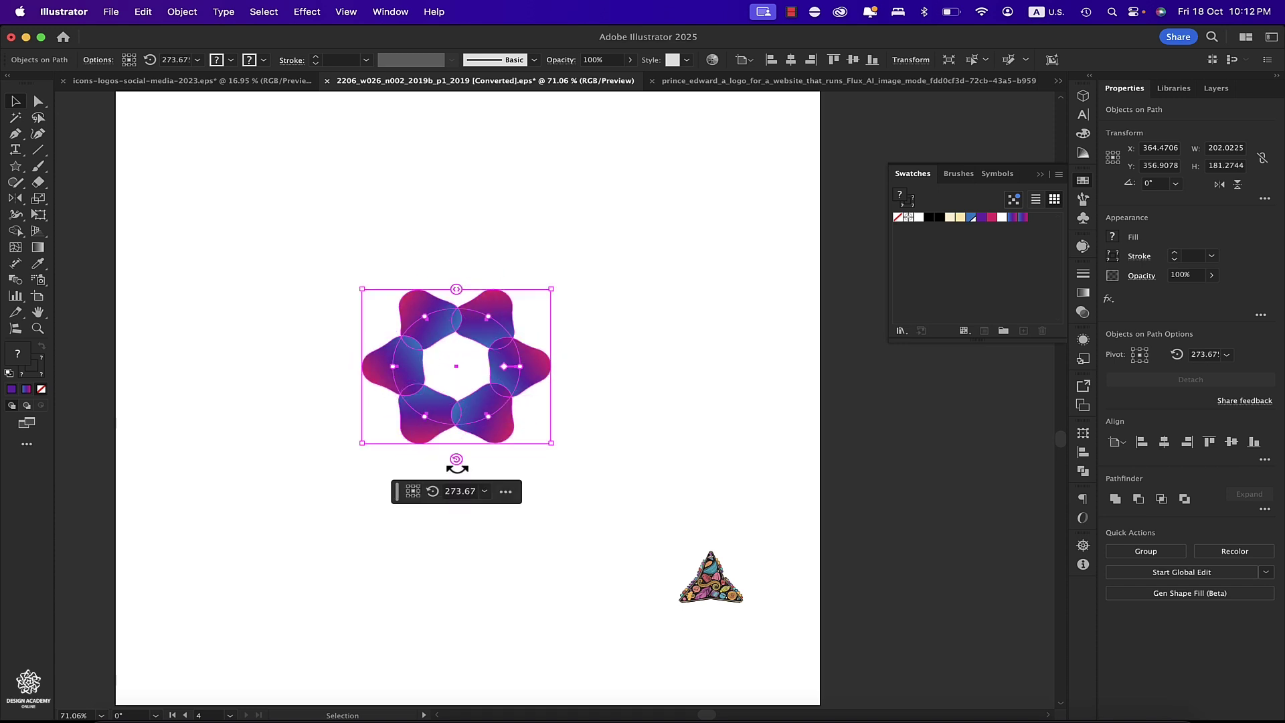
Step: Try the ring's blend mode as Multiply, then set it to Screen
{"action": "left_click", "coordinate": [1084, 311]}
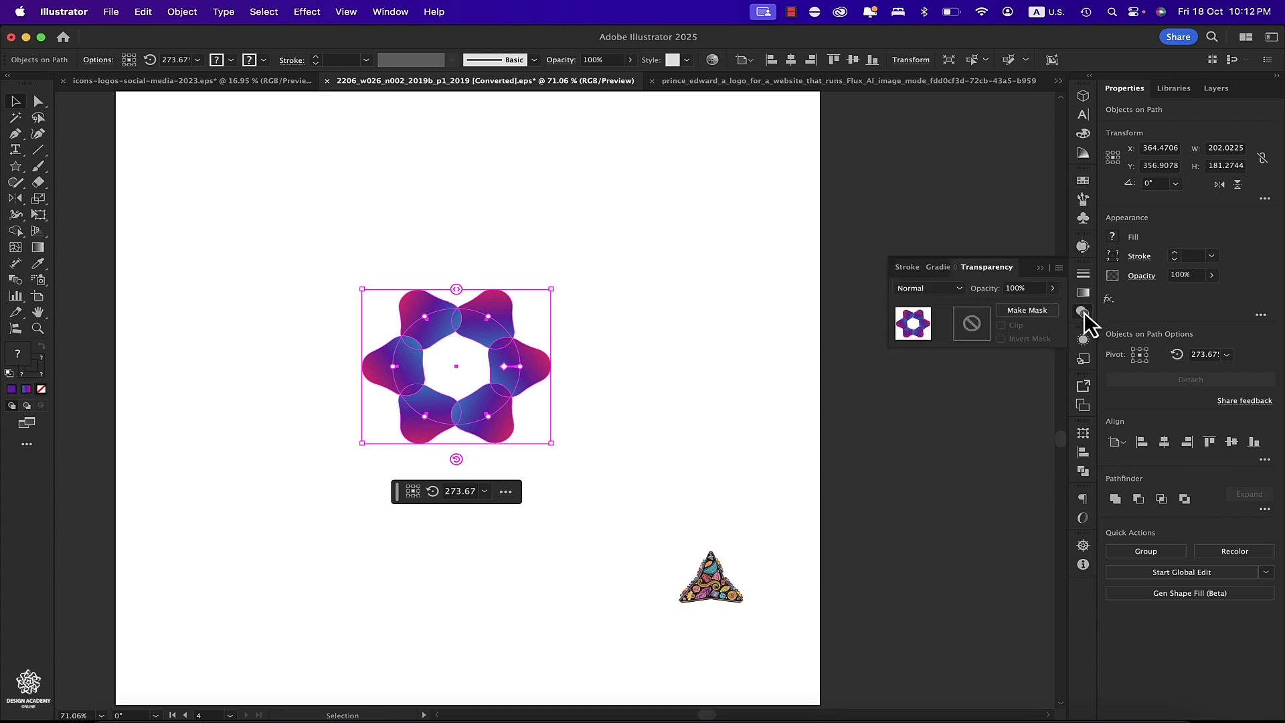
{"action": "left_click", "coordinate": [957, 292]}
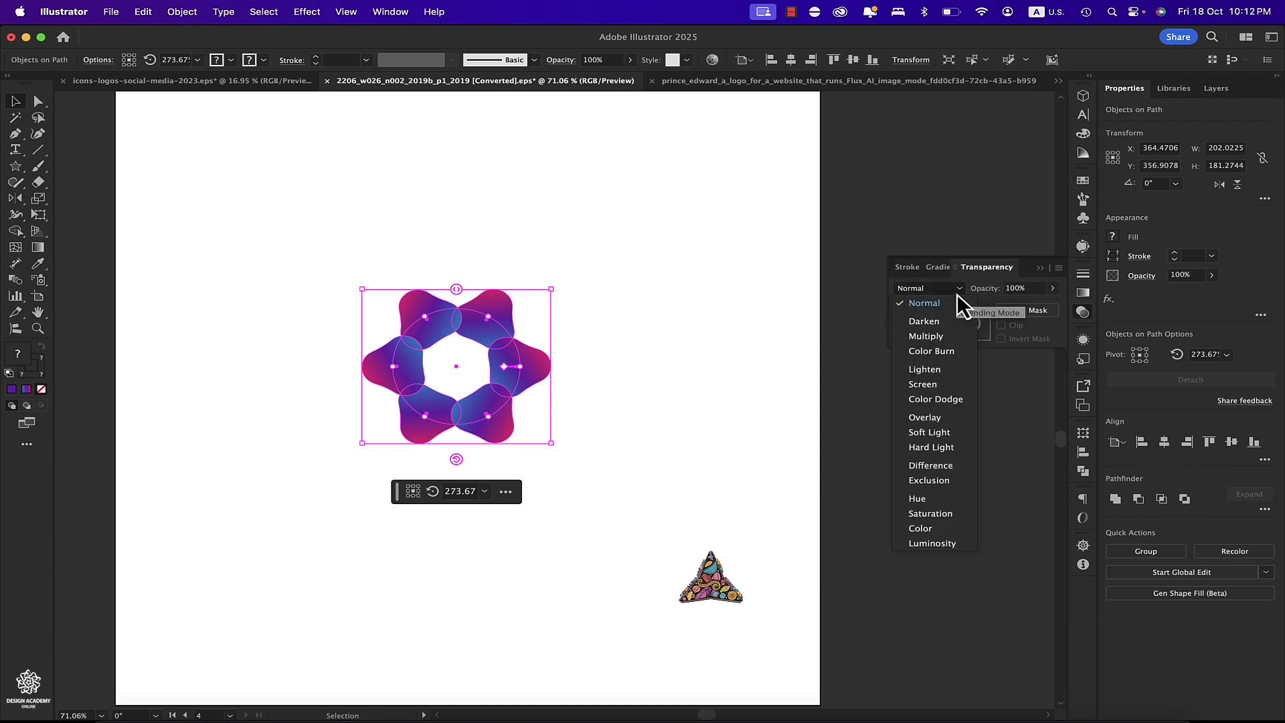
{"action": "left_click", "coordinate": [934, 338]}
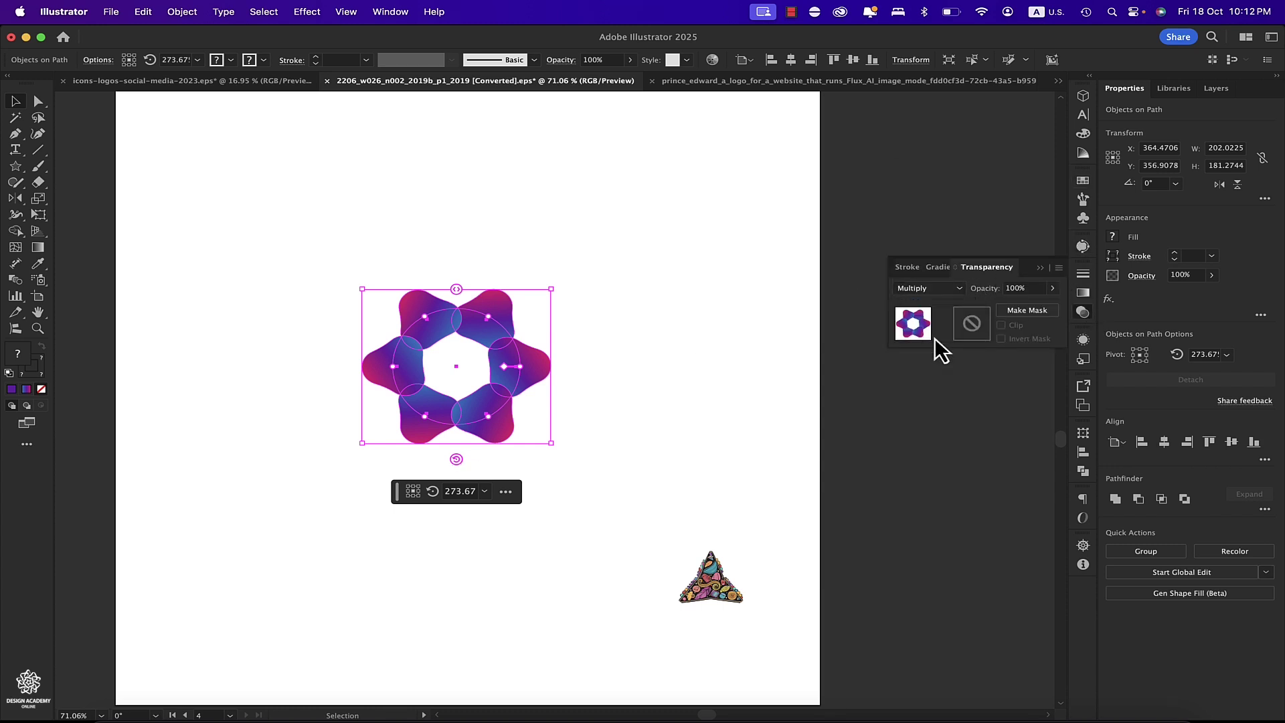
{"action": "left_click", "coordinate": [957, 292]}
{"action": "left_click", "coordinate": [941, 384]}
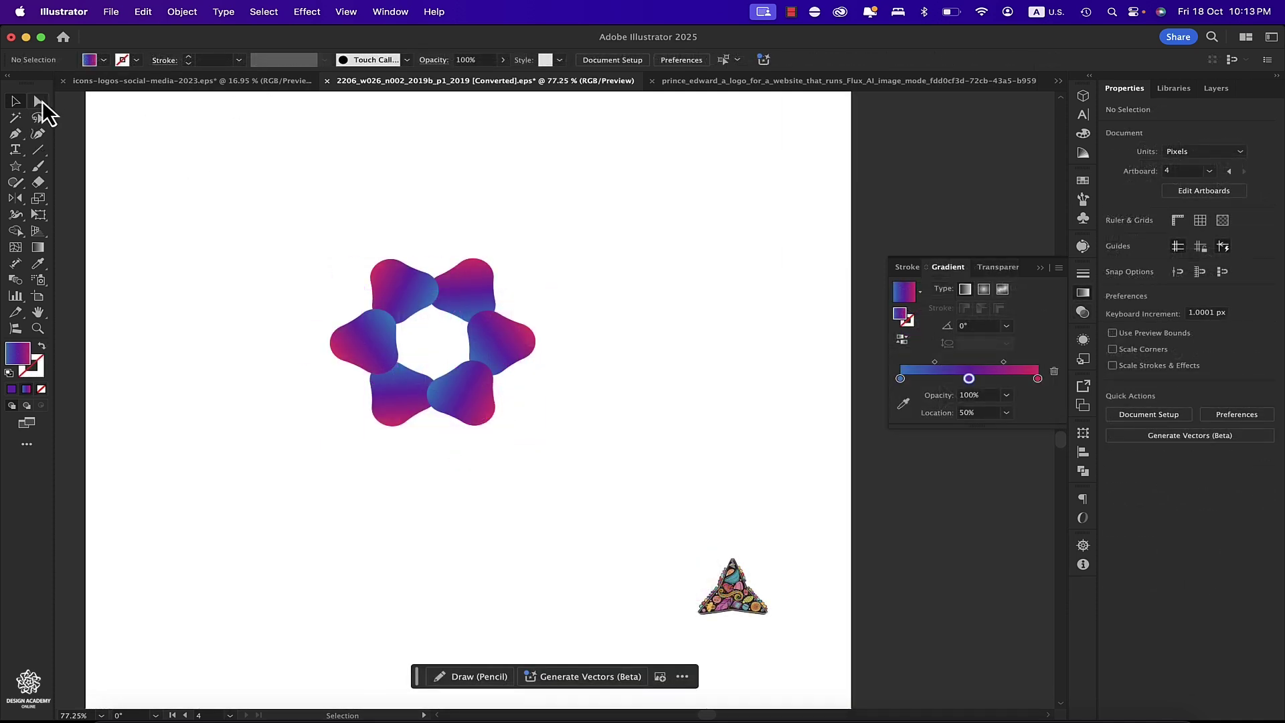
Step: Pick the top-right petal with Direct Selection and drag it out to the upper right
{"action": "left_click", "coordinate": [39, 101]}
{"action": "left_click", "coordinate": [464, 284]}
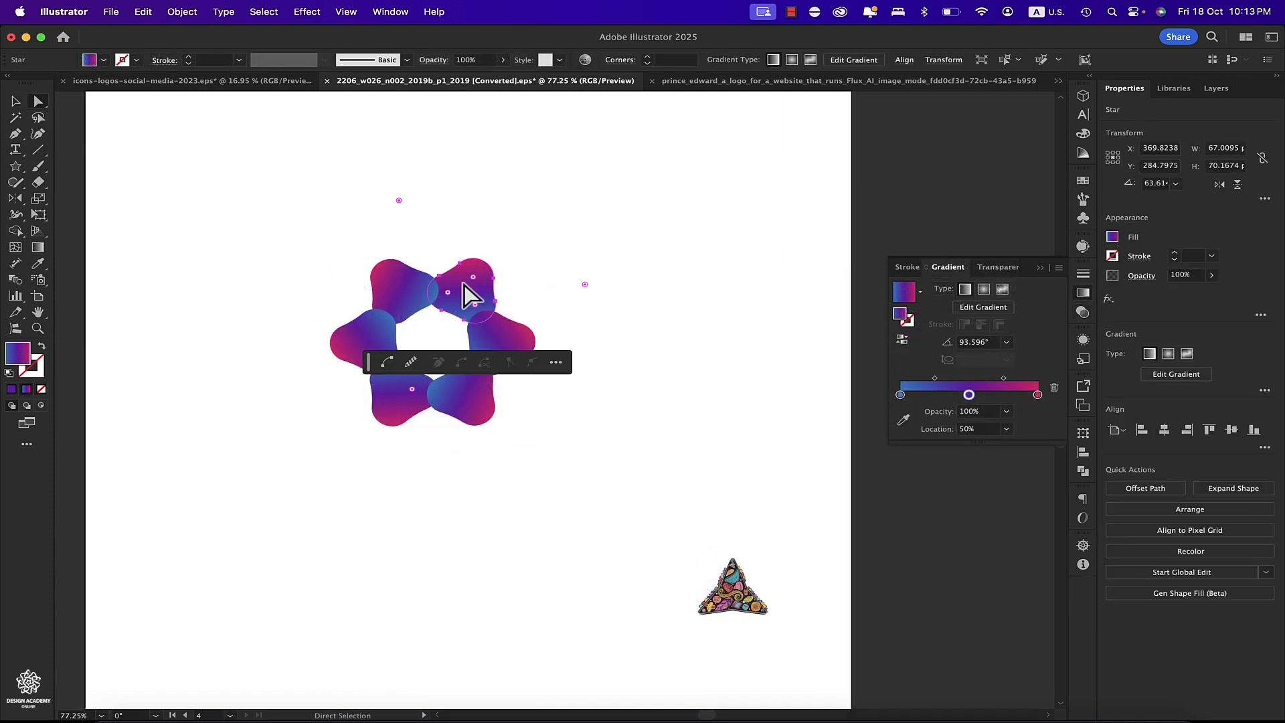
{"action": "key", "text": "v"}
{"action": "left_click_drag", "start_coordinate": [464, 284], "coordinate": [661, 251]}
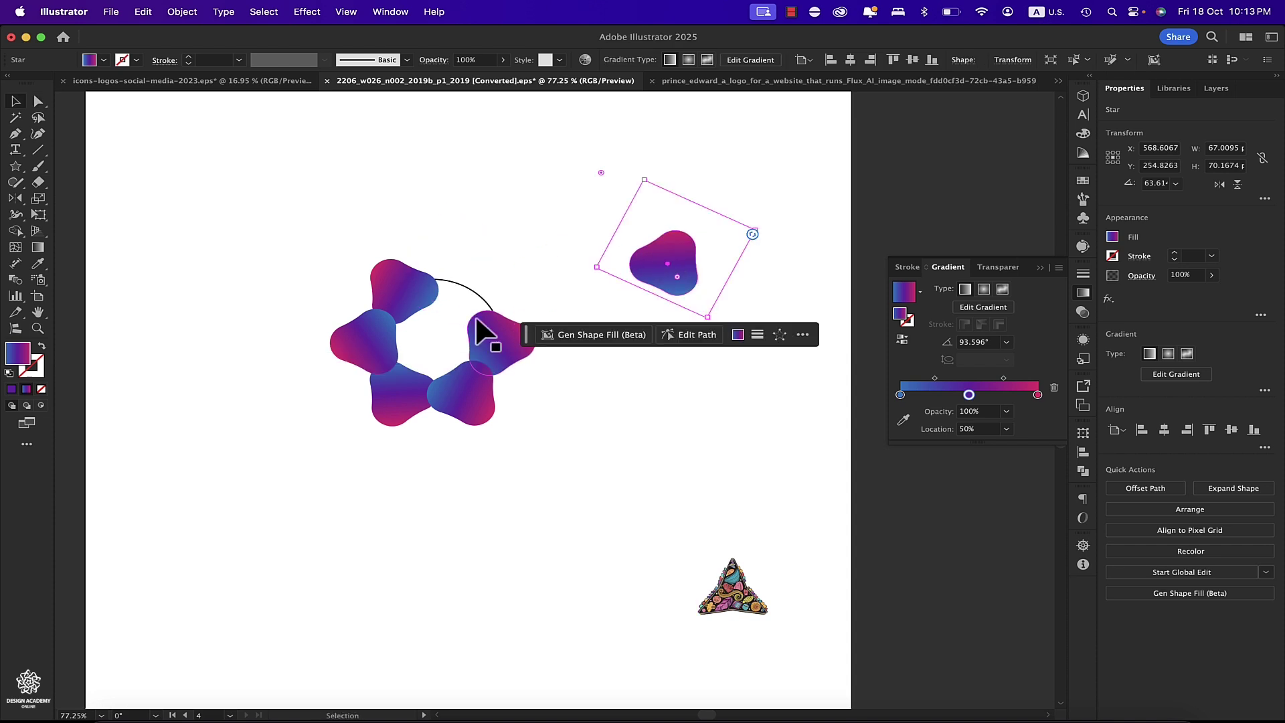
Step: Ungroup the petal ring into separate shapes
{"action": "left_click", "coordinate": [675, 291]}
{"action": "scroll", "coordinate": [676, 311], "scroll_direction": "up", "scroll_amount": 2}
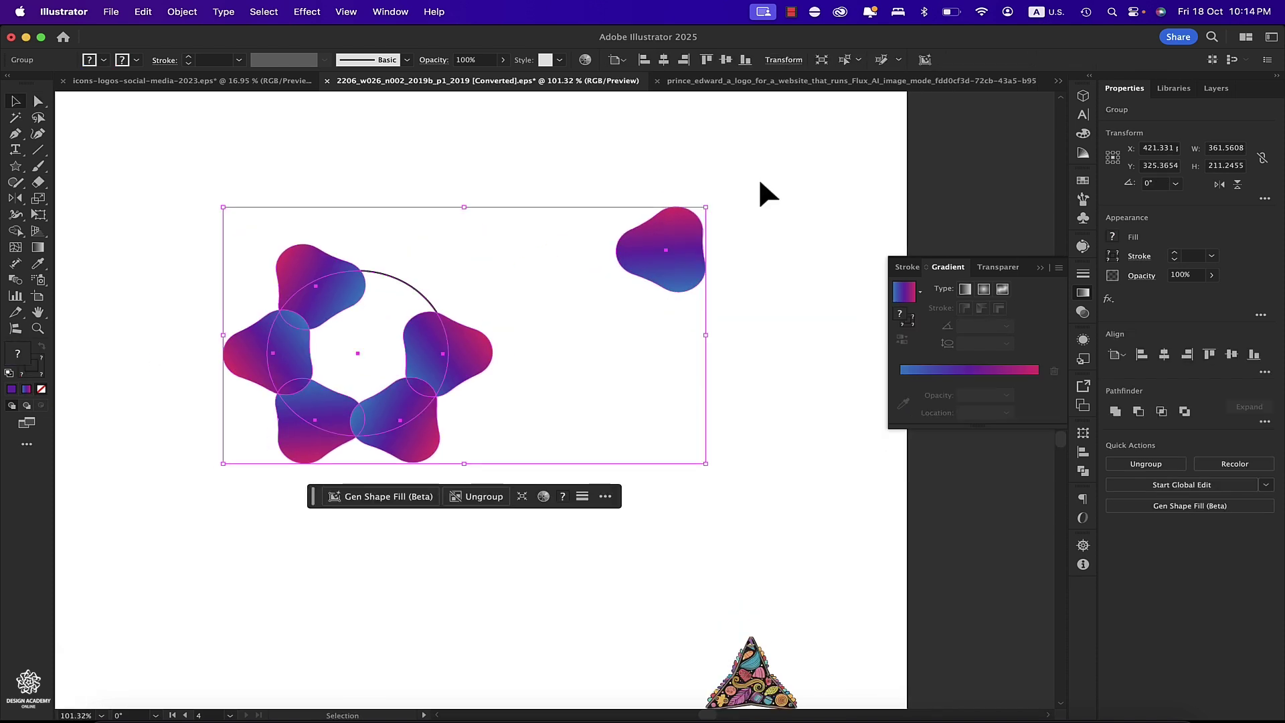
{"action": "left_click", "coordinate": [467, 494]}
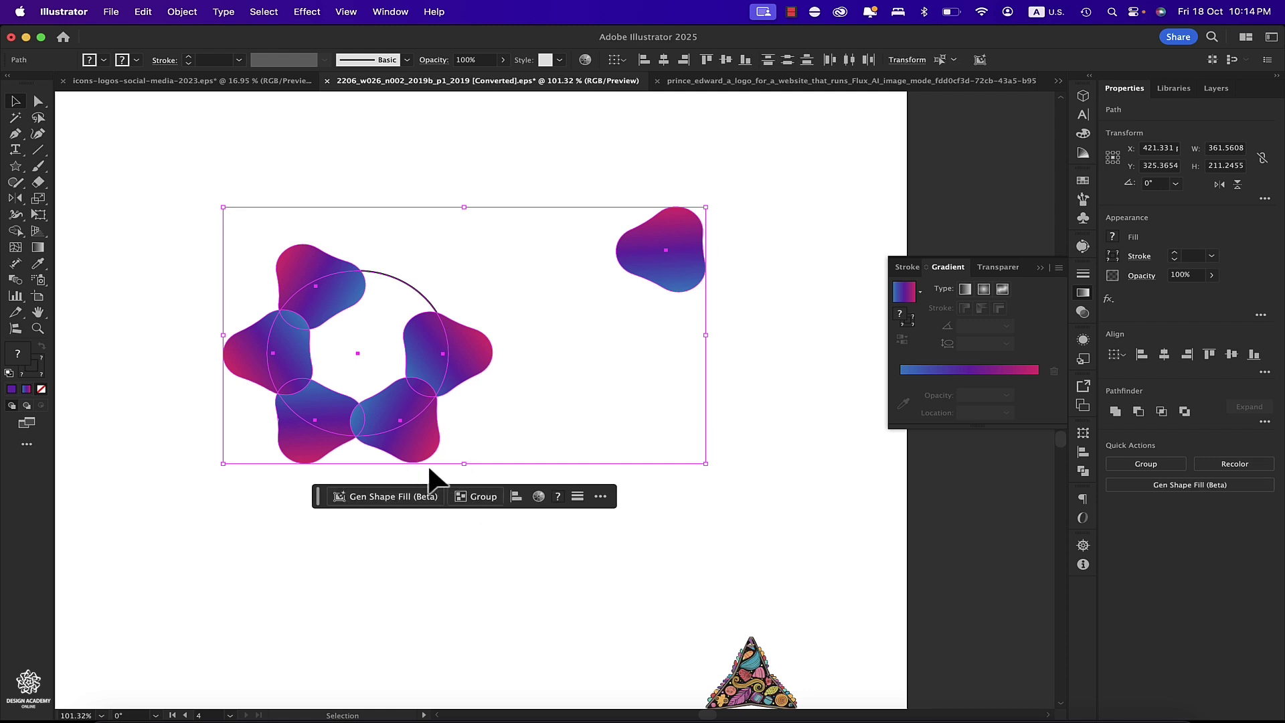
Step: Select the lone triangular blob and enlarge it to about 169 × 184 px
{"action": "left_click", "coordinate": [789, 111]}
{"action": "left_click", "coordinate": [675, 263]}
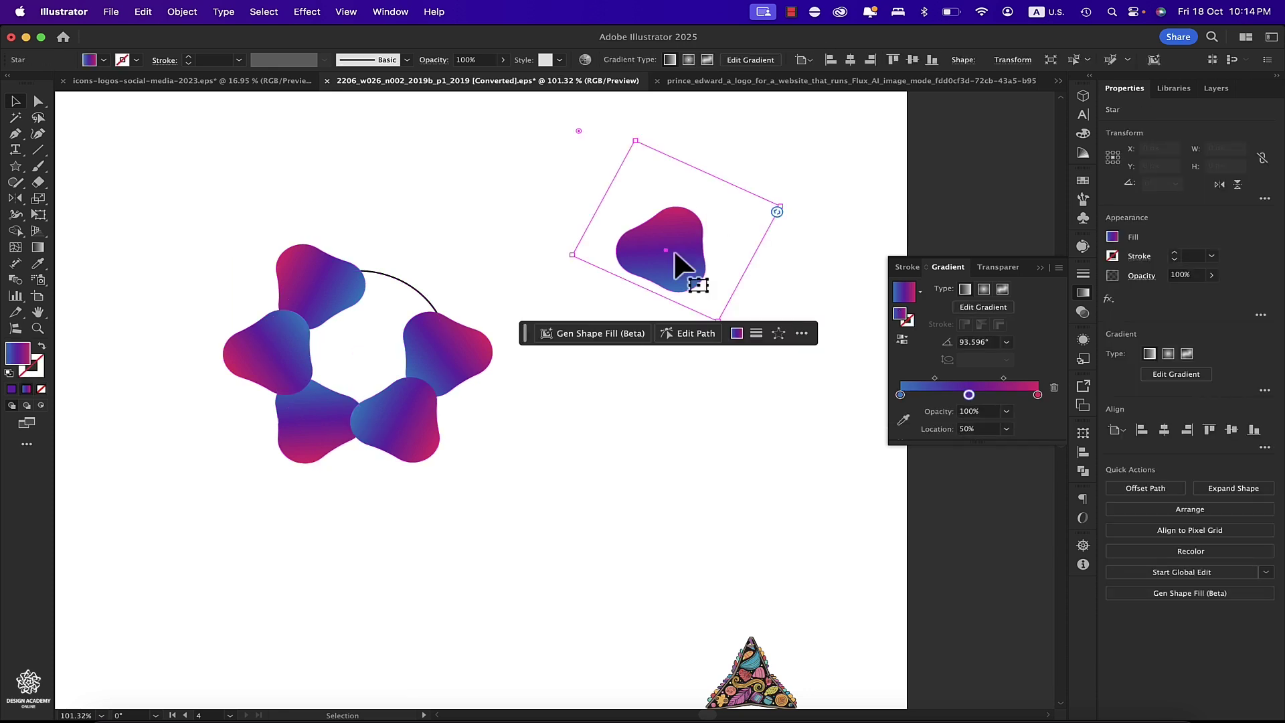
{"action": "scroll", "coordinate": [679, 264], "scroll_direction": "down", "scroll_amount": 5}
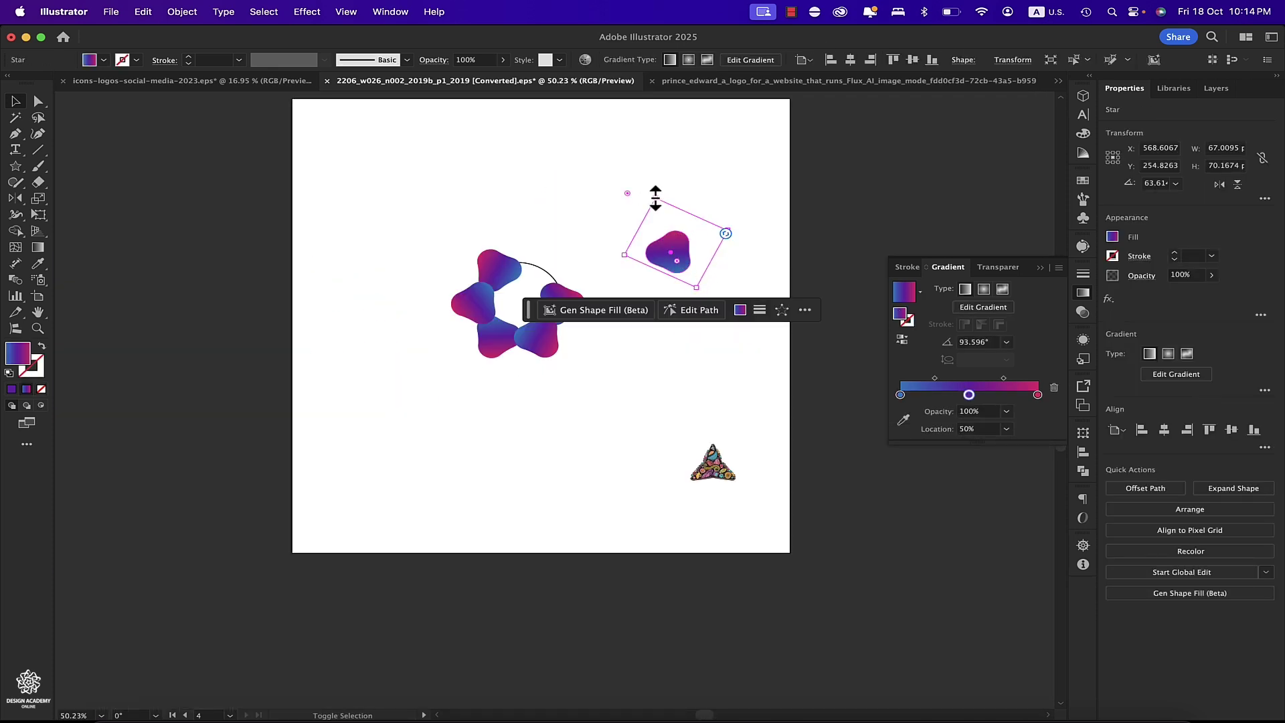
{"action": "left_click_drag", "start_coordinate": [655, 198], "coordinate": [642, 146]}
{"action": "scroll", "coordinate": [703, 211], "scroll_direction": "up", "scroll_amount": 5}
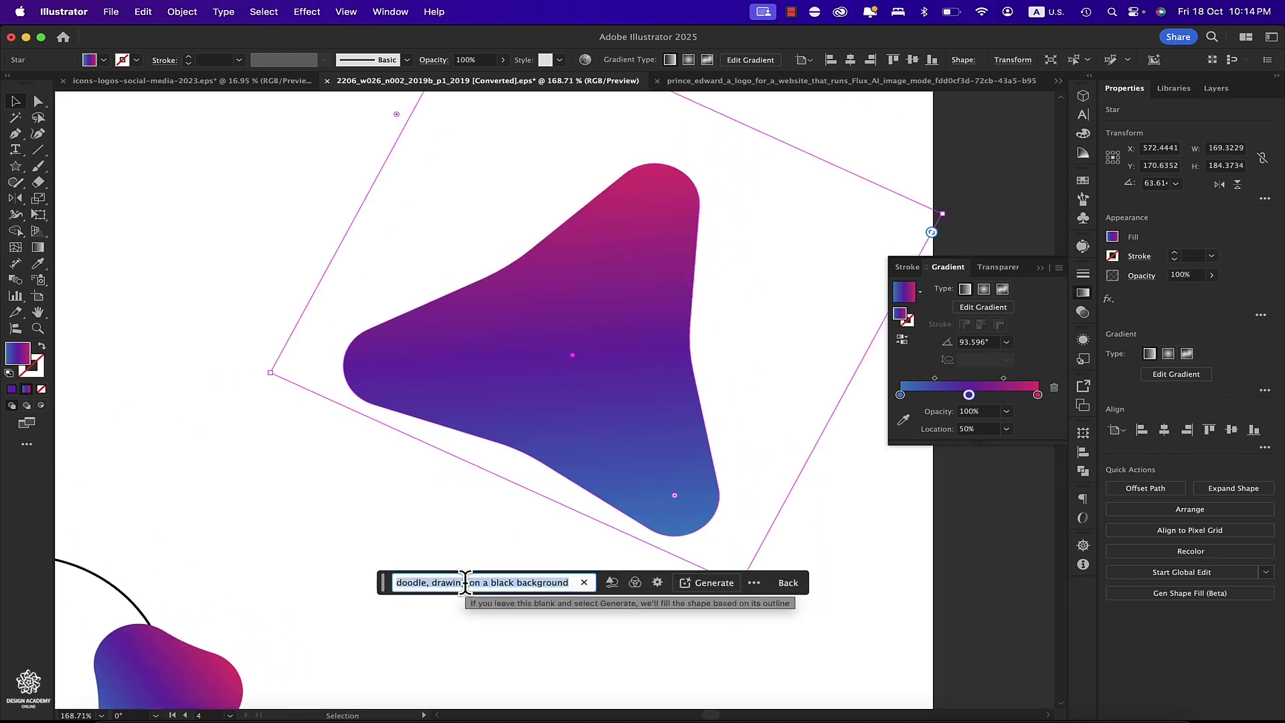
{"action": "type", "text": "swirls"}
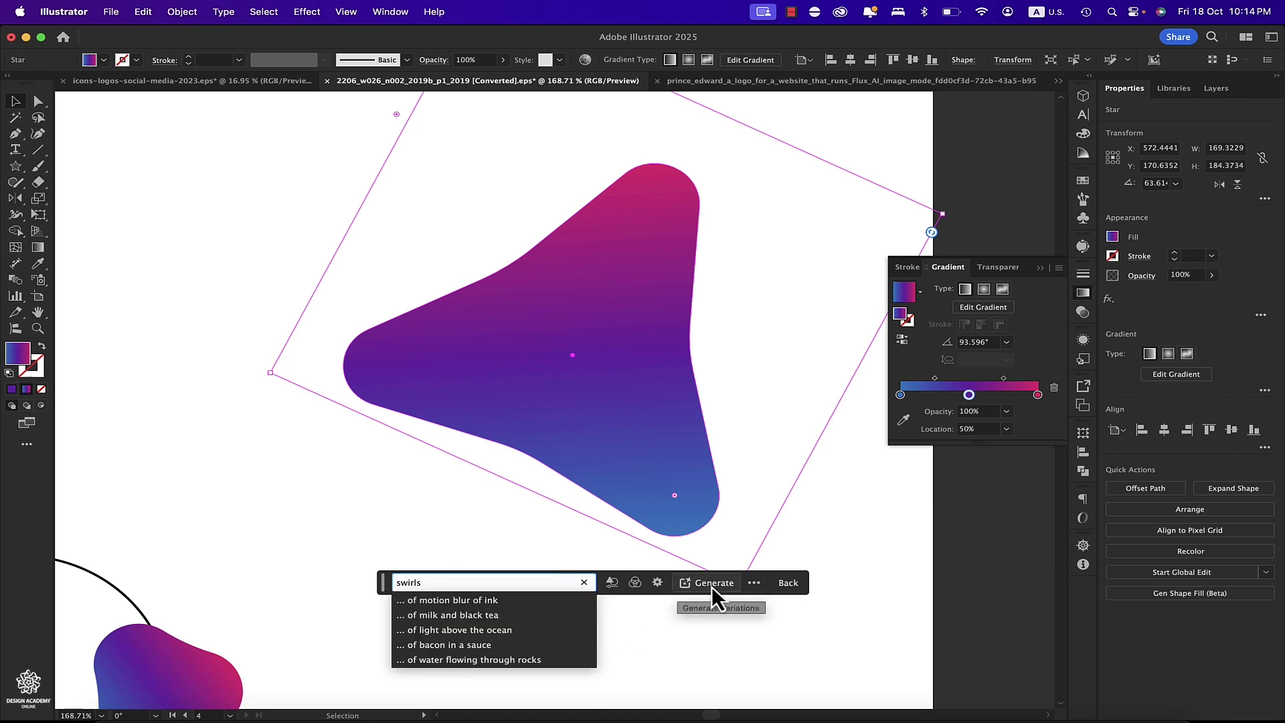
{"action": "left_click", "coordinate": [714, 583]}
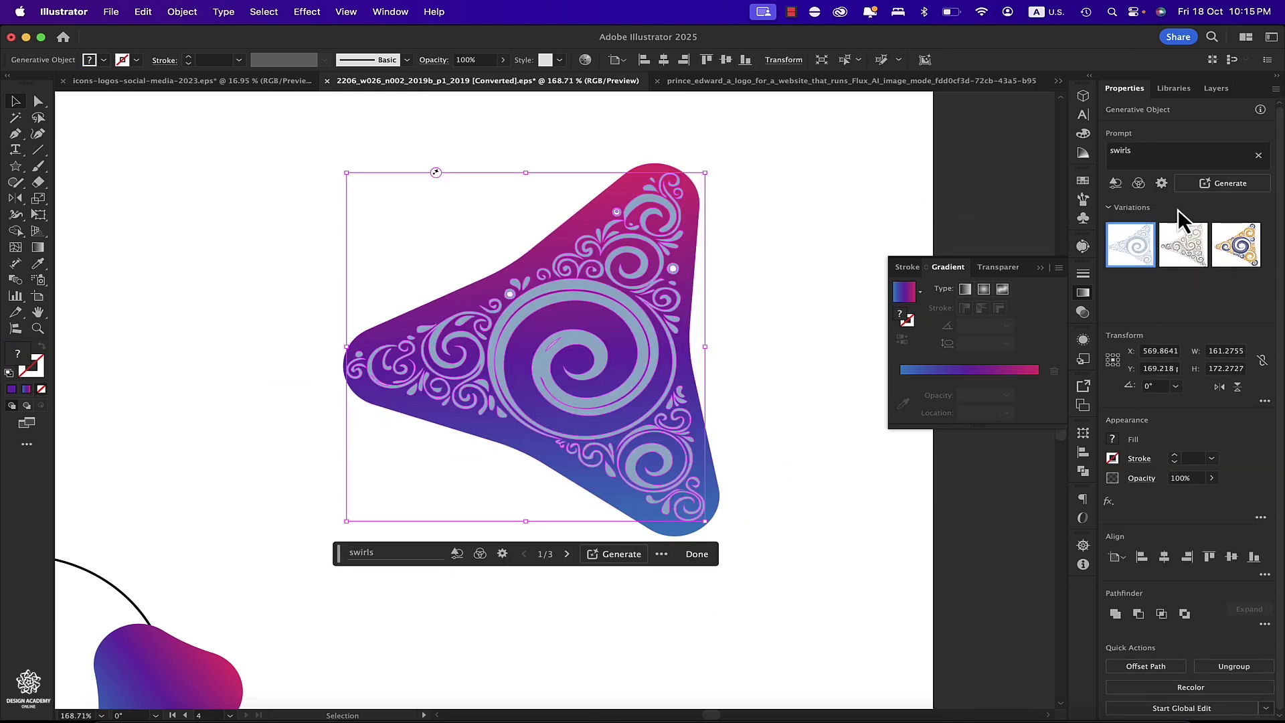
{"action": "left_click", "coordinate": [1248, 255]}
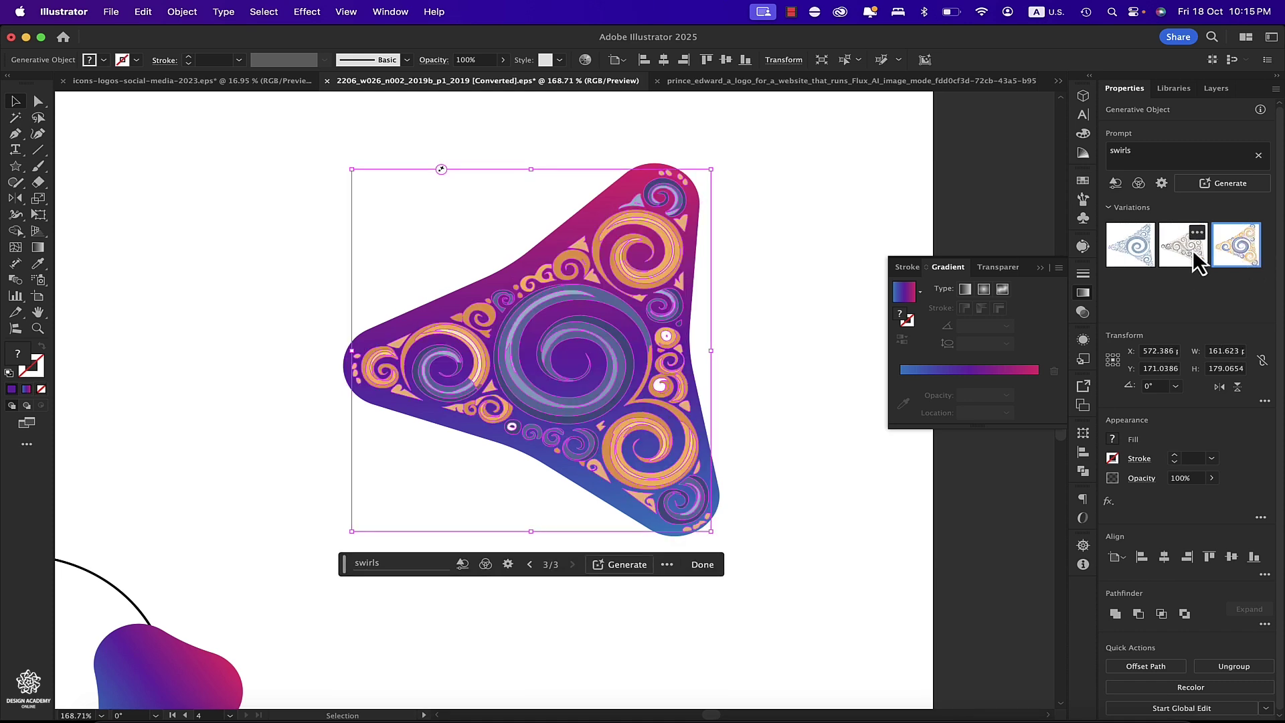
{"action": "left_click", "coordinate": [1167, 262]}
{"action": "key", "text": "a"}
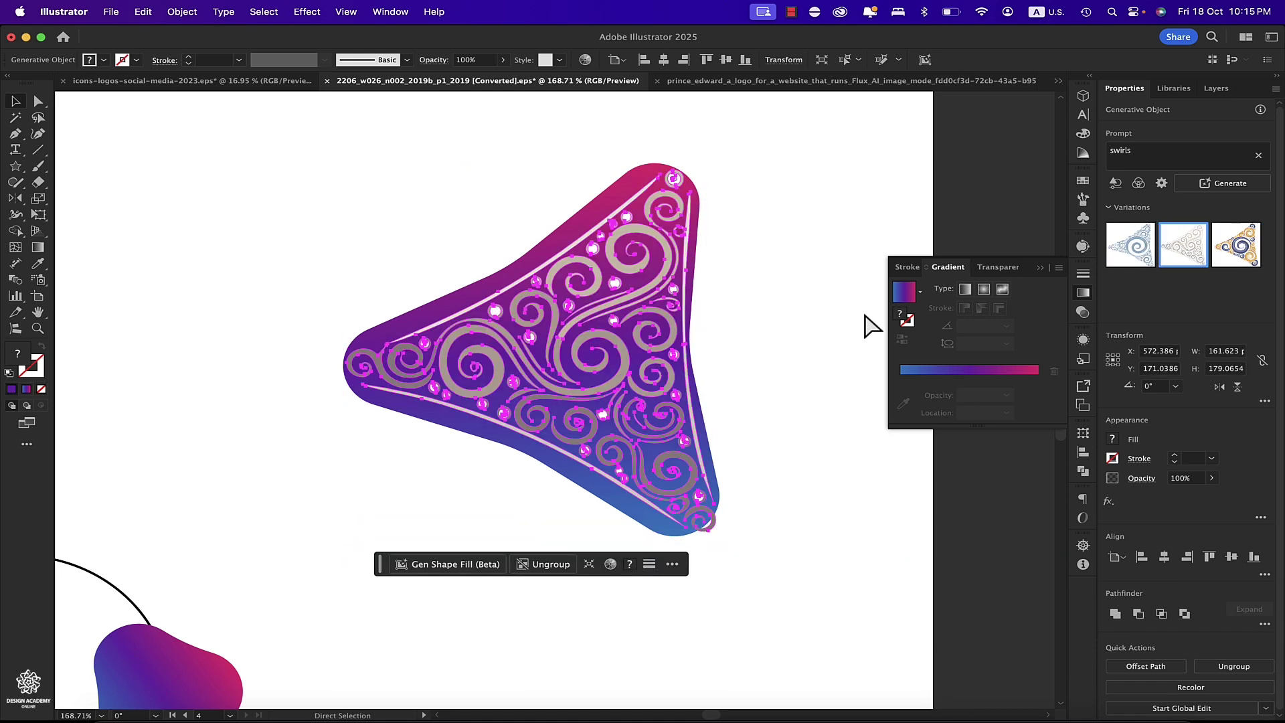
{"action": "key", "text": "ctrl+z"}
{"action": "key", "text": "ctrl+z"}
{"action": "key", "text": "ctrl+z"}
Step: Remove the blob's gradient fill and generate Gen Shape Fill artwork from the prompt 'doodle,character'
{"action": "key", "text": "v"}
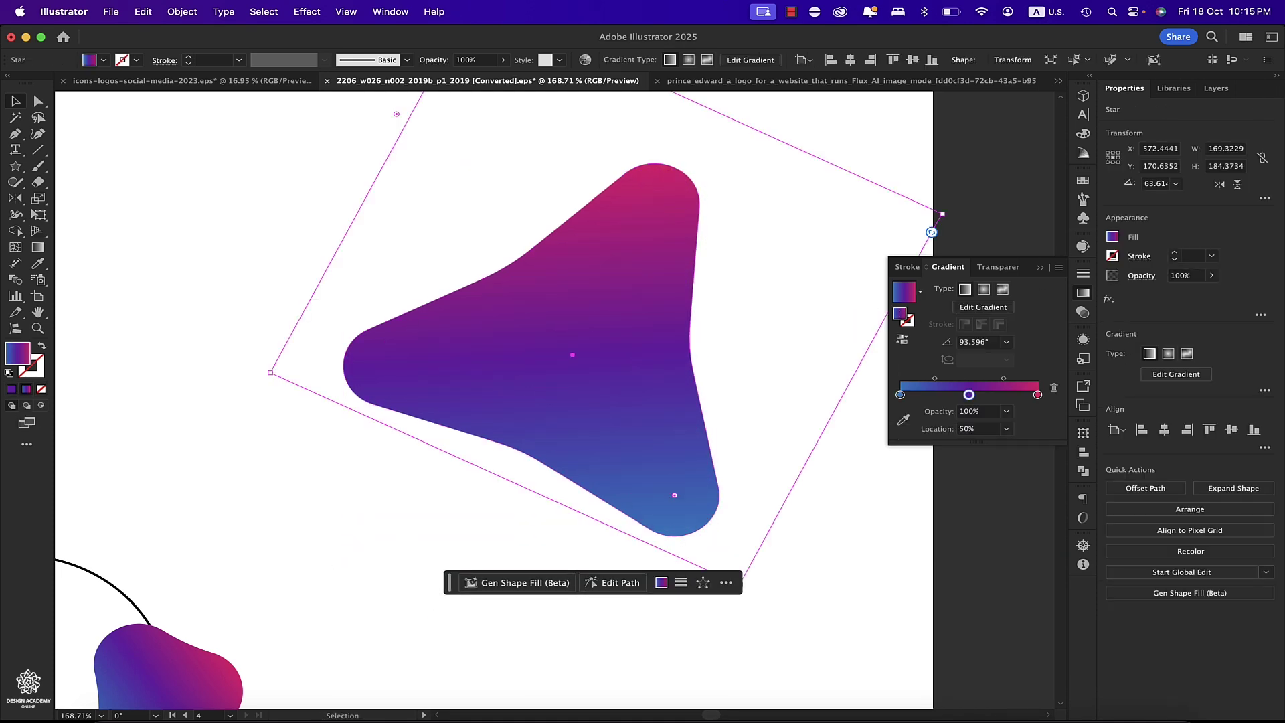
{"action": "left_click", "coordinate": [44, 394]}
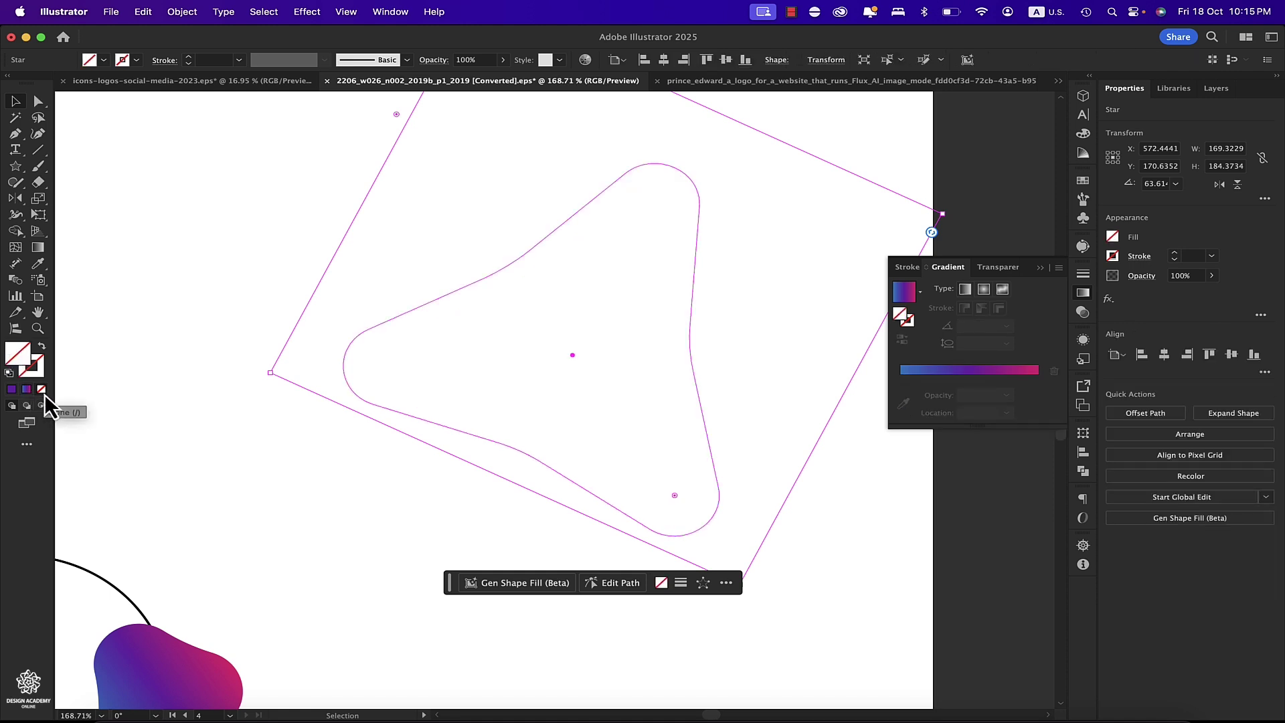
{"action": "left_click", "coordinate": [540, 583]}
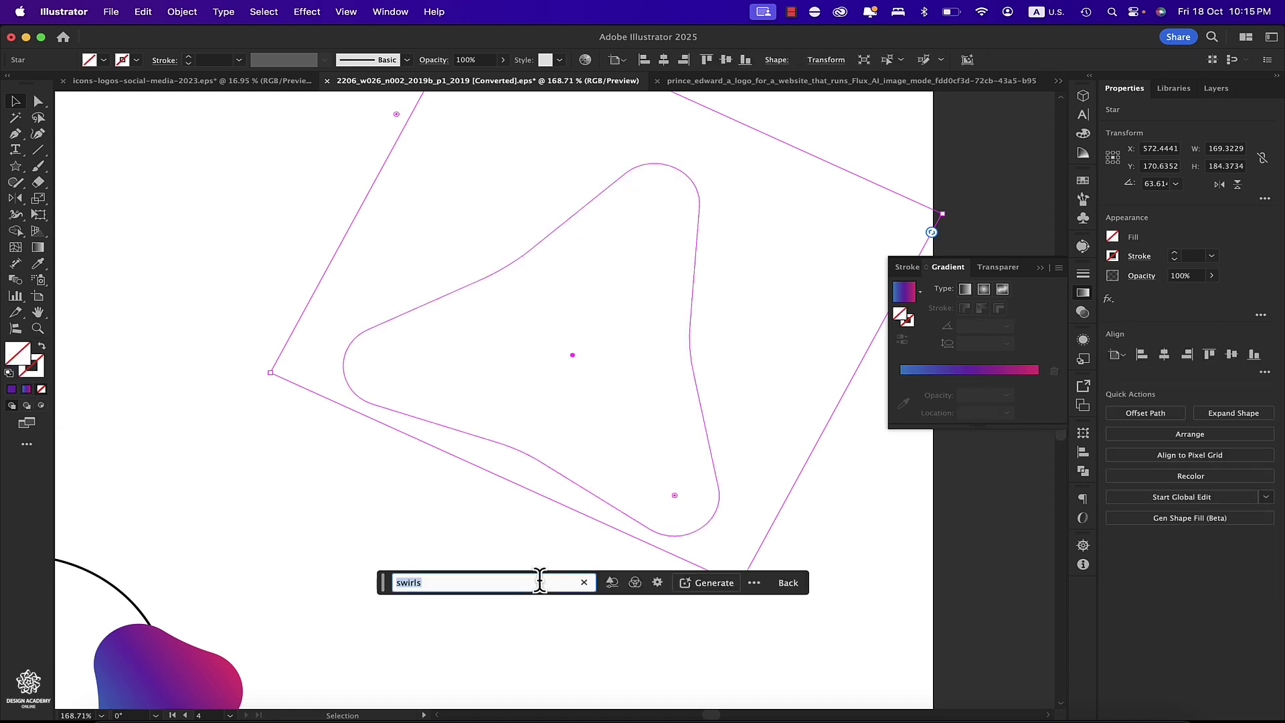
{"action": "type", "text": "doodle"}
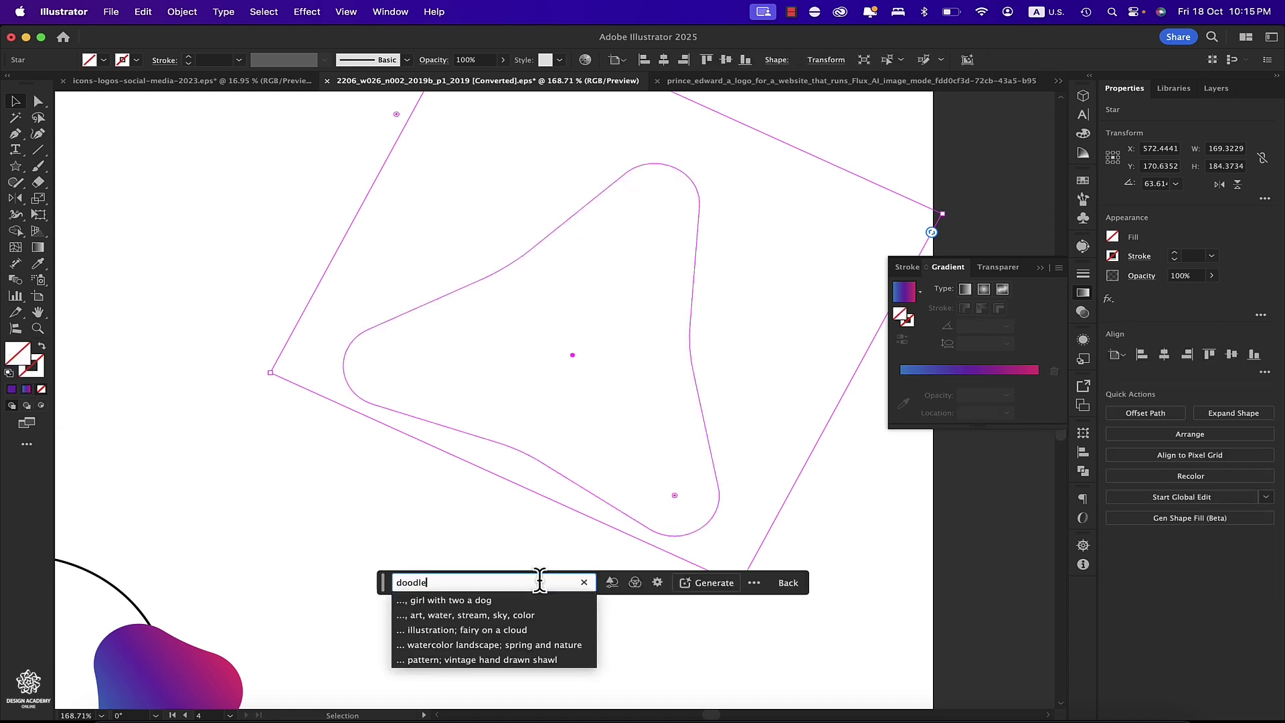
{"action": "type", "text": ",characters"}
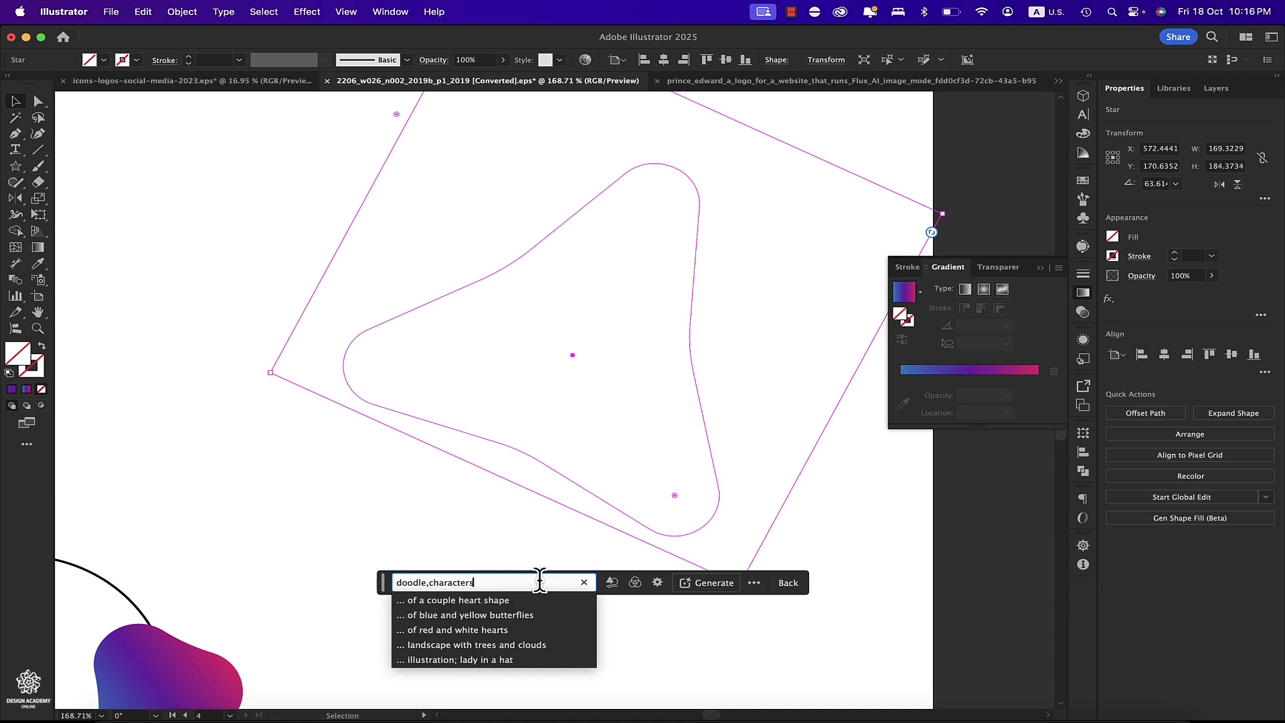
{"action": "left_click", "coordinate": [704, 585]}
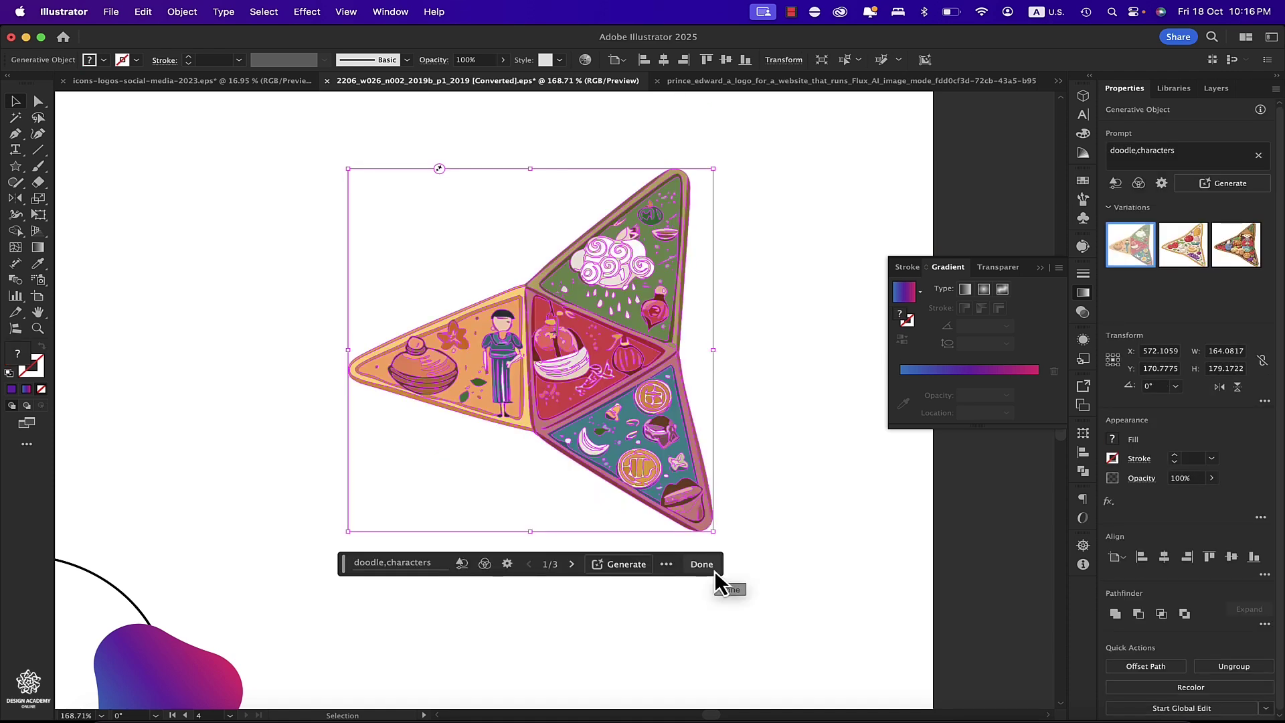
Step: Compare the variations and choose the third one, a child in a conical hat surrounded by food
{"action": "left_click", "coordinate": [785, 431]}
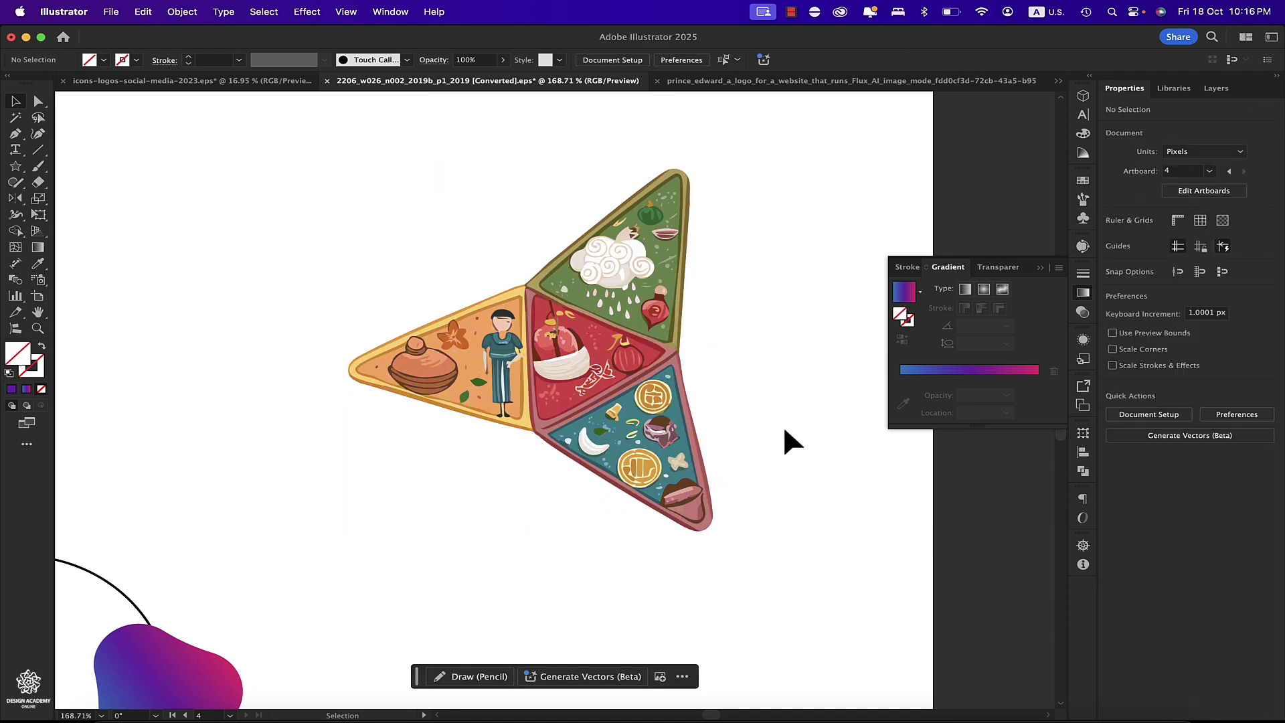
{"action": "left_click", "coordinate": [611, 407]}
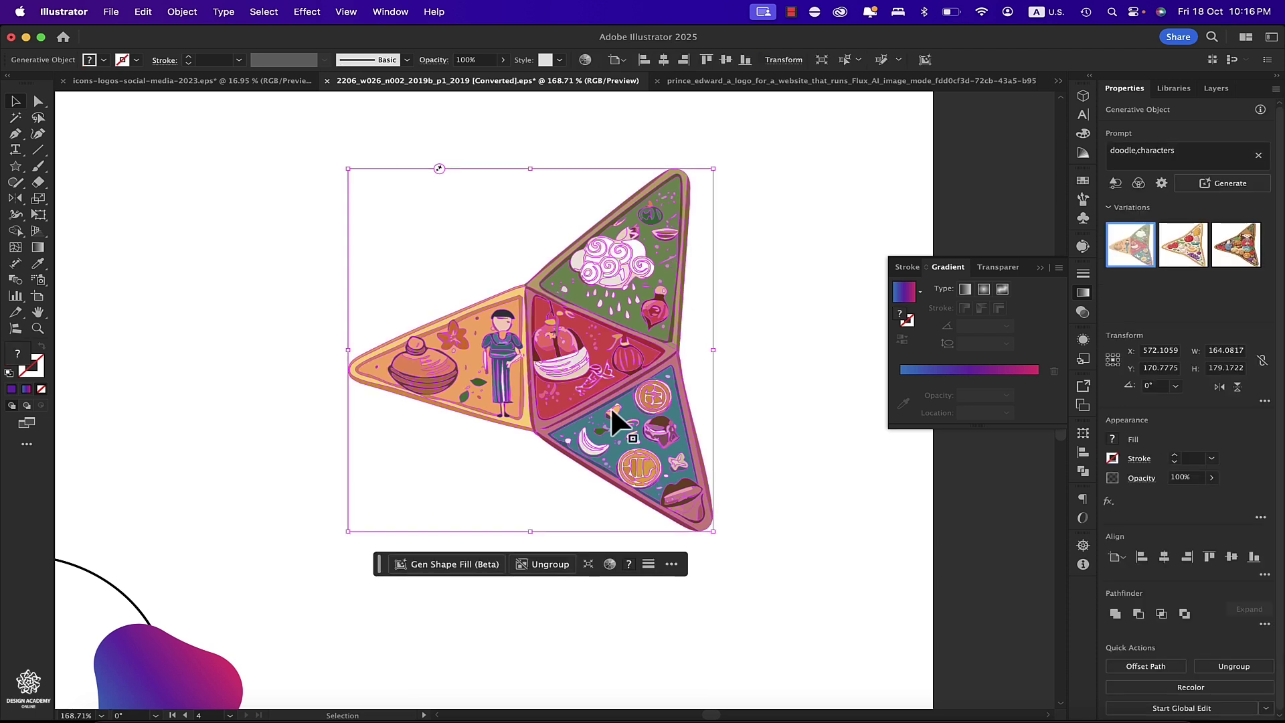
{"action": "left_click", "coordinate": [1184, 251]}
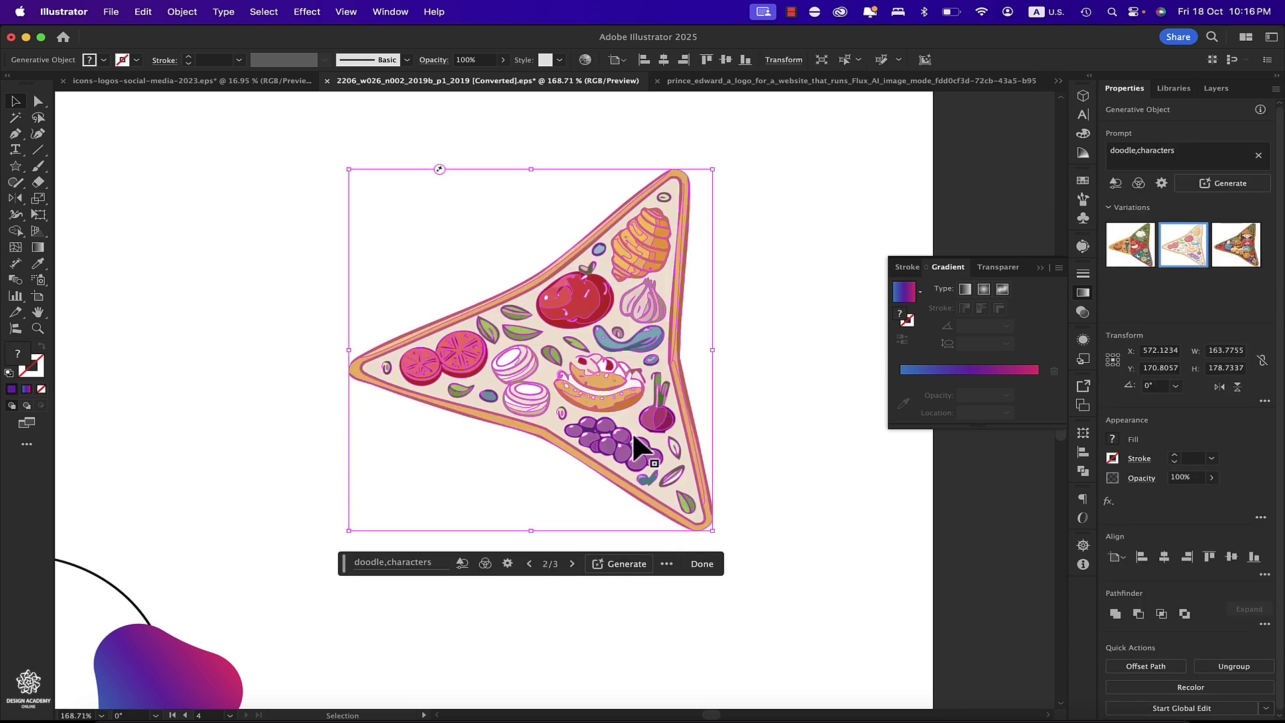
{"action": "left_click", "coordinate": [1231, 264]}
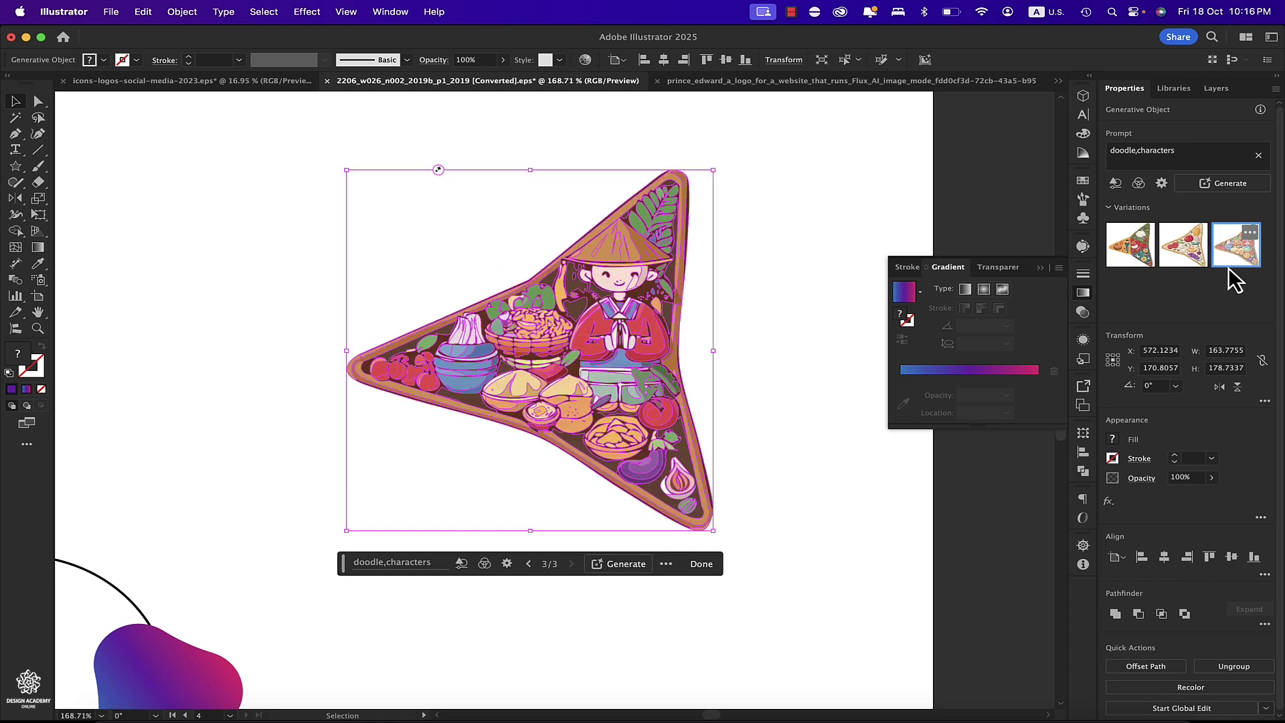
{"action": "left_click", "coordinate": [790, 312]}
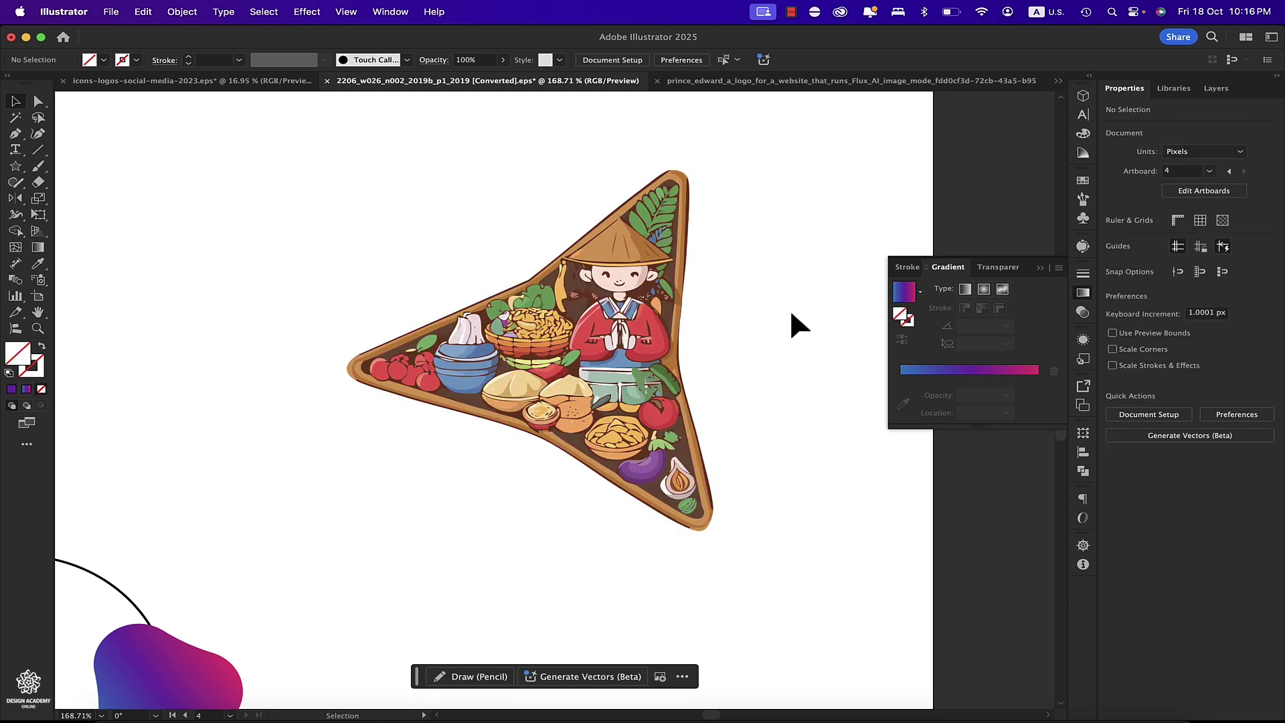
{"action": "left_click", "coordinate": [658, 392]}
{"action": "scroll", "coordinate": [632, 260], "scroll_direction": "up", "scroll_amount": 2}
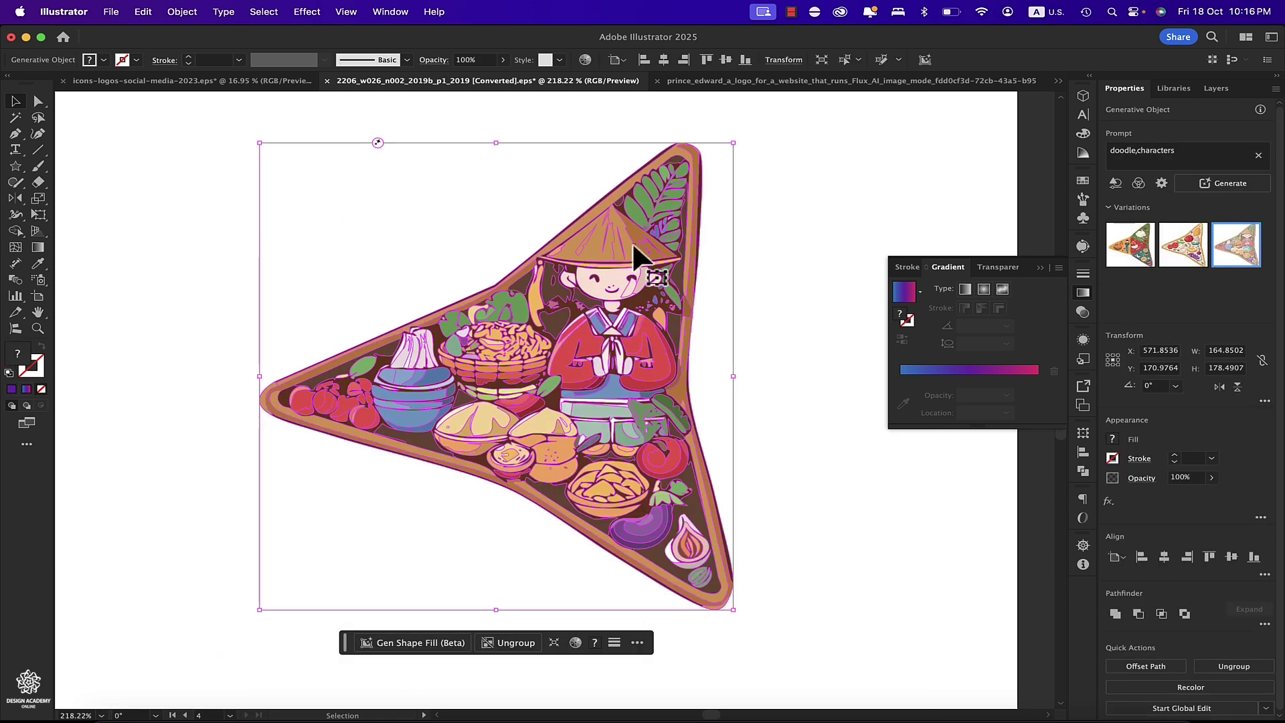
Step: Generate a 'floral' shape fill and pick the third variation, a coral flower framed by leaves
{"action": "left_click", "coordinate": [449, 644]}
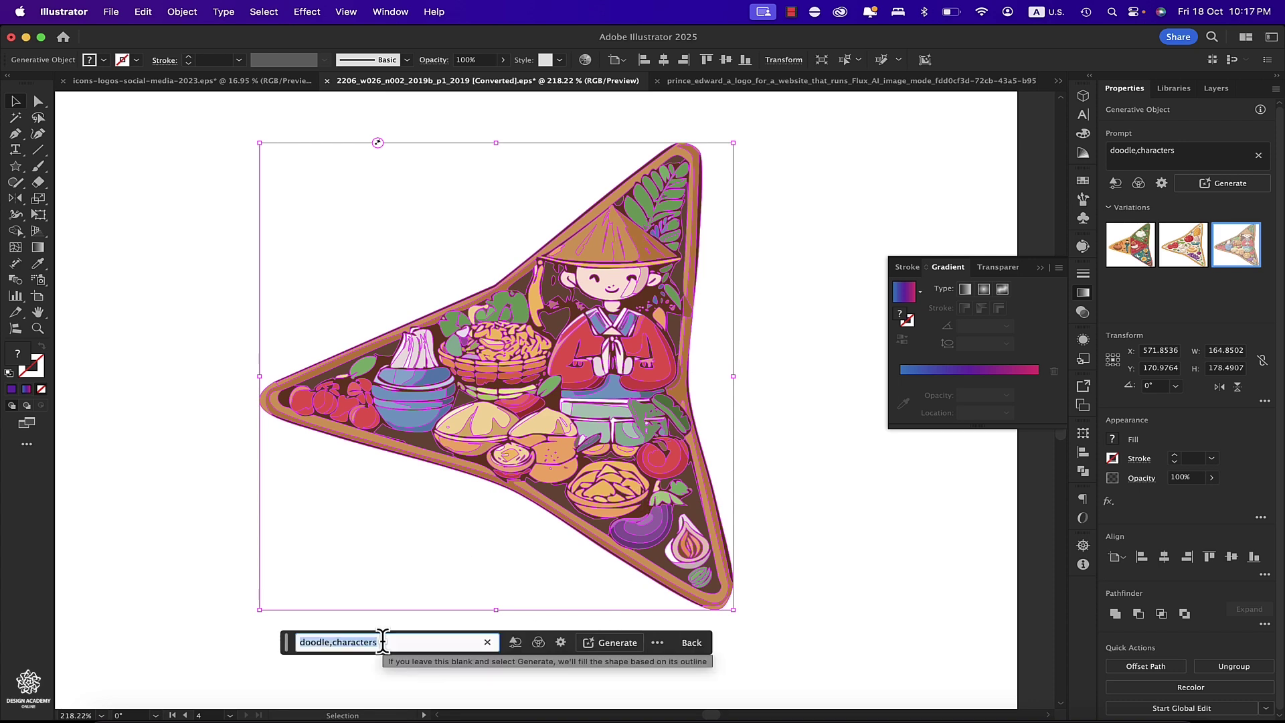
{"action": "type", "text": "floral"}
{"action": "key", "text": "Return"}
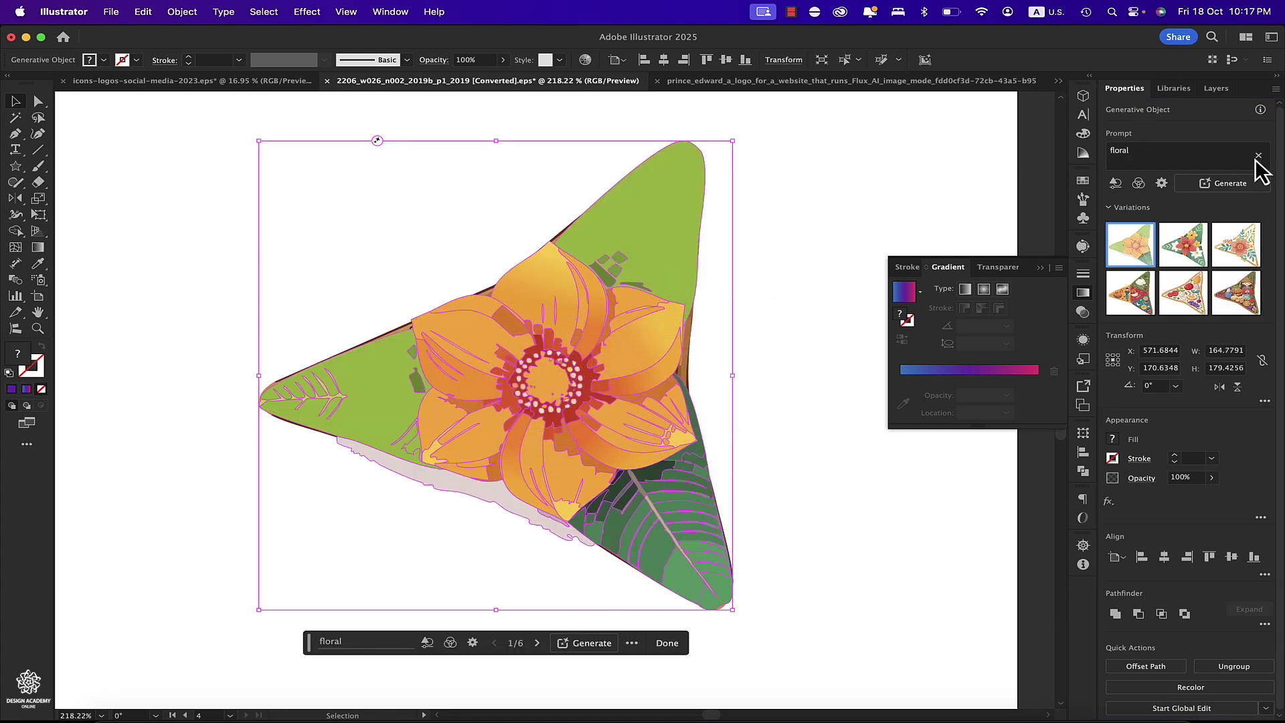
{"action": "left_click", "coordinate": [1178, 262]}
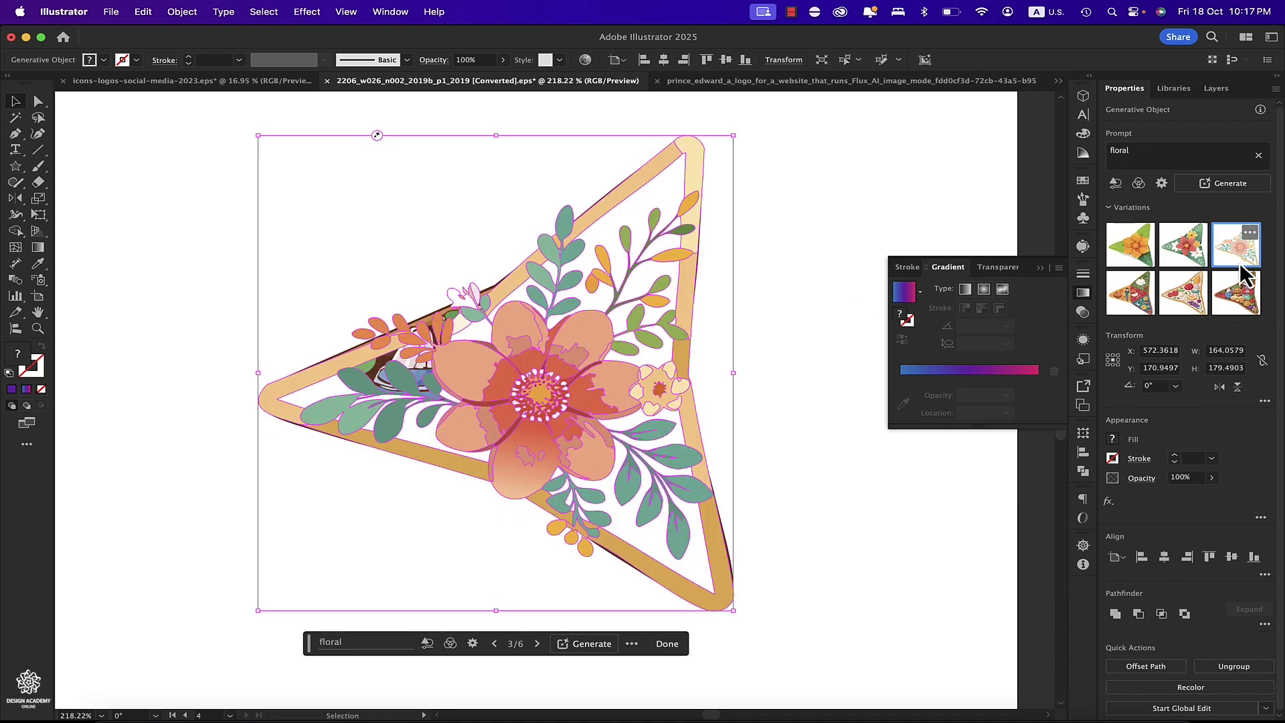
{"action": "left_click", "coordinate": [1236, 246]}
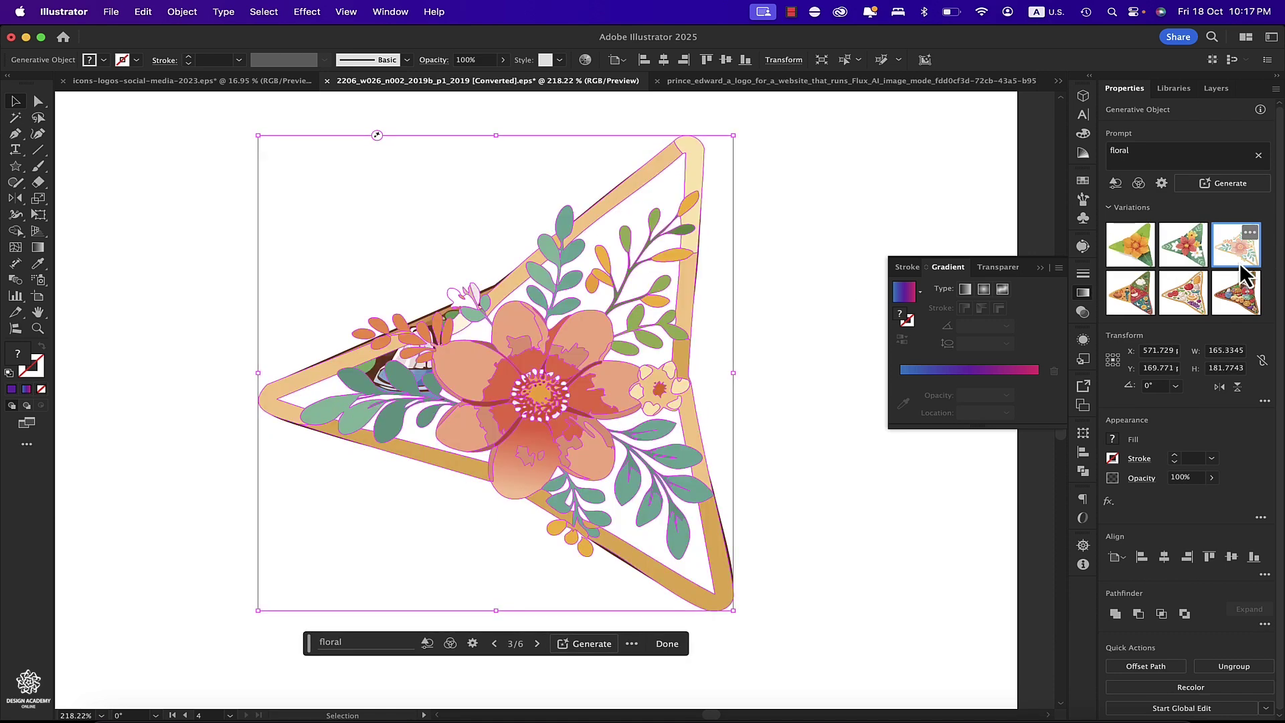
{"action": "left_click", "coordinate": [805, 314]}
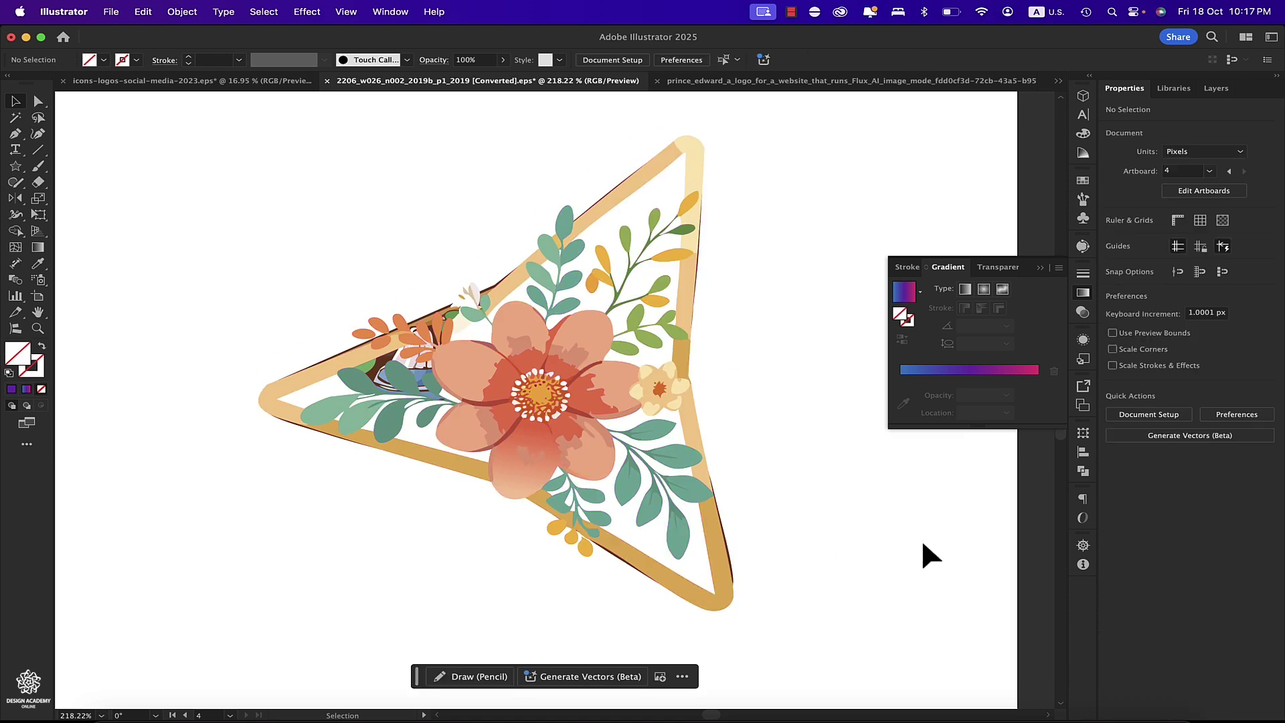
{"action": "left_click", "coordinate": [673, 452]}
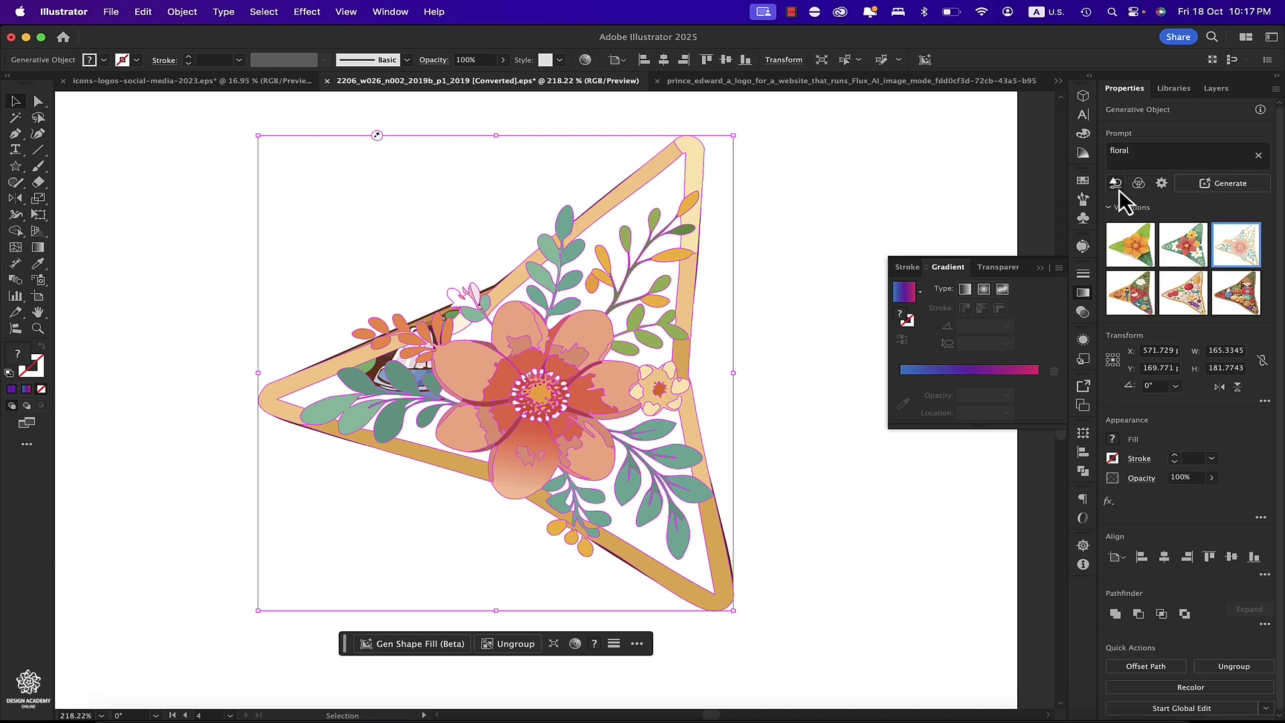
Step: Open the Gen Shape Fill settings beside the artwork and keep Shape Strength at High
{"action": "left_click", "coordinate": [1161, 183]}
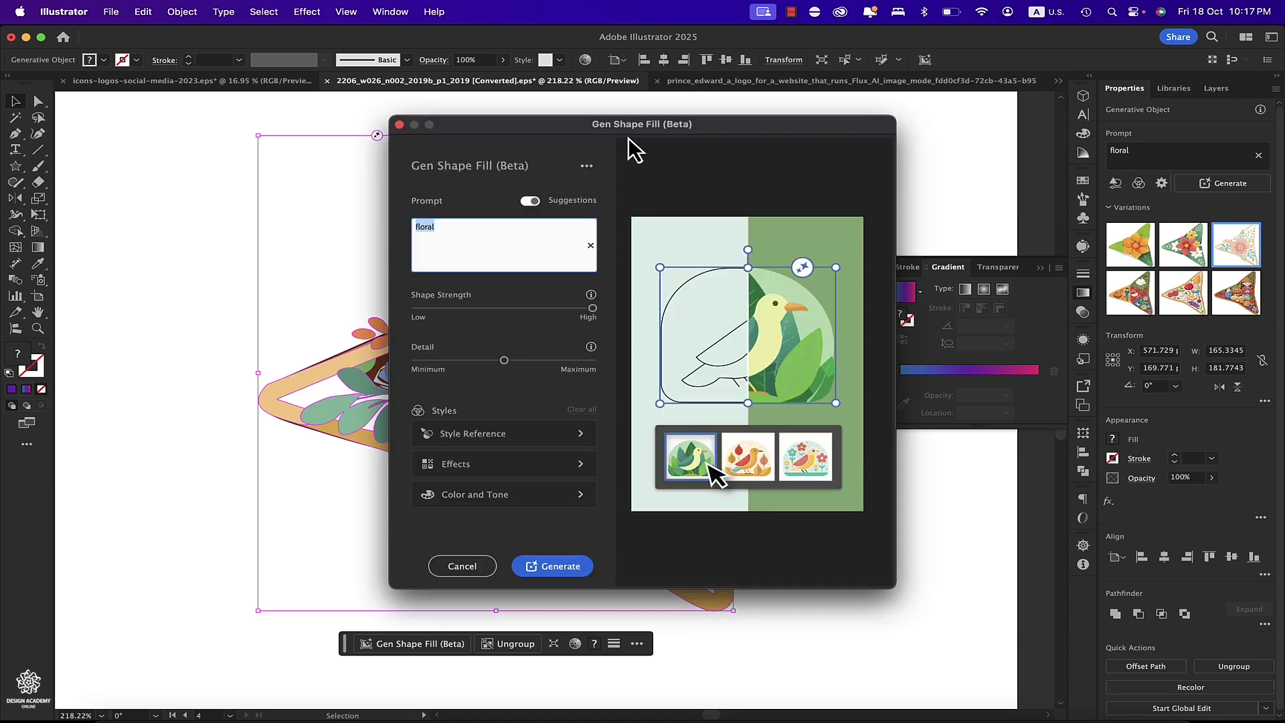
{"action": "left_click_drag", "start_coordinate": [640, 134], "coordinate": [982, 185]}
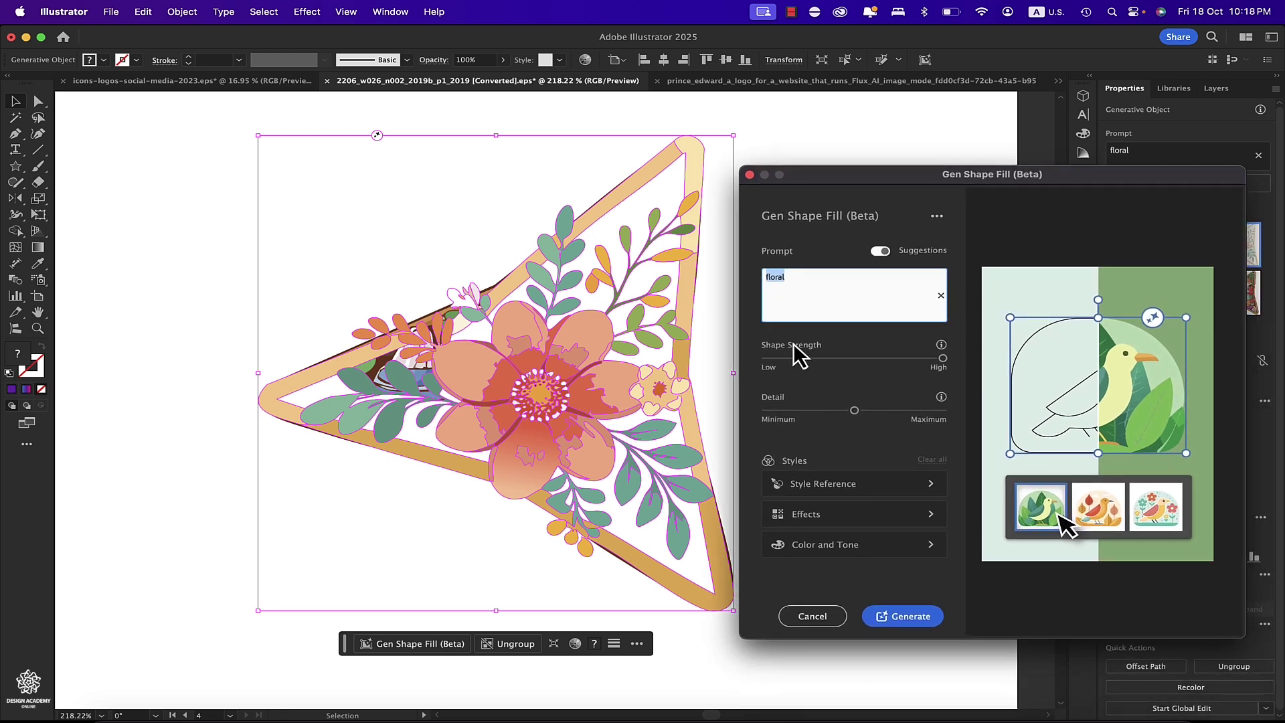
{"action": "left_click_drag", "start_coordinate": [942, 358], "coordinate": [777, 370]}
{"action": "left_click", "coordinate": [942, 358]}
Step: Apply the Doodle effect with the Black and white colour preset and Auto colours, then regenerate
{"action": "left_click", "coordinate": [878, 483]}
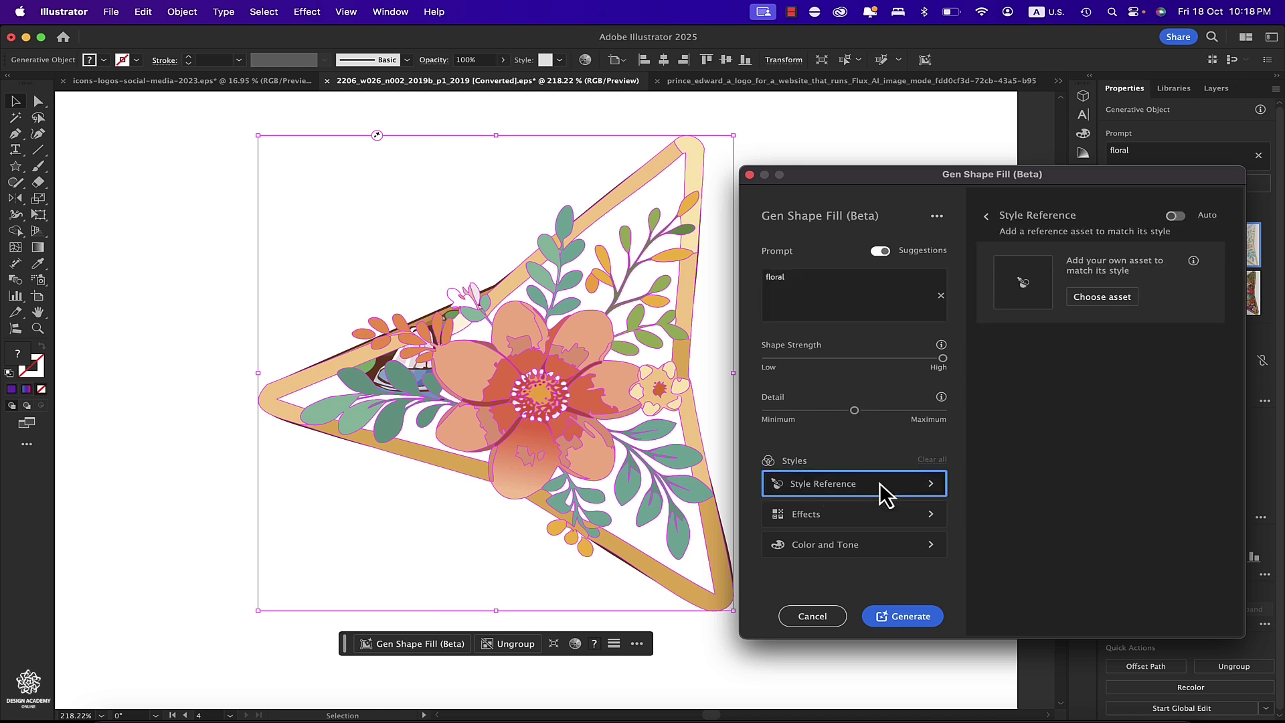
{"action": "left_click", "coordinate": [858, 514]}
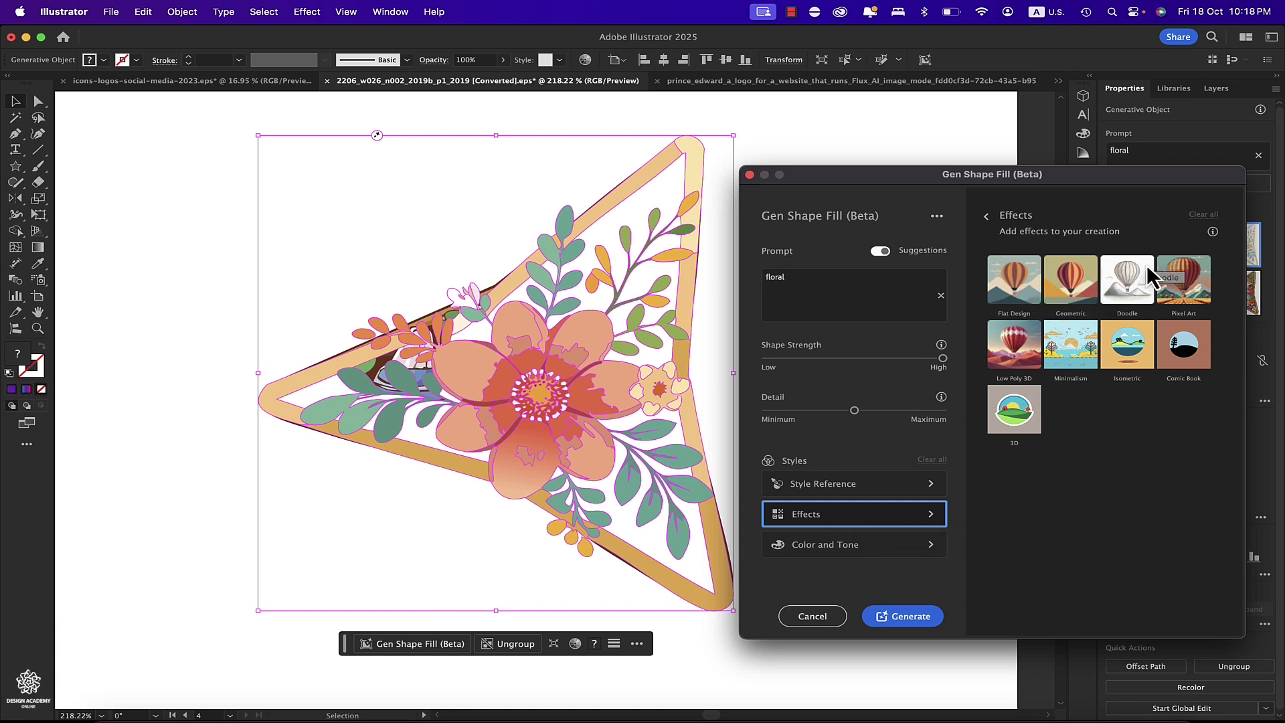
{"action": "left_click", "coordinate": [1130, 298]}
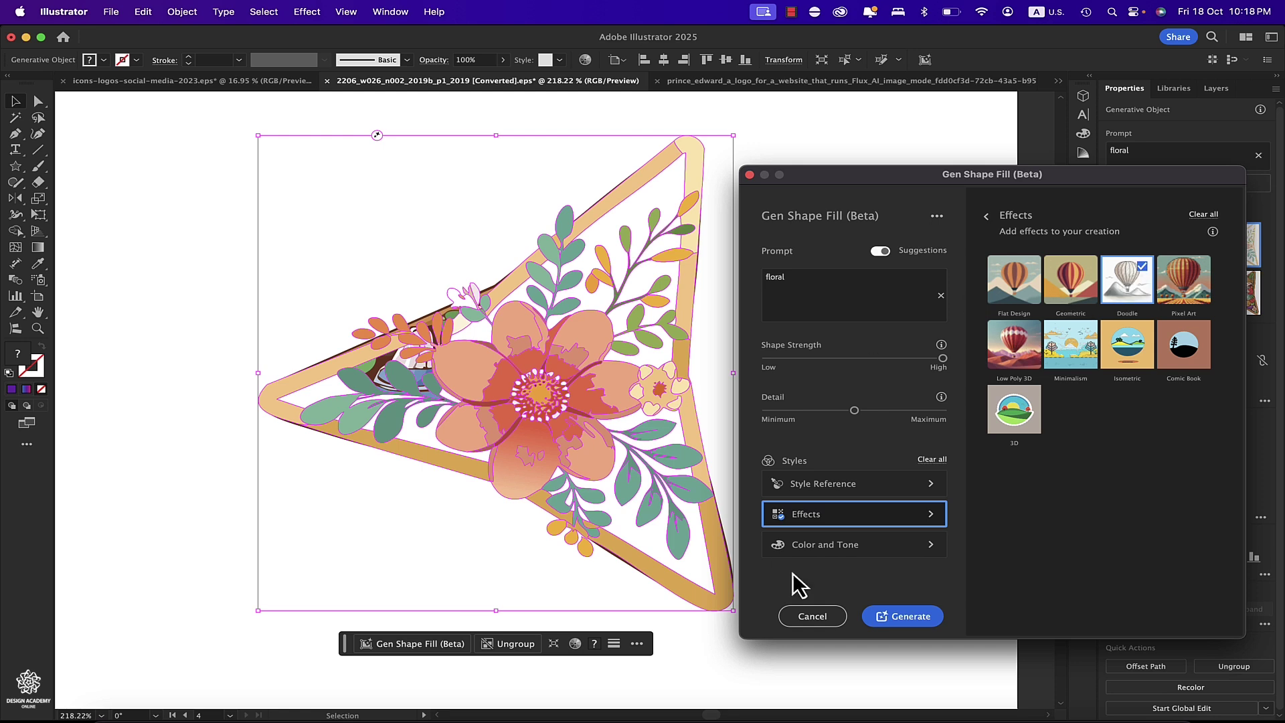
{"action": "left_click", "coordinate": [914, 550]}
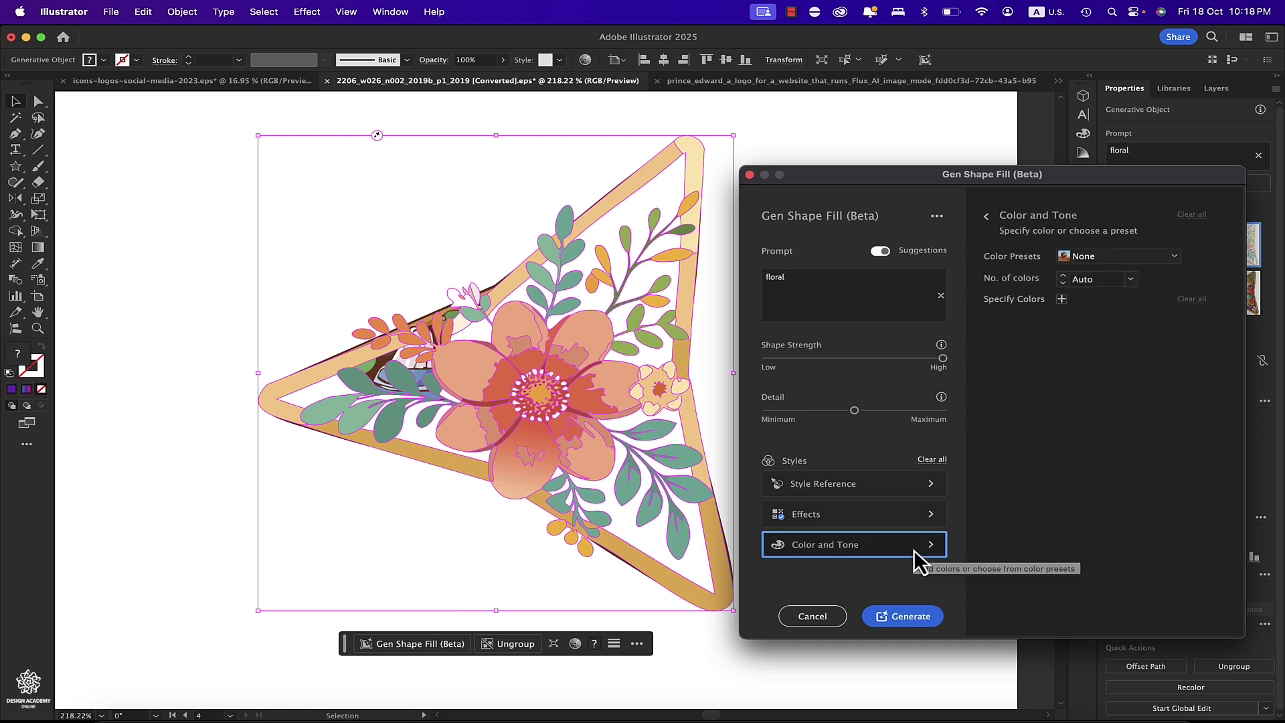
{"action": "left_click", "coordinate": [1172, 258]}
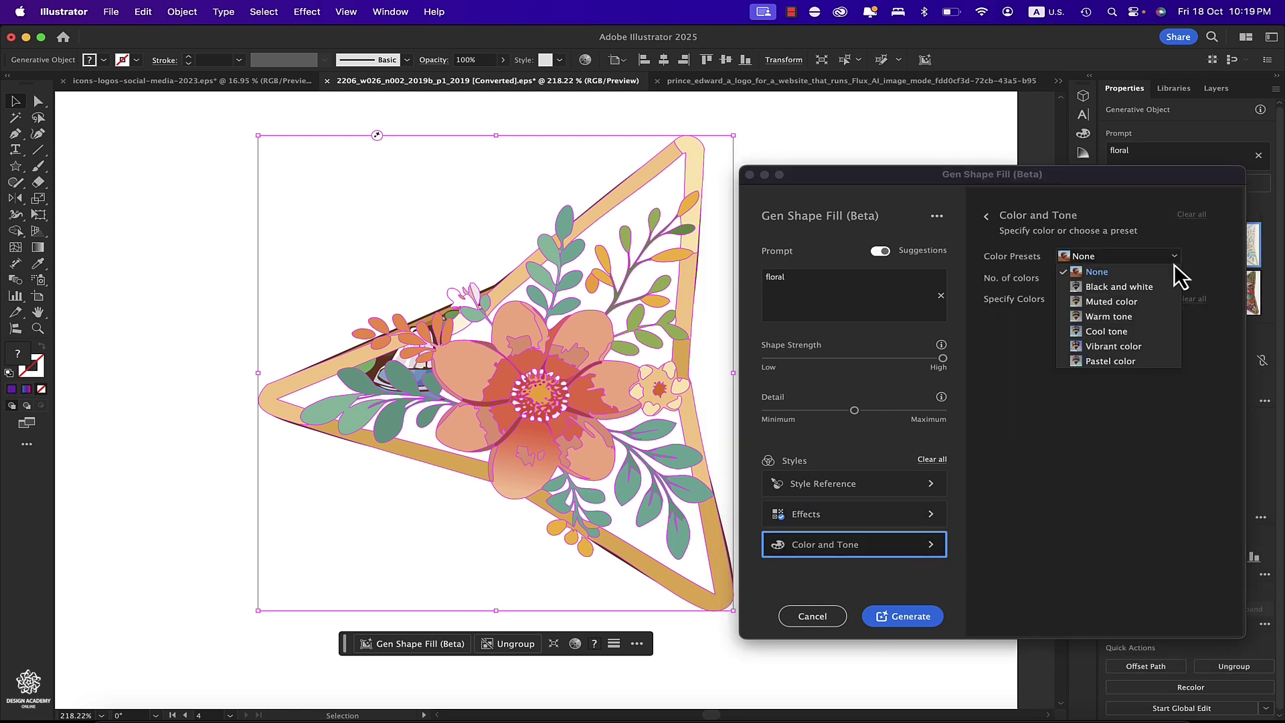
{"action": "left_click", "coordinate": [1140, 288]}
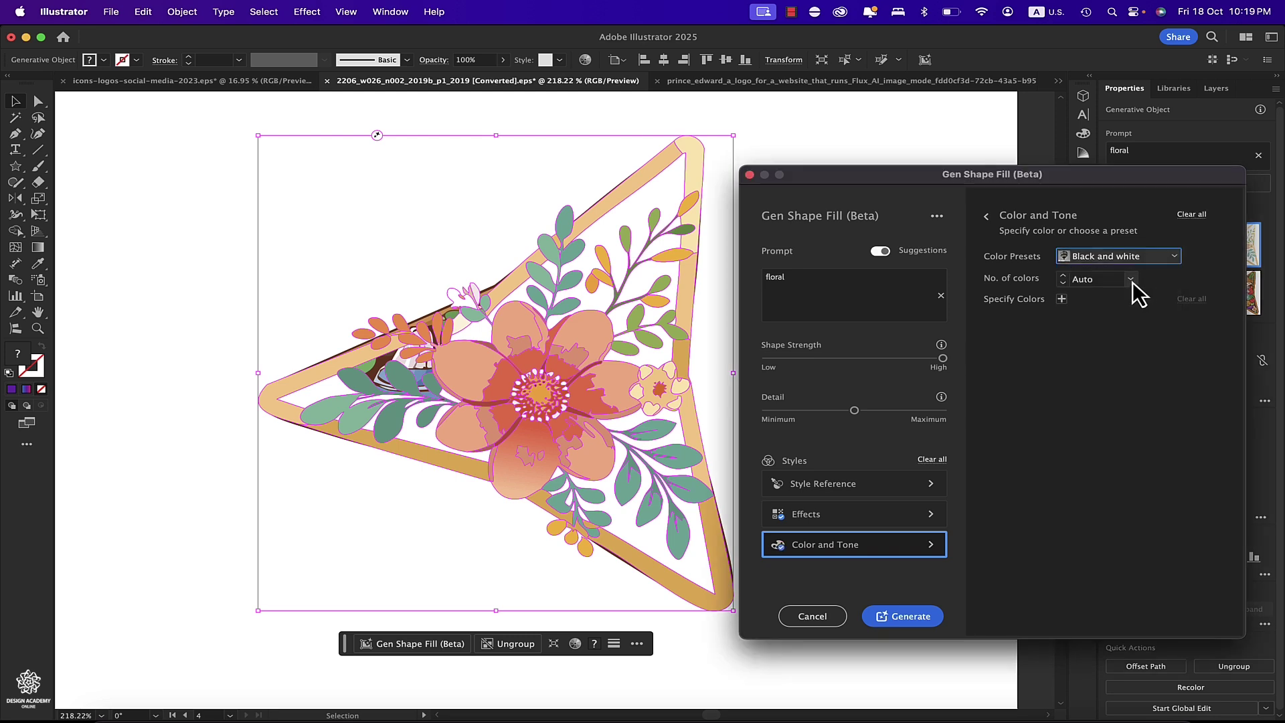
{"action": "left_click", "coordinate": [1131, 280]}
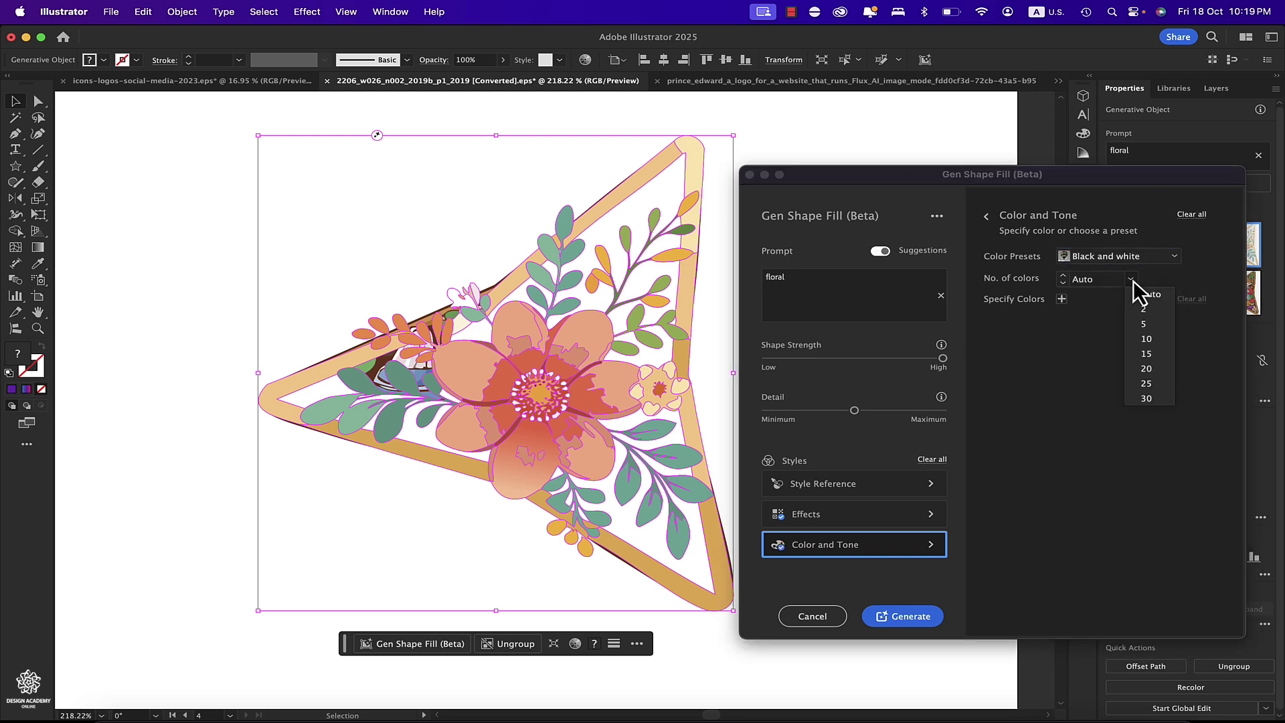
{"action": "left_click", "coordinate": [1027, 404]}
{"action": "left_click", "coordinate": [904, 617]}
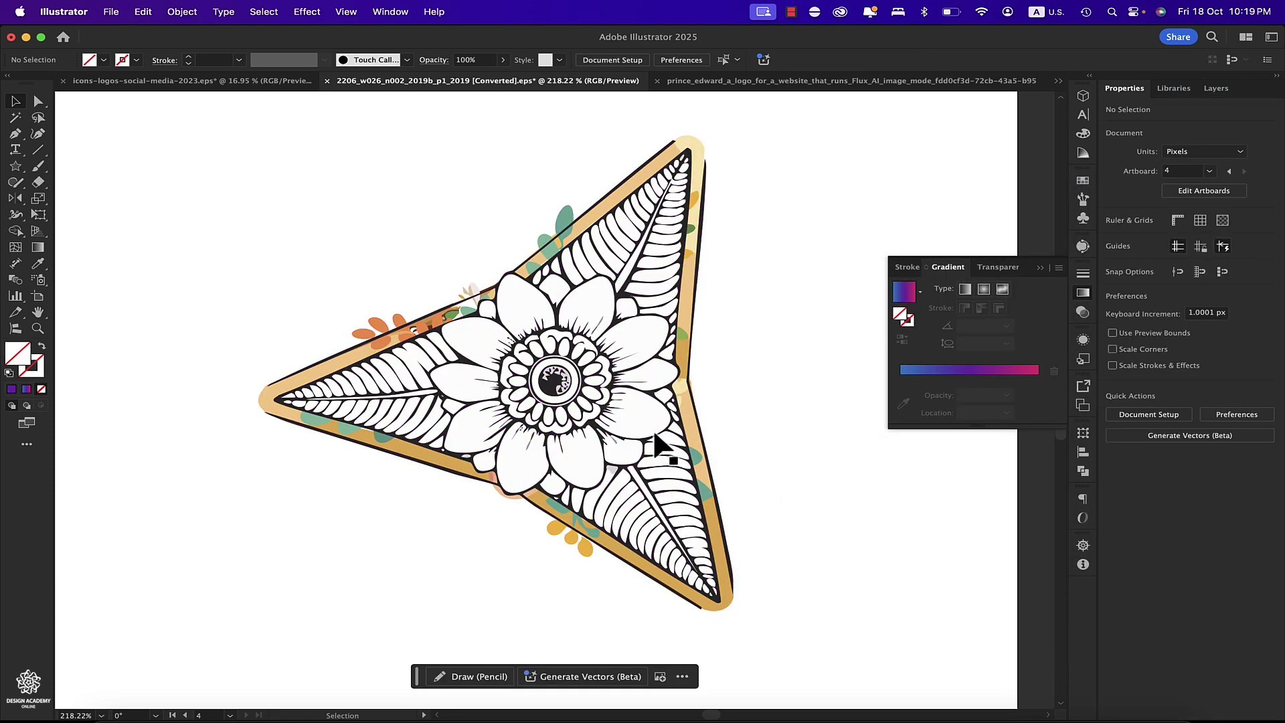
Step: Compare the black-and-white floral variations and settle on variation 2 of 9
{"action": "left_click", "coordinate": [634, 426]}
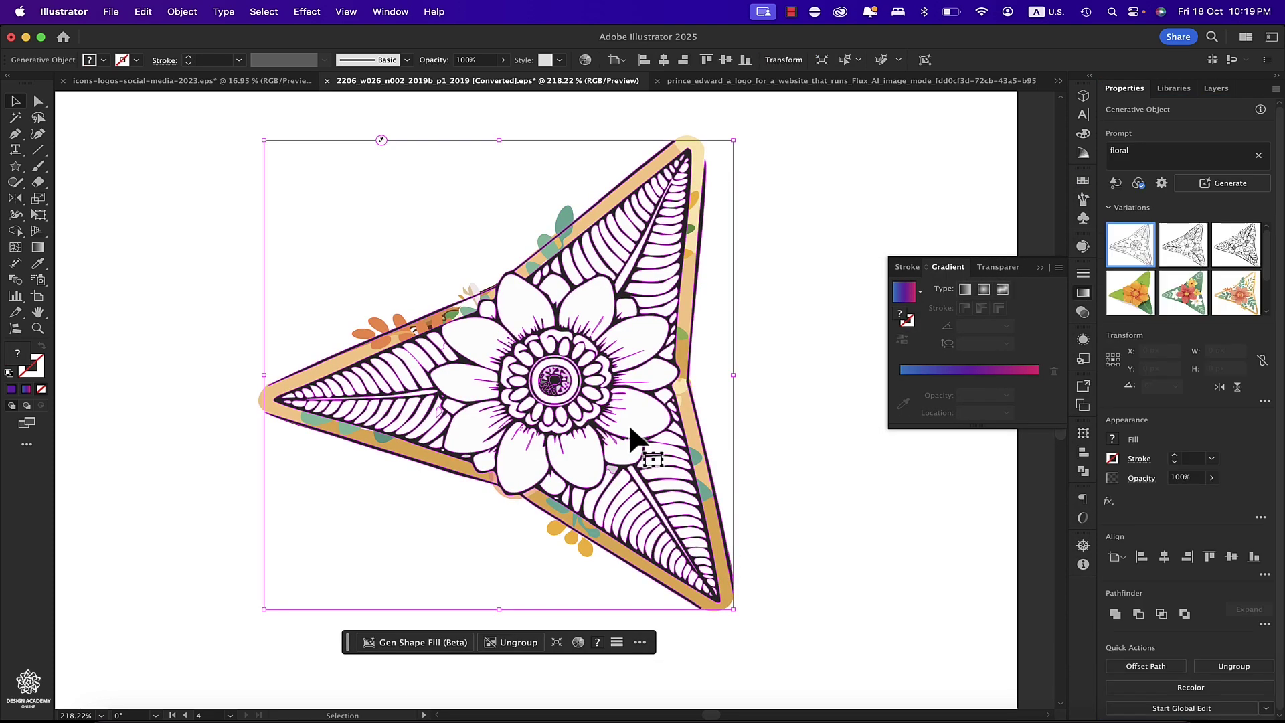
{"action": "left_click", "coordinate": [1183, 252]}
{"action": "left_click", "coordinate": [1233, 251]}
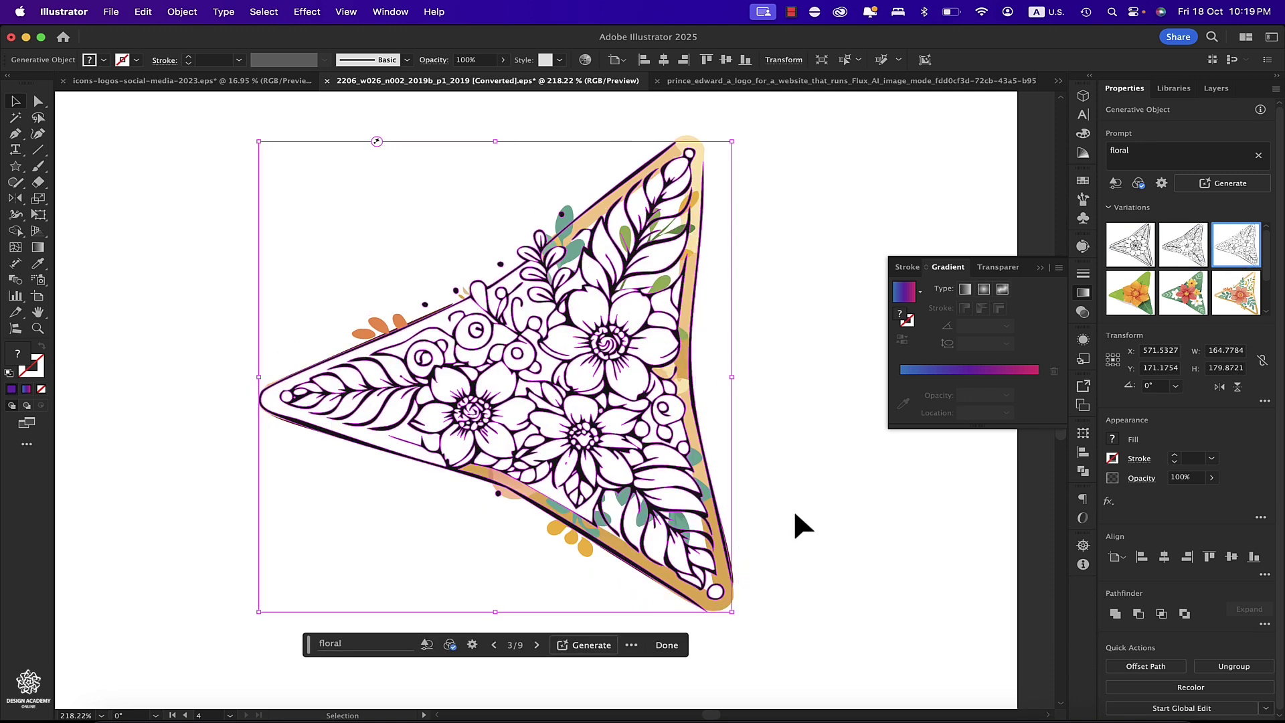
{"action": "key", "text": "super+shift+a"}
{"action": "left_click", "coordinate": [668, 453]}
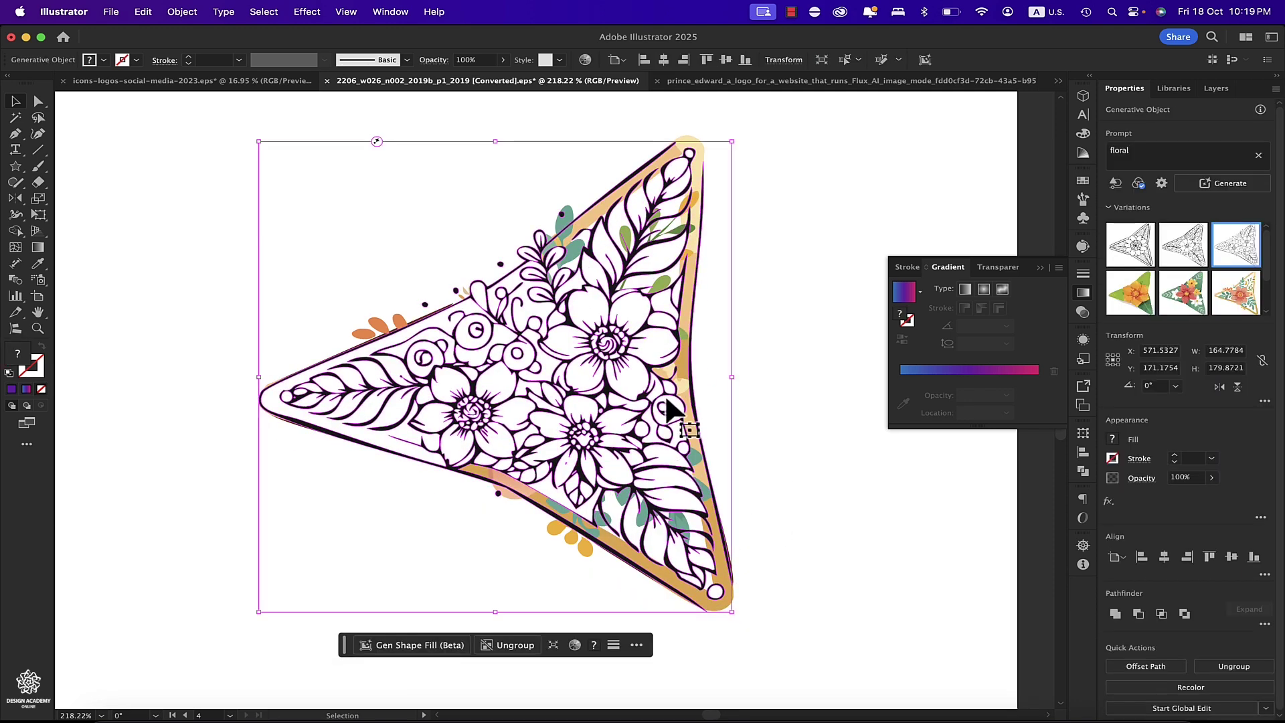
{"action": "left_click", "coordinate": [1178, 241]}
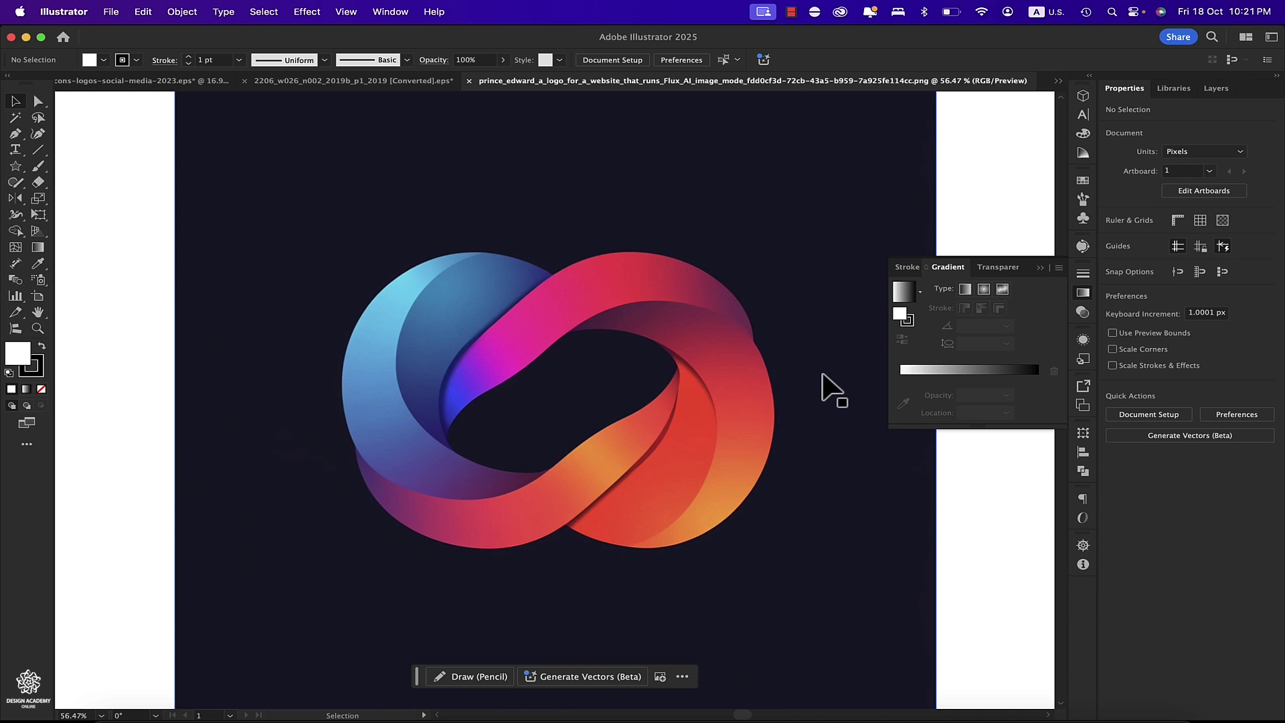
Step: In Chrome, scroll through Midjourney Explore results for 'vector logo gradient'
{"action": "left_click", "coordinate": [299, 711]}
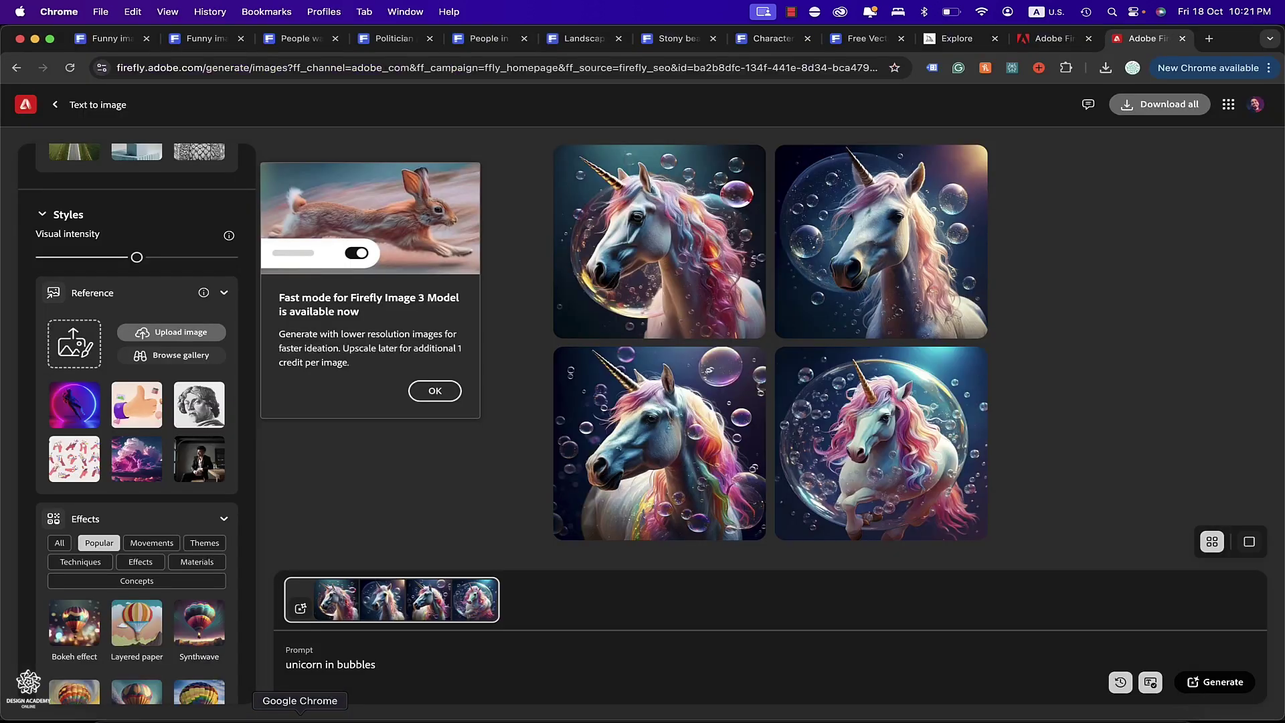
{"action": "left_click", "coordinate": [941, 38]}
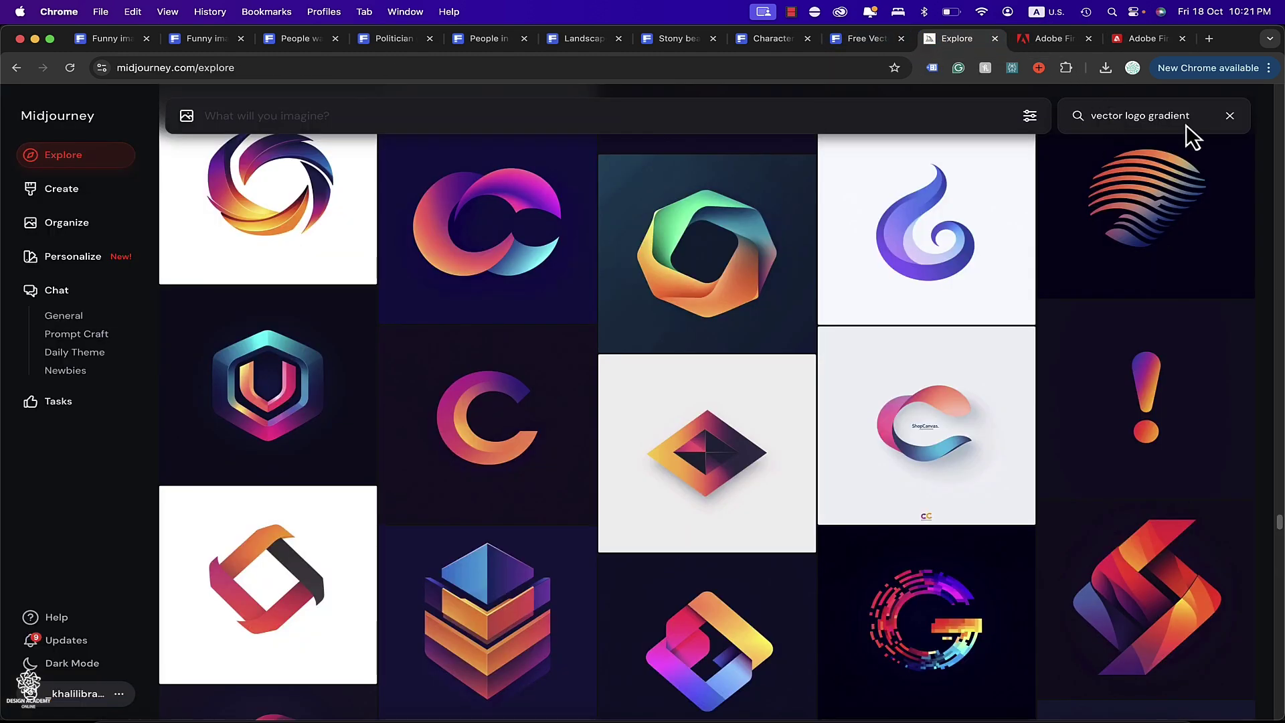
{"action": "scroll", "coordinate": [1095, 425], "scroll_direction": "down", "scroll_amount": 10}
{"action": "scroll", "coordinate": [1095, 426], "scroll_direction": "down", "scroll_amount": 3}
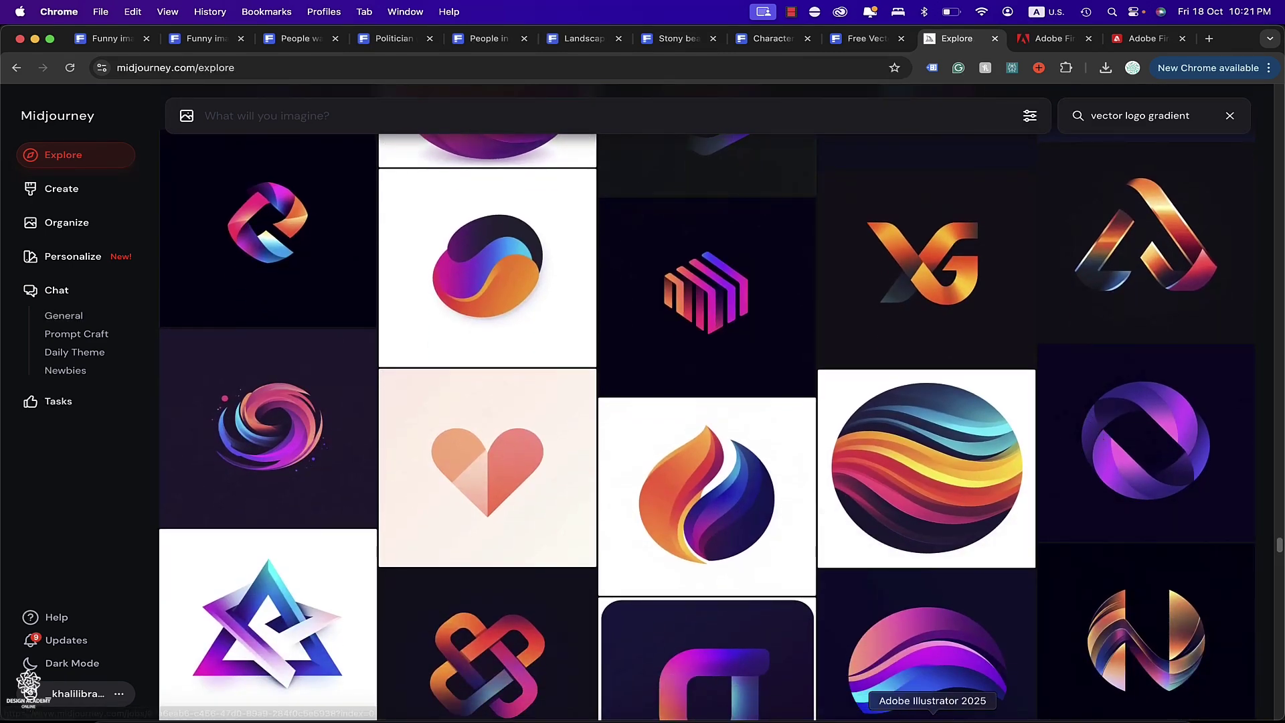
Step: Back in Illustrator, Image Trace the placed infinity-loop logo and open the Image Trace panel
{"action": "left_click", "coordinate": [932, 714]}
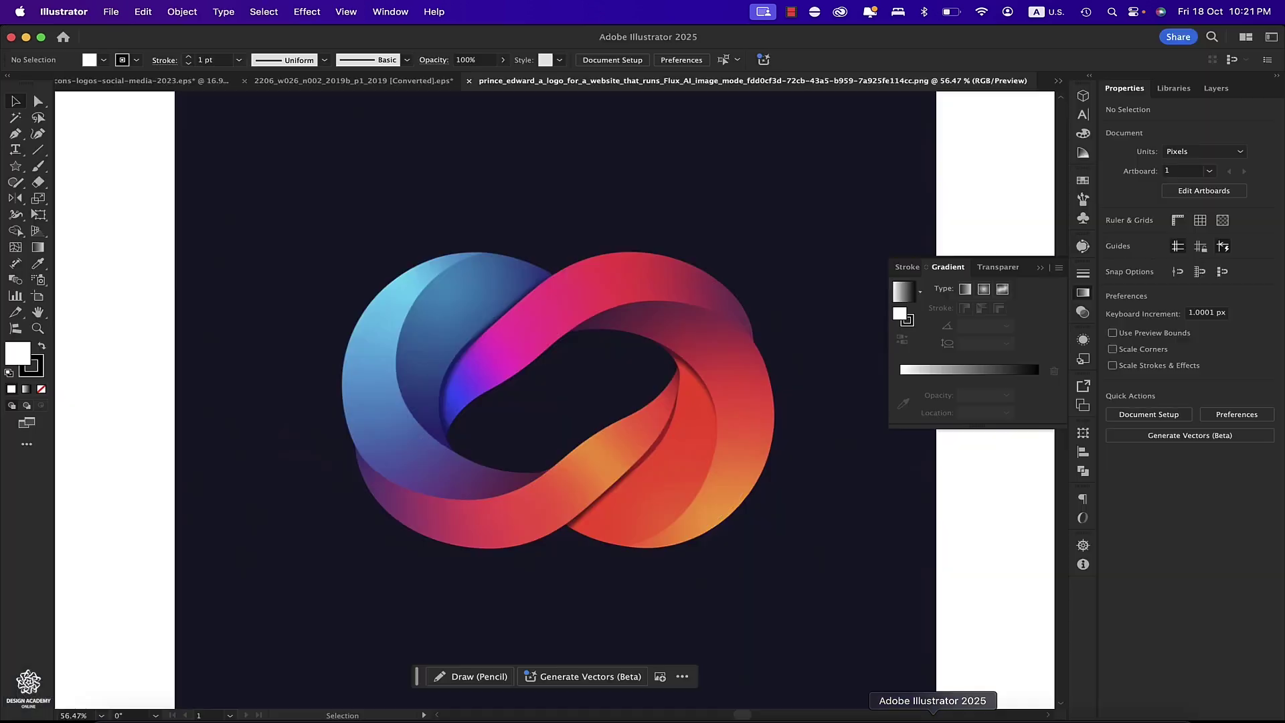
{"action": "left_click", "coordinate": [429, 328]}
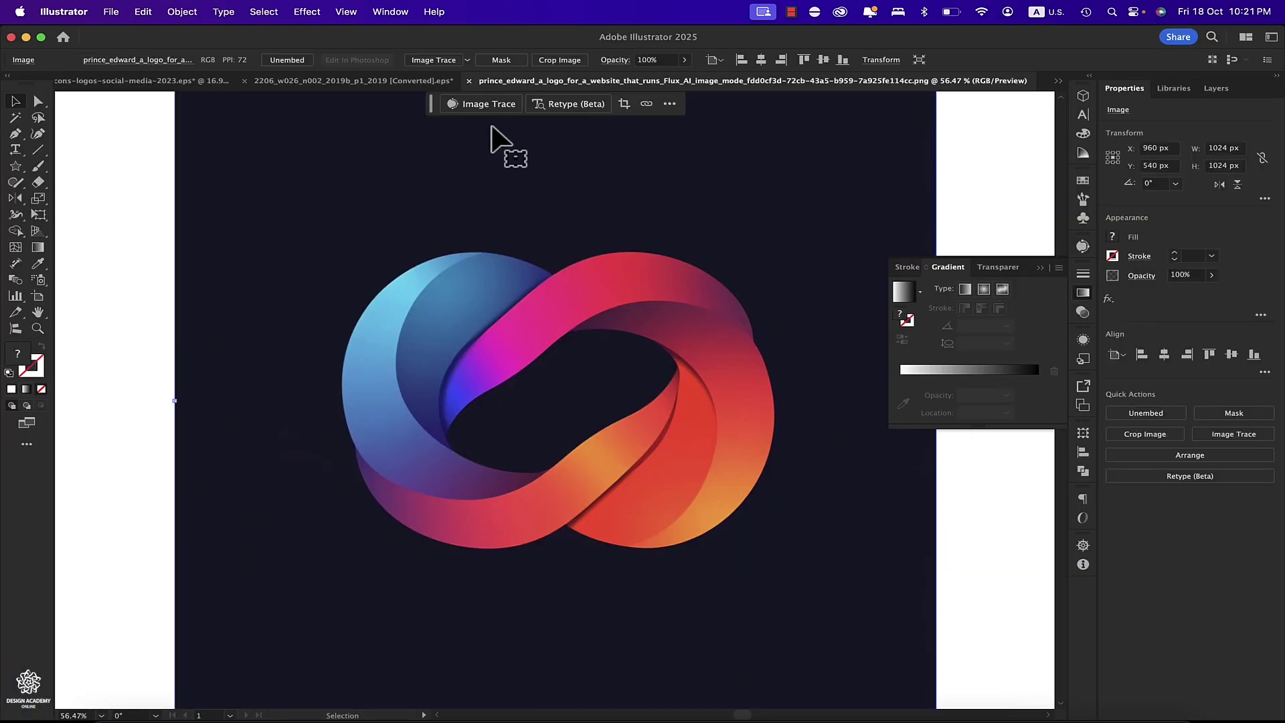
{"action": "left_click", "coordinate": [496, 105]}
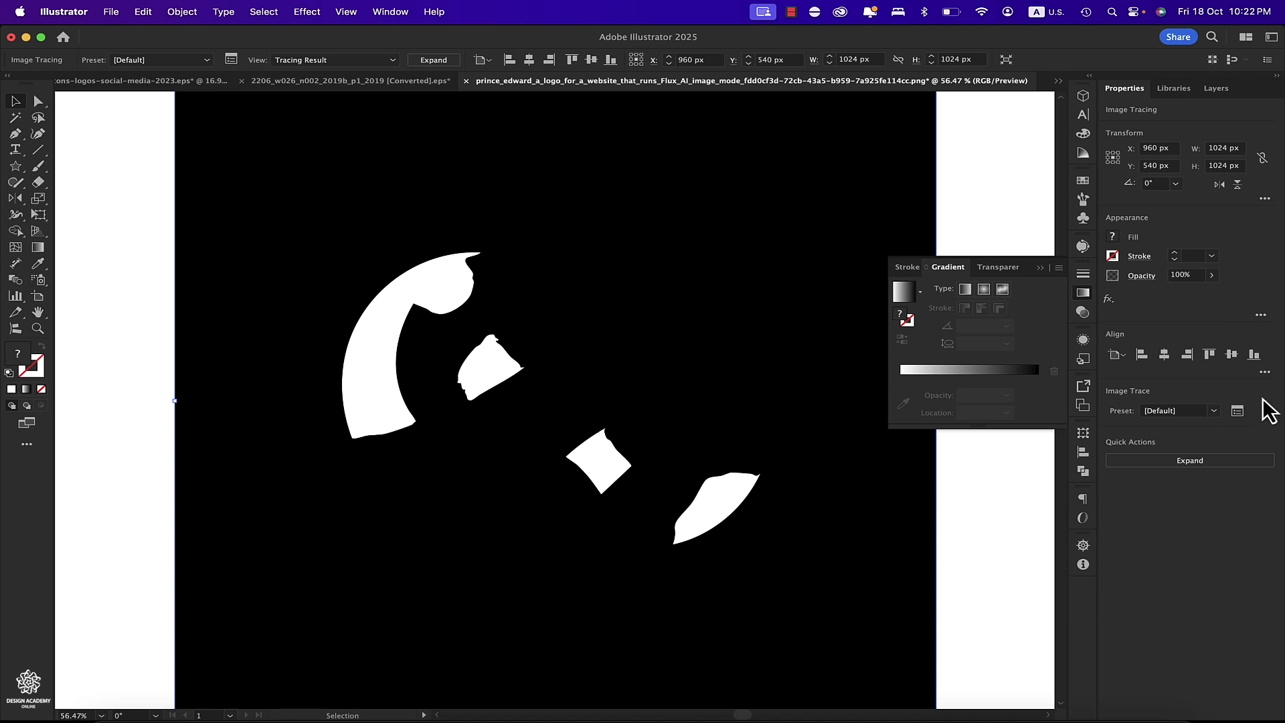
{"action": "left_click", "coordinate": [1239, 411]}
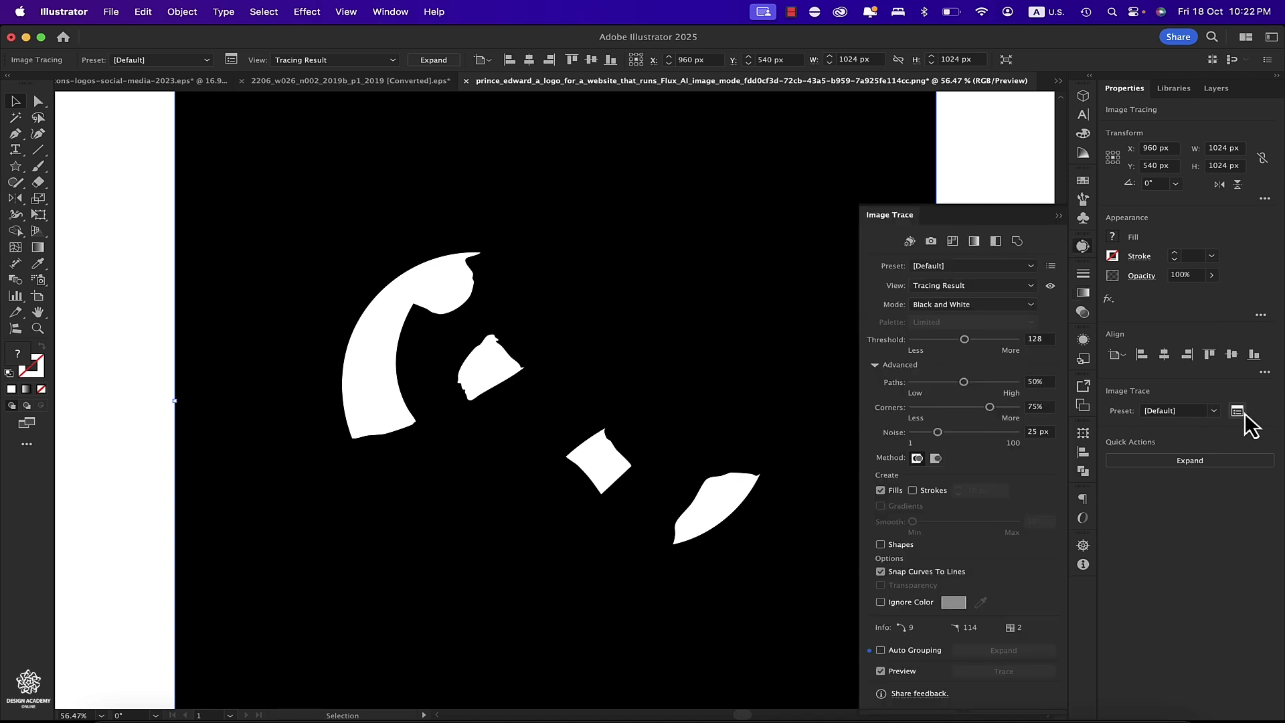
Step: Retrace the logo in High Color with smooth gradients, Paths 11%, Corners 19%, Noise 50 px
{"action": "left_click", "coordinate": [929, 243]}
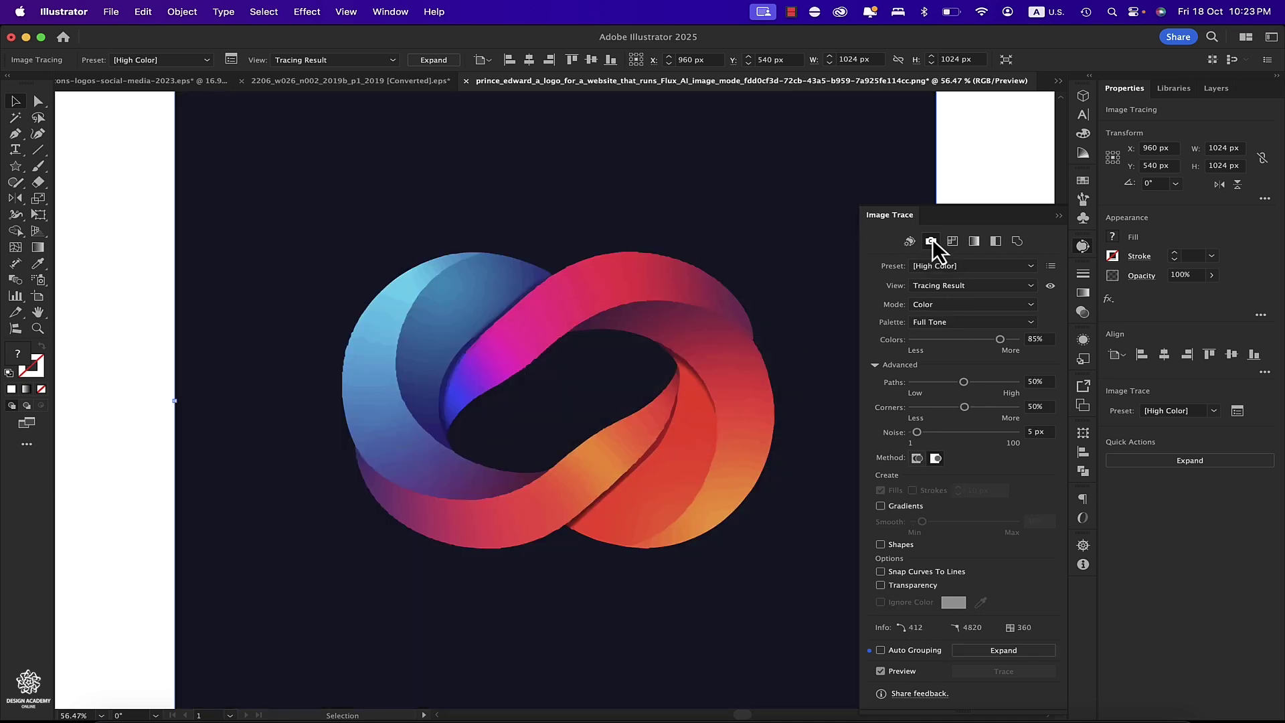
{"action": "left_click", "coordinate": [881, 509]}
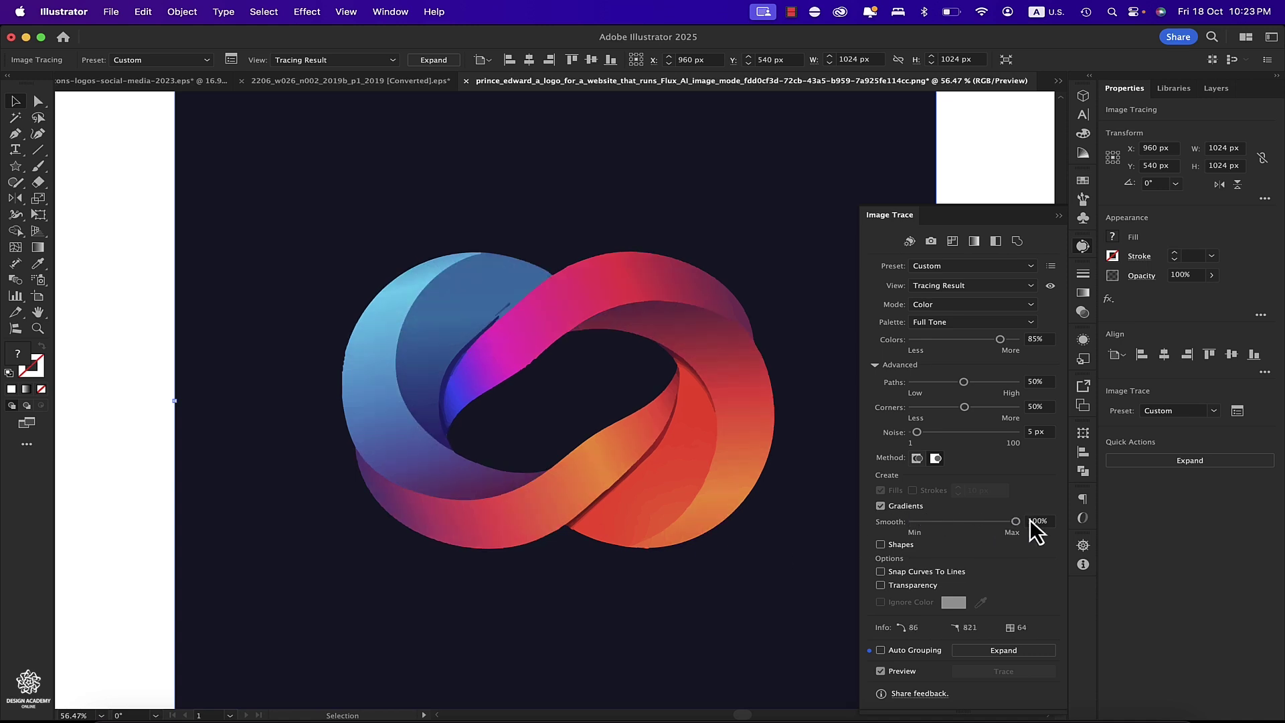
{"action": "left_click", "coordinate": [995, 382]}
{"action": "left_click_drag", "start_coordinate": [994, 382], "coordinate": [966, 382]}
{"action": "left_click_drag", "start_coordinate": [934, 387], "coordinate": [923, 383]}
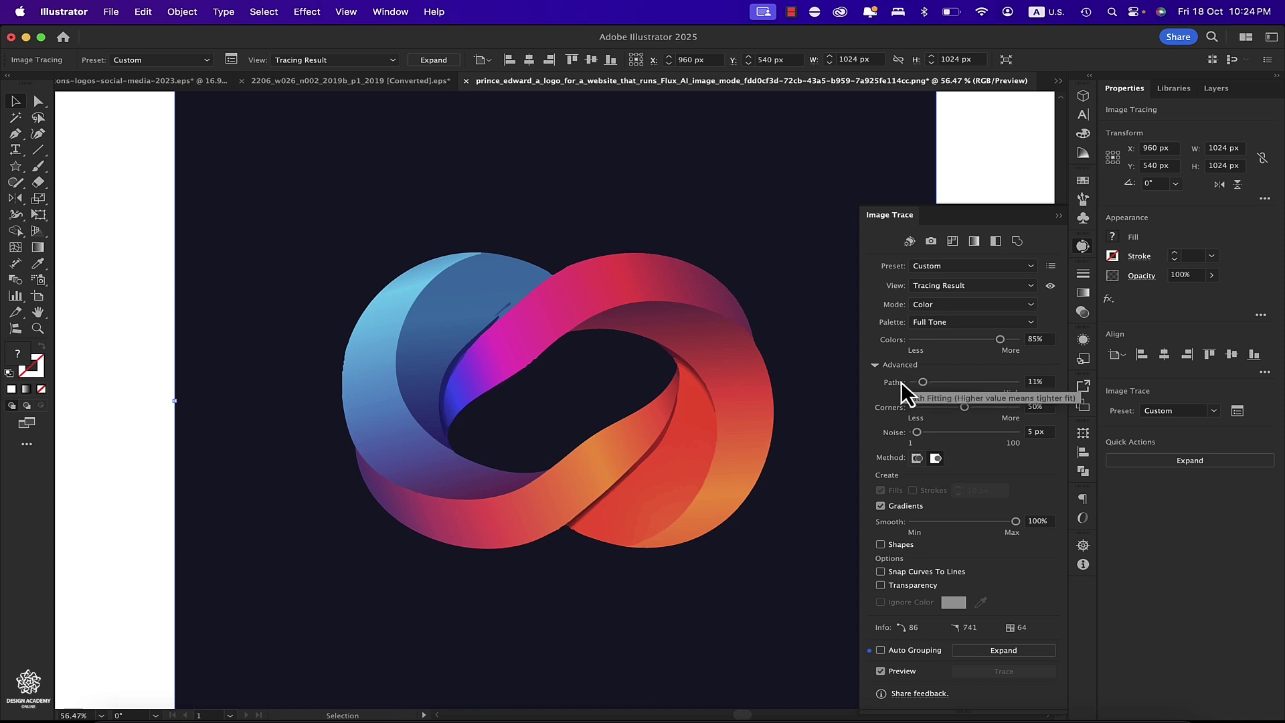
{"action": "left_click", "coordinate": [934, 408]}
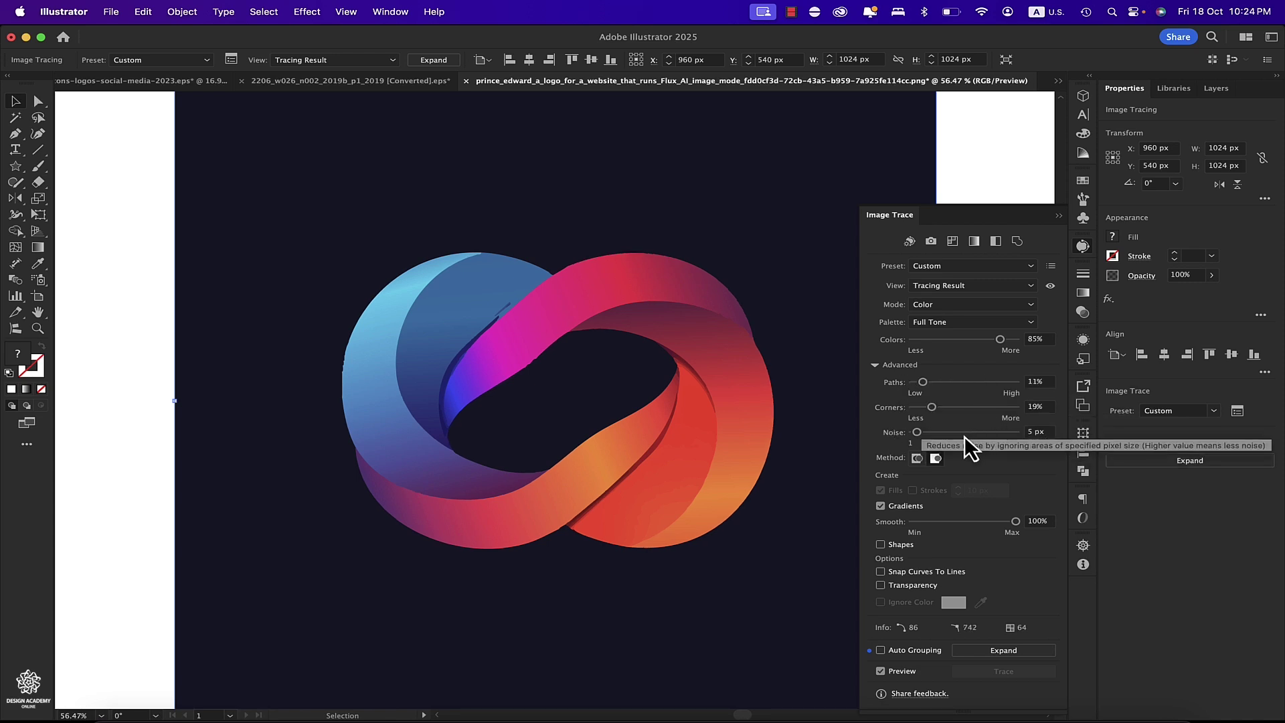
{"action": "left_click", "coordinate": [965, 433]}
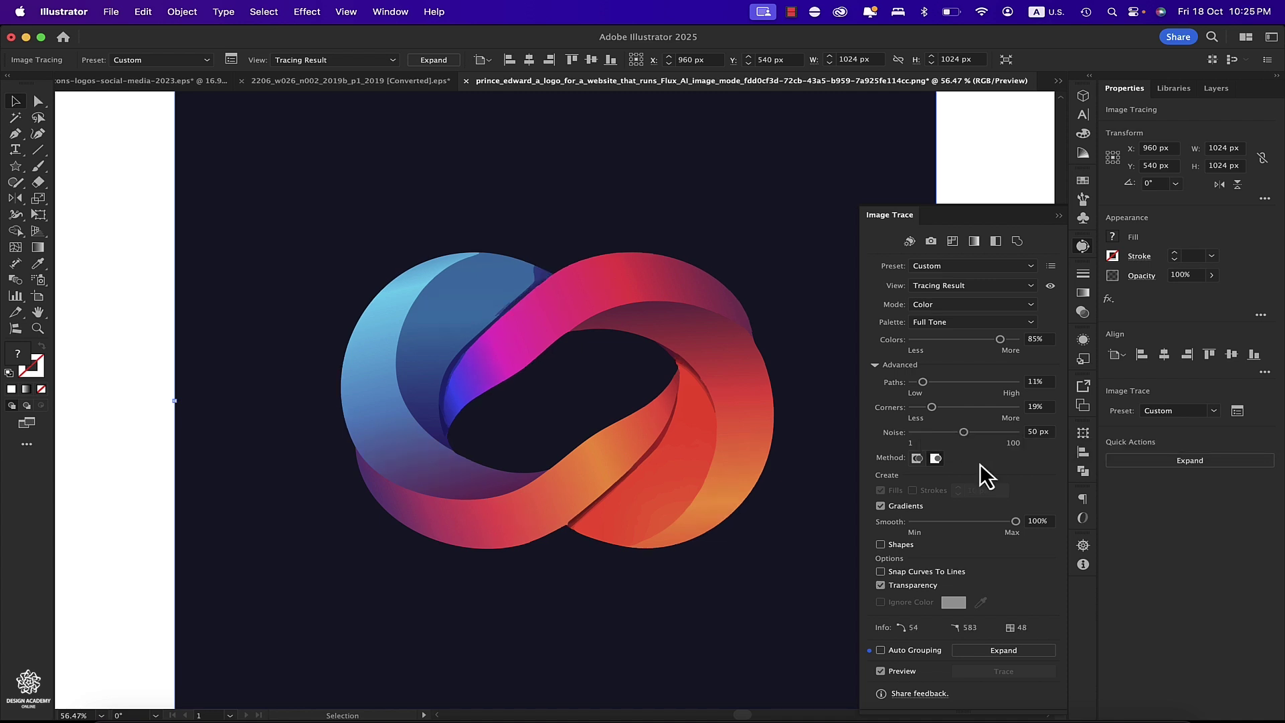